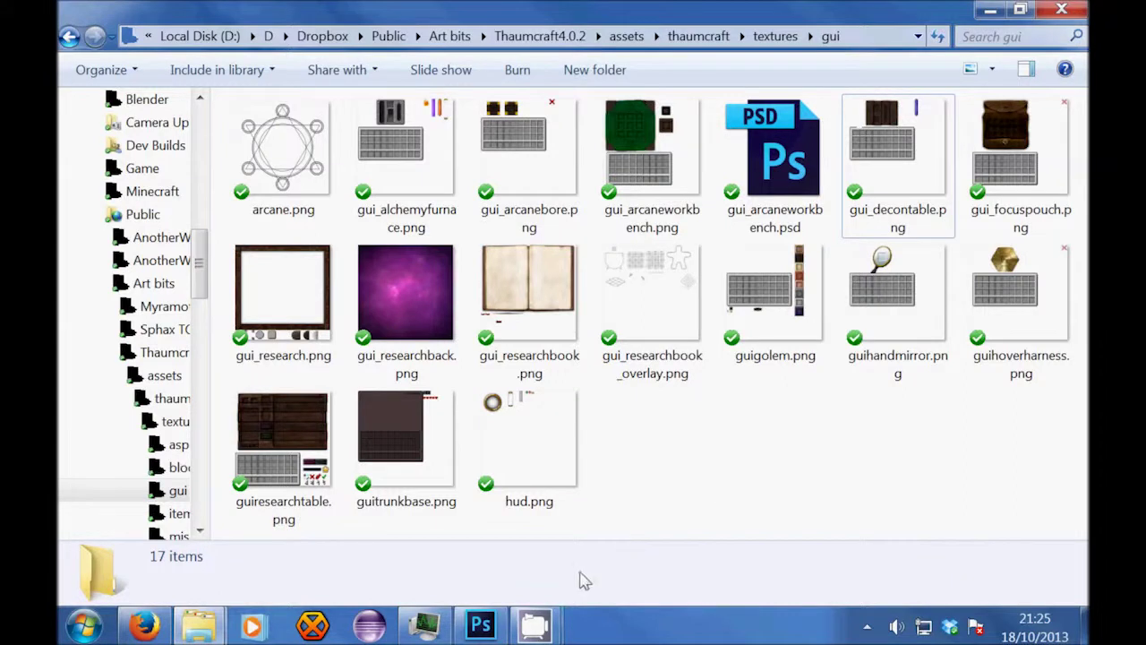
{"action": "left_click", "coordinate": [490, 629]}
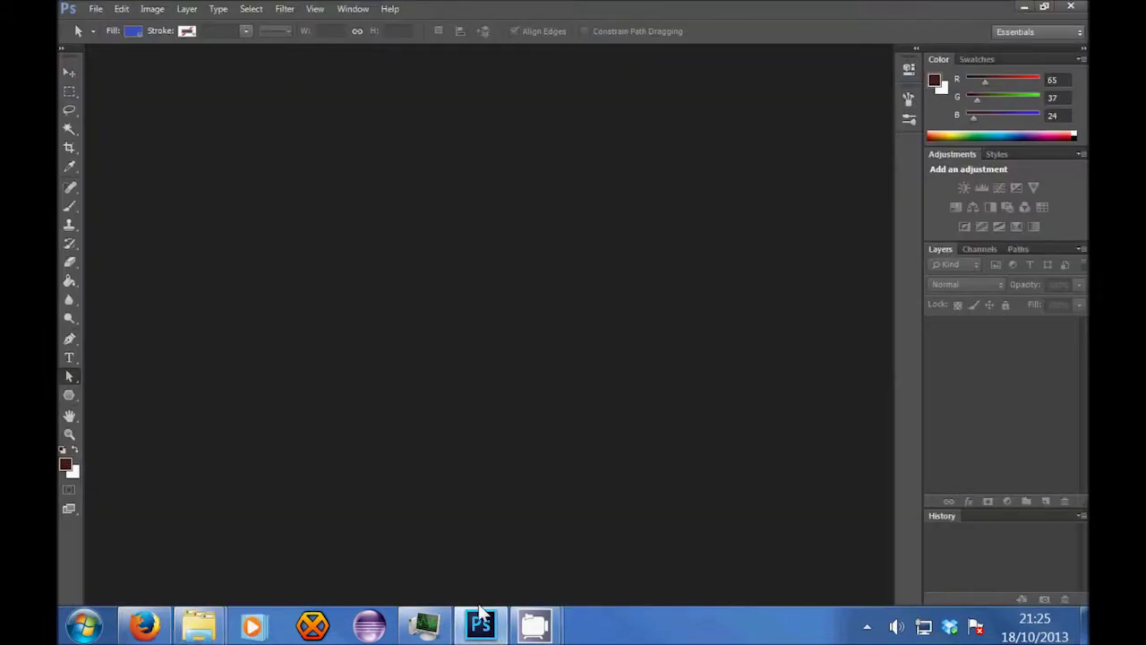
{"action": "left_click", "coordinate": [1021, 7]}
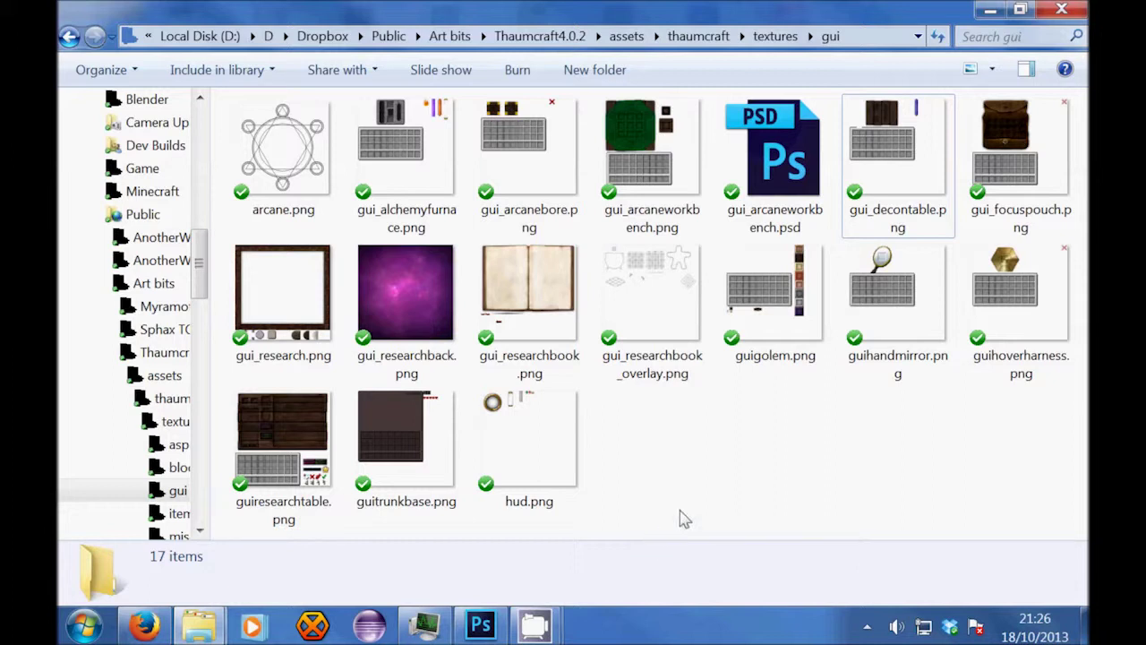
Step: Open gui_decontable.png from the gui folder in the image viewer and examine its wooden panel, blue bar and slot grid up close
{"action": "double_click", "coordinate": [948, 147]}
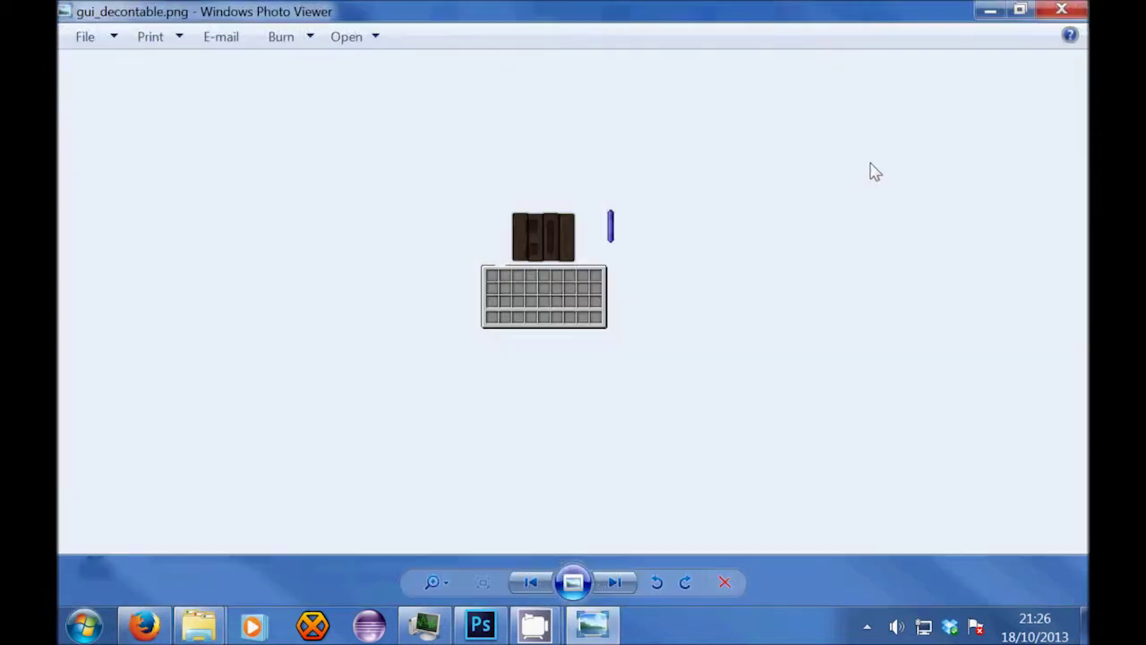
{"action": "scroll", "coordinate": [417, 156], "scroll_direction": "up", "scroll_amount": 5}
{"action": "left_click_drag", "start_coordinate": [471, 151], "coordinate": [574, 380]}
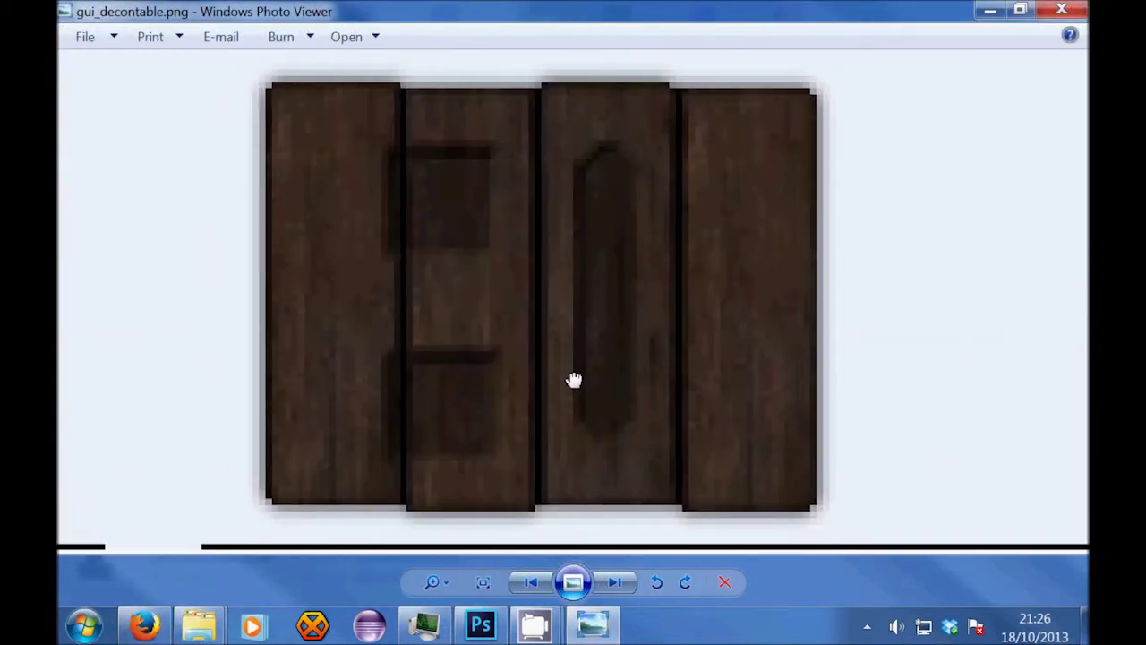
{"action": "scroll", "coordinate": [574, 379], "scroll_direction": "down", "scroll_amount": 5}
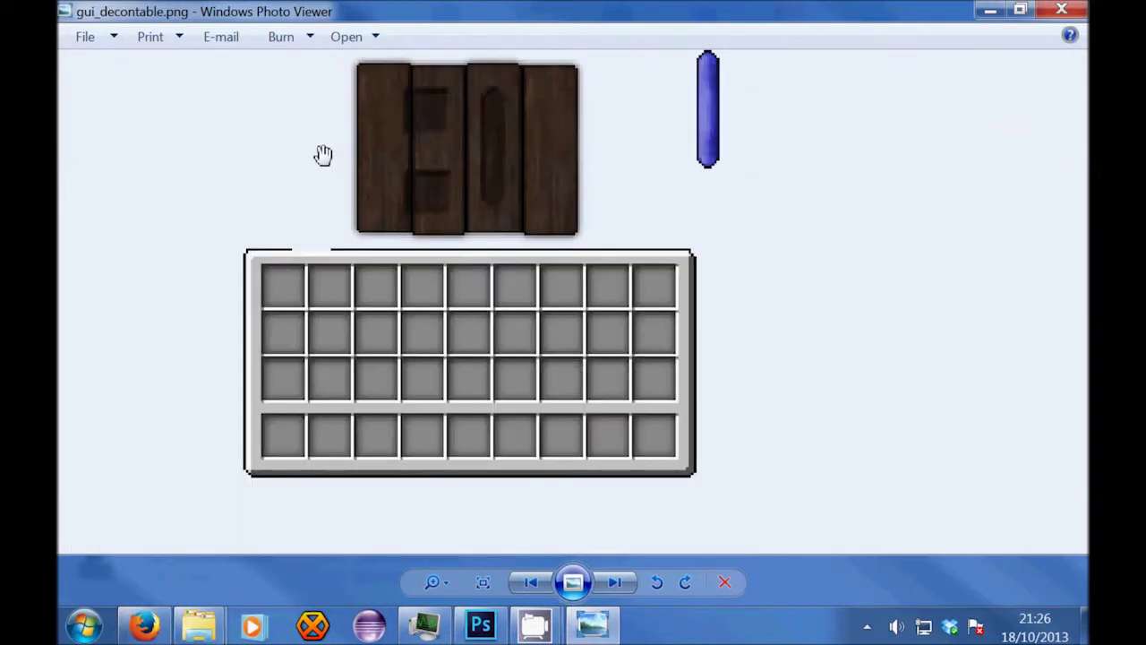
{"action": "scroll", "coordinate": [313, 130], "scroll_direction": "up", "scroll_amount": 1}
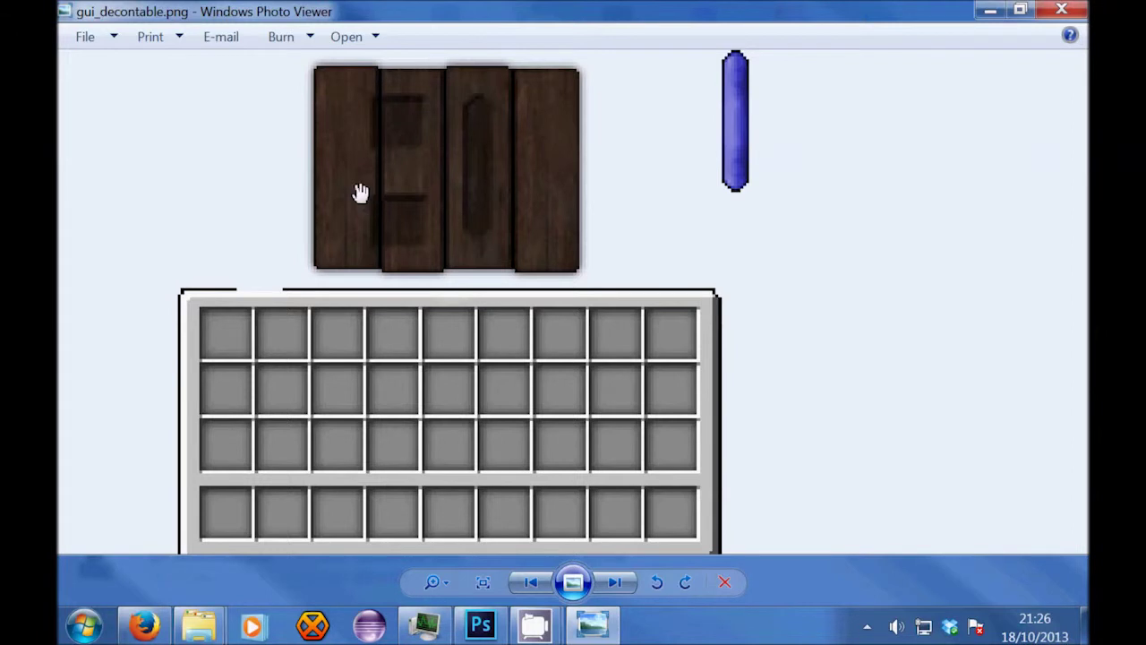
{"action": "scroll", "coordinate": [360, 193], "scroll_direction": "down", "scroll_amount": 2}
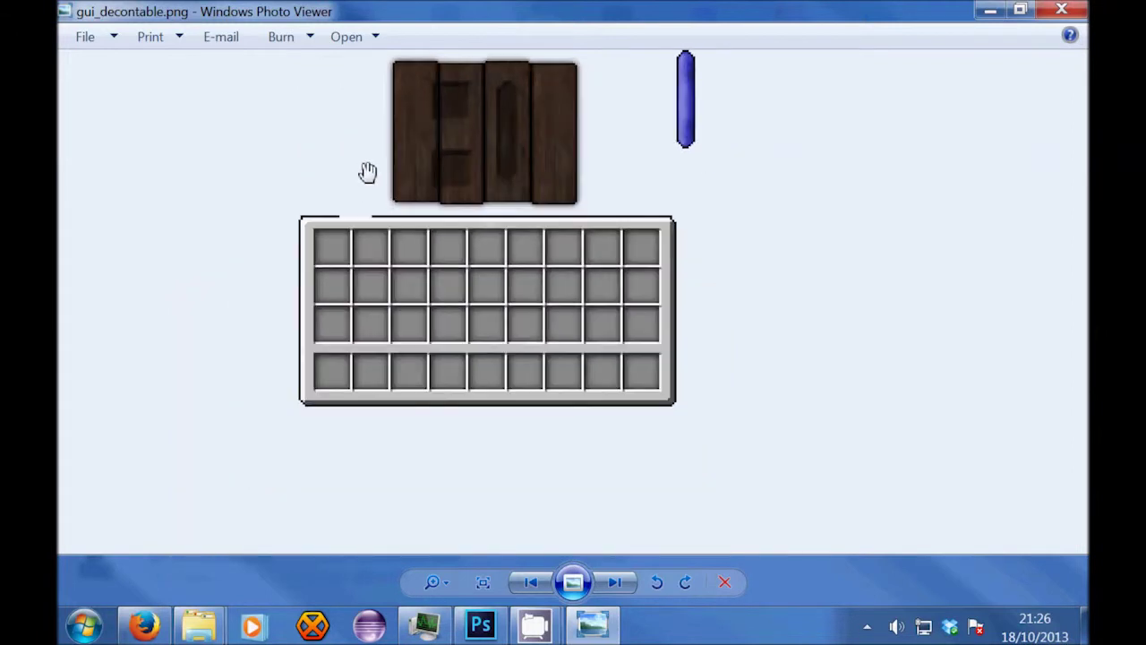
{"action": "scroll", "coordinate": [362, 134], "scroll_direction": "up", "scroll_amount": 5}
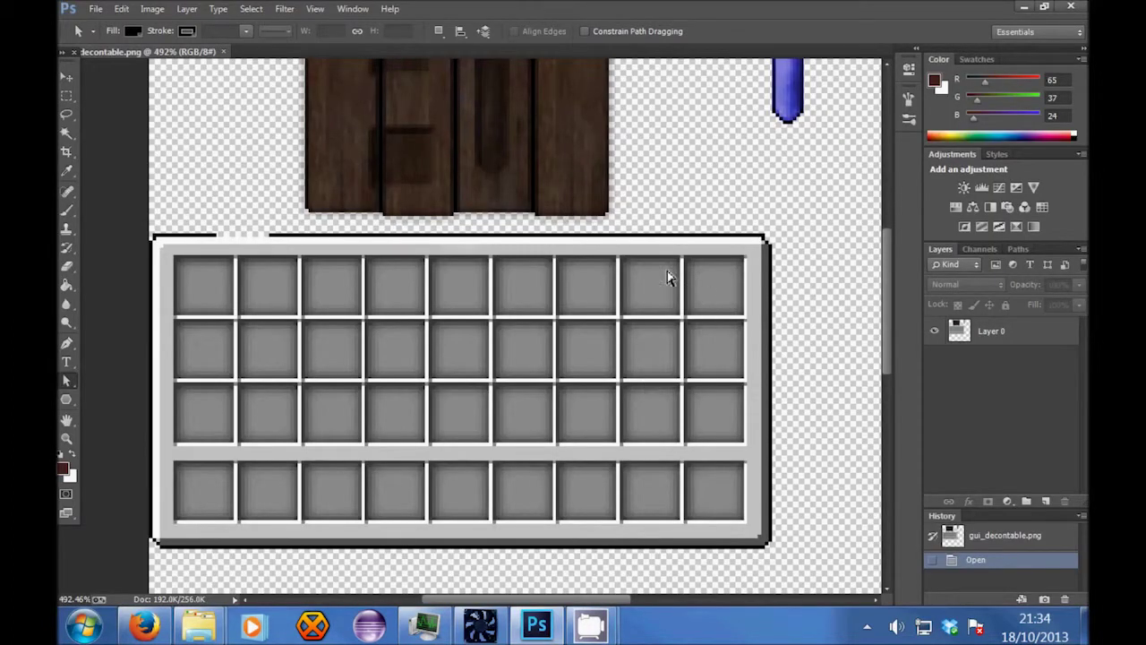
Step: In Photoshop, look over the slot grid and wooden panel of gui_decontable.png
{"action": "scroll", "coordinate": [309, 244], "scroll_direction": "up", "scroll_amount": 2}
{"action": "scroll", "coordinate": [307, 246], "scroll_direction": "down", "scroll_amount": 1}
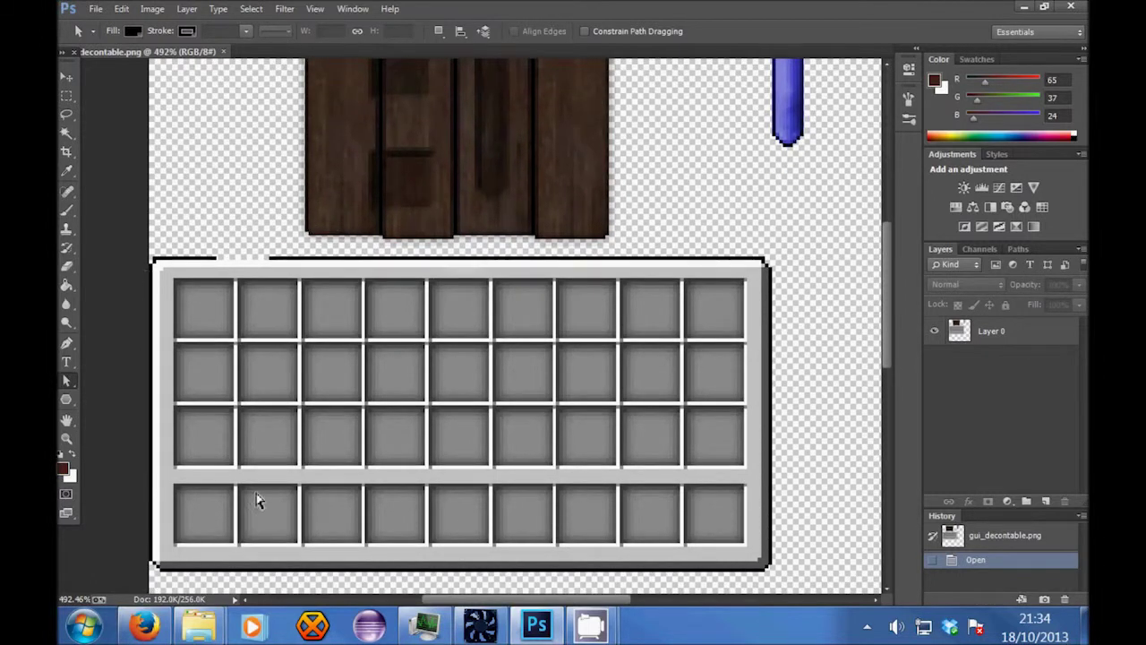
{"action": "scroll", "coordinate": [342, 320], "scroll_direction": "up", "scroll_amount": 2}
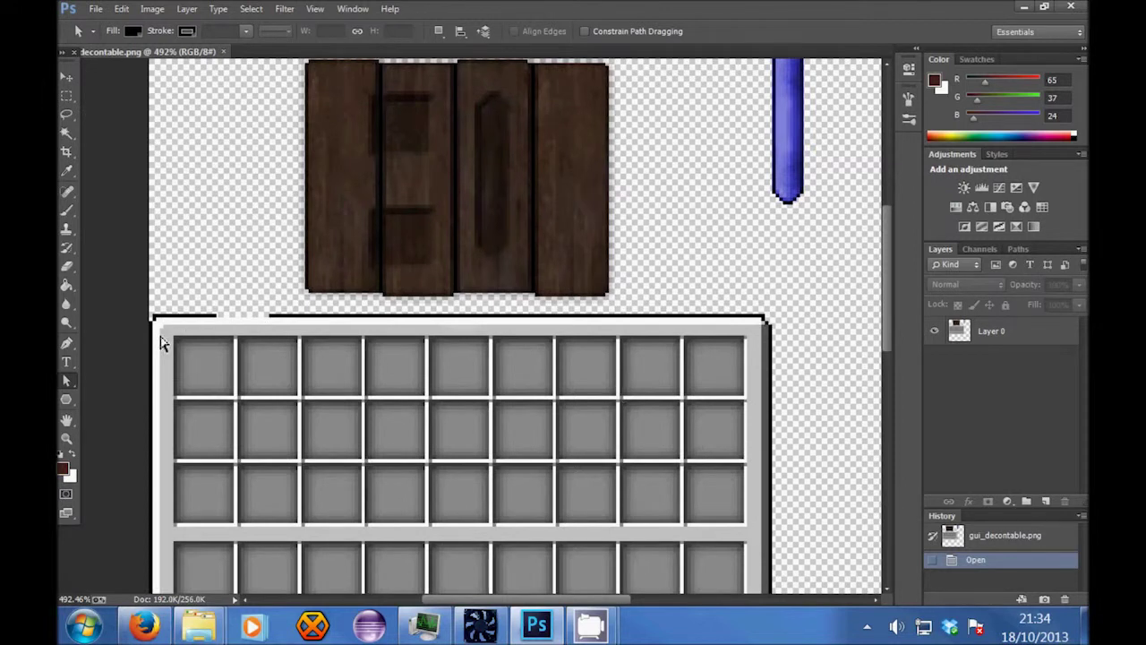
{"action": "scroll", "coordinate": [174, 391], "scroll_direction": "down", "scroll_amount": 1}
{"action": "scroll", "coordinate": [230, 332], "scroll_direction": "up", "scroll_amount": 2}
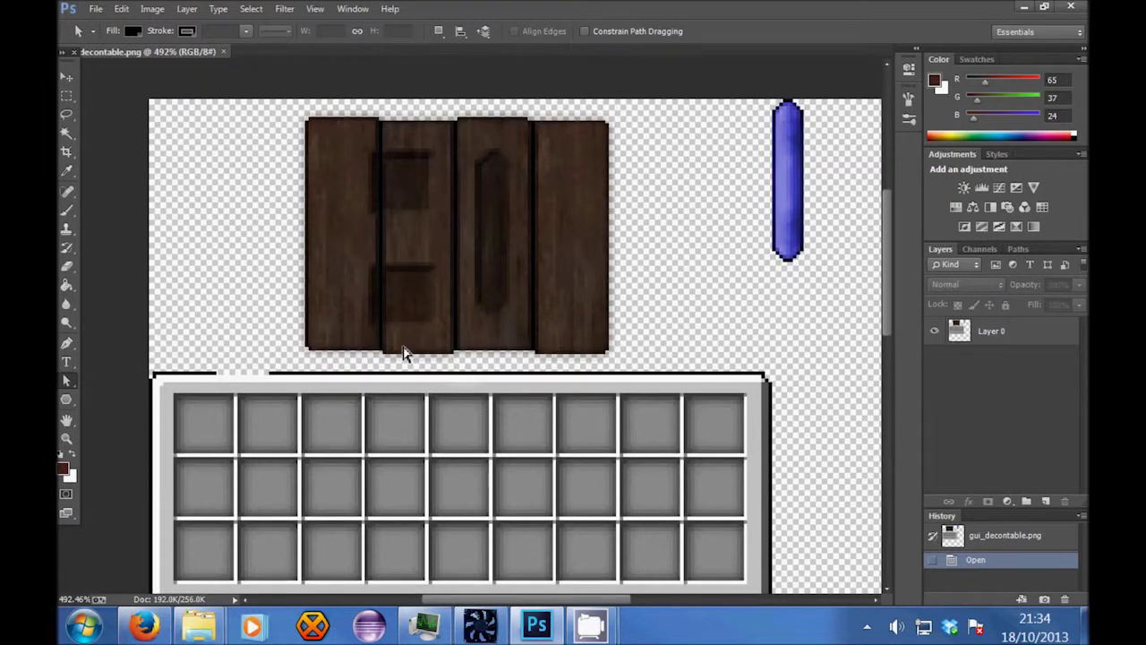
{"action": "scroll", "coordinate": [403, 352], "scroll_direction": "down", "scroll_amount": 4}
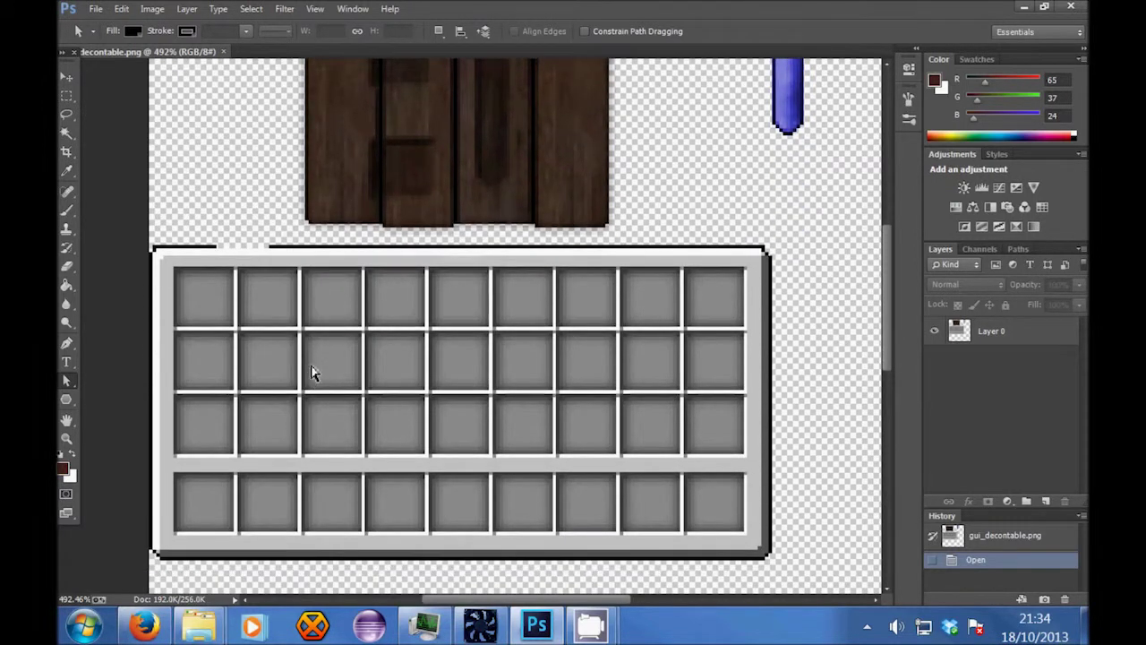
Step: Start opening another image and browse to the Textures folder inside the Dropbox Public folder
{"action": "left_click", "coordinate": [94, 9]}
{"action": "left_click", "coordinate": [116, 44]}
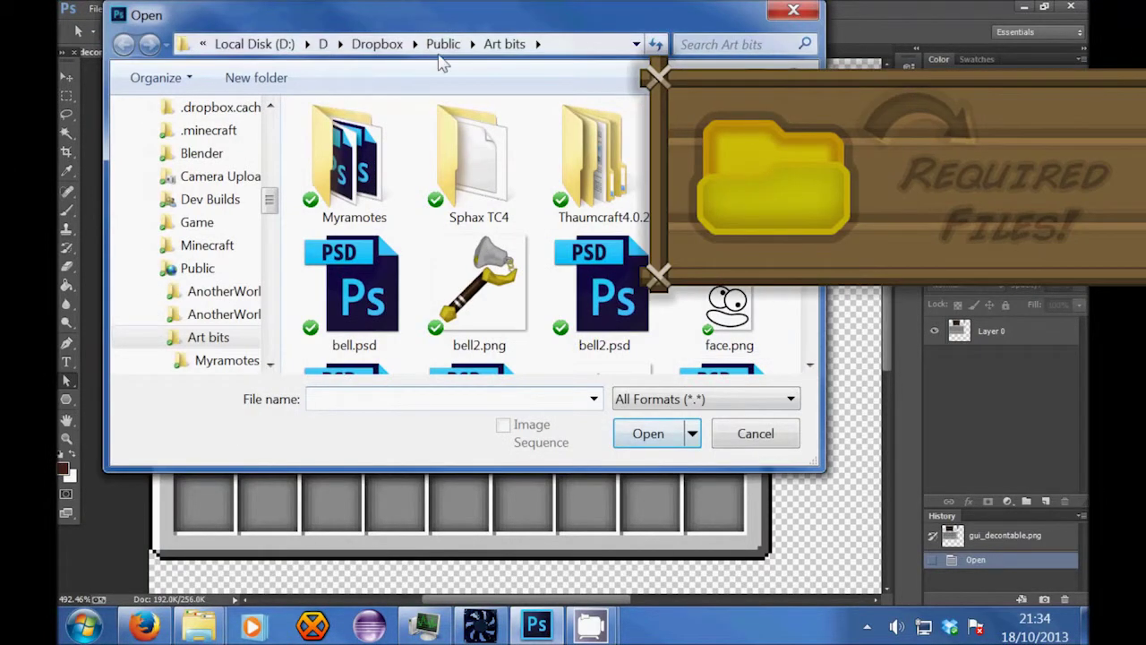
{"action": "left_click", "coordinate": [443, 44]}
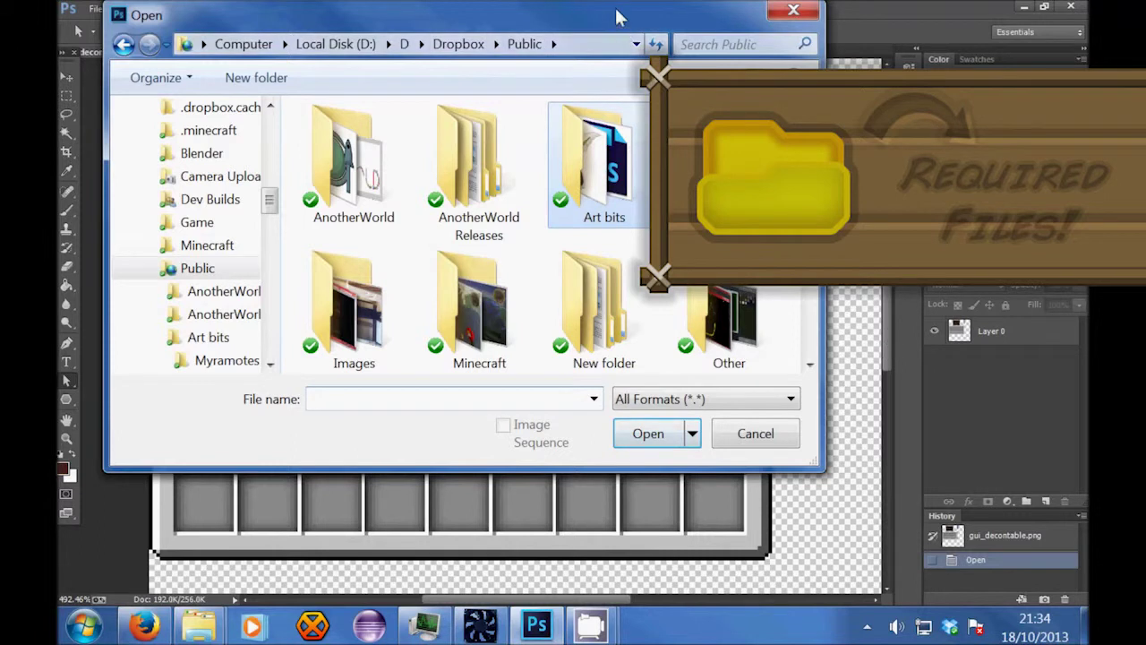
{"action": "left_click_drag", "start_coordinate": [631, 15], "coordinate": [613, 50]}
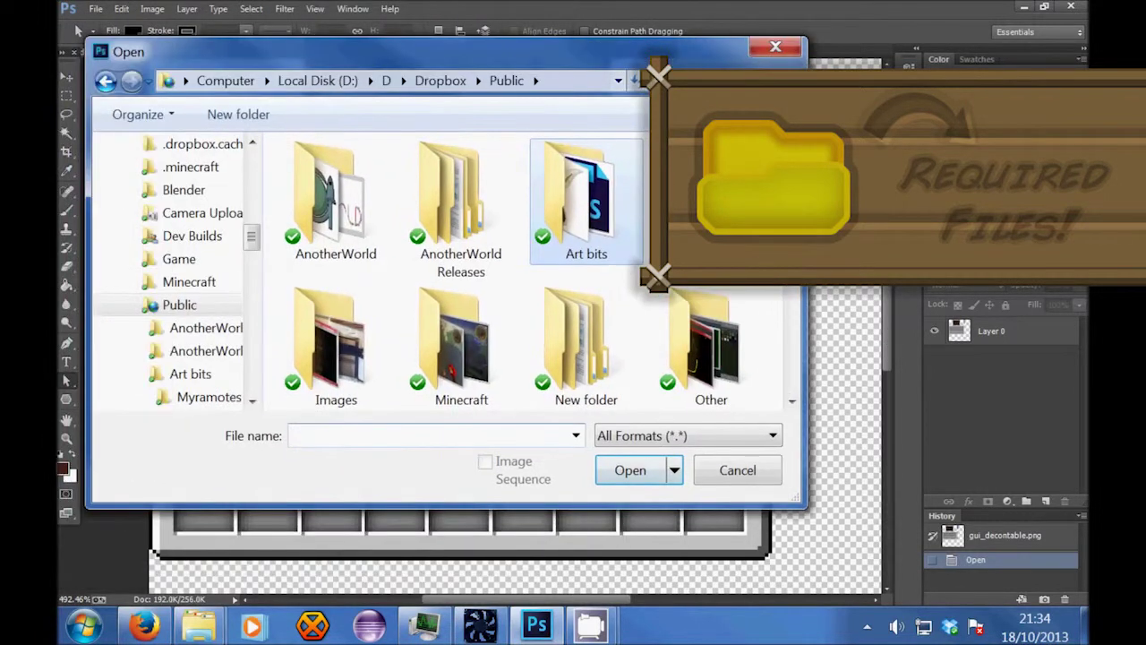
{"action": "scroll", "coordinate": [555, 327], "scroll_direction": "down", "scroll_amount": 2}
{"action": "double_click", "coordinate": [483, 329]}
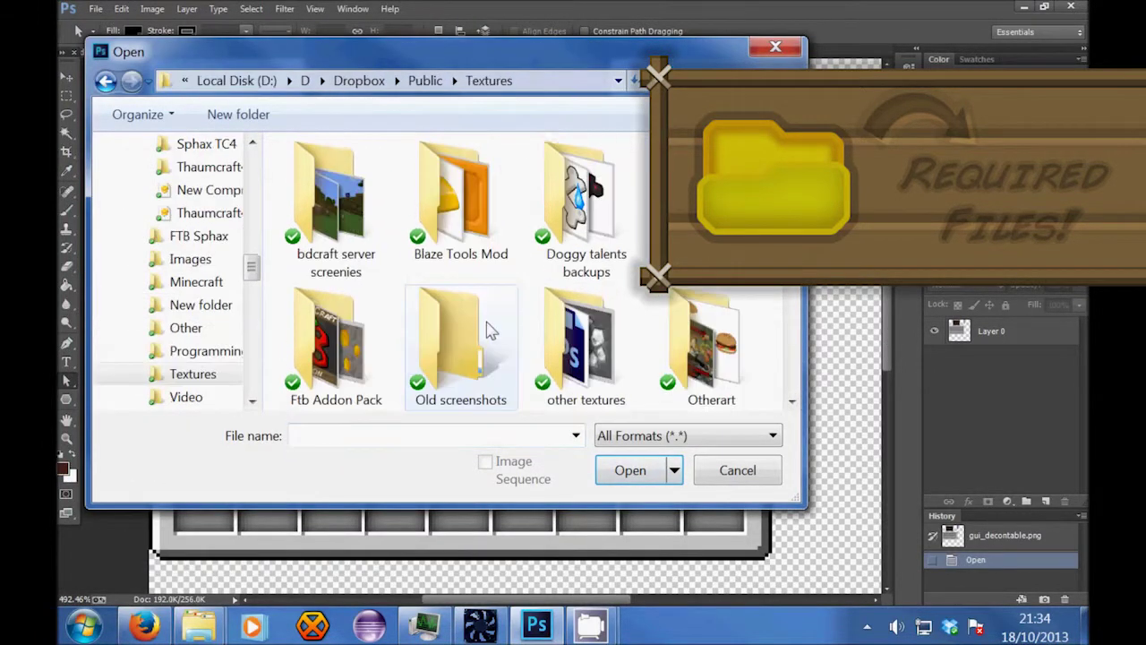
Step: Open Inventory.png from the Odd's 'n' ends folder inside Patches
{"action": "scroll", "coordinate": [483, 331], "scroll_direction": "down", "scroll_amount": 3}
{"action": "scroll", "coordinate": [483, 329], "scroll_direction": "up", "scroll_amount": 2}
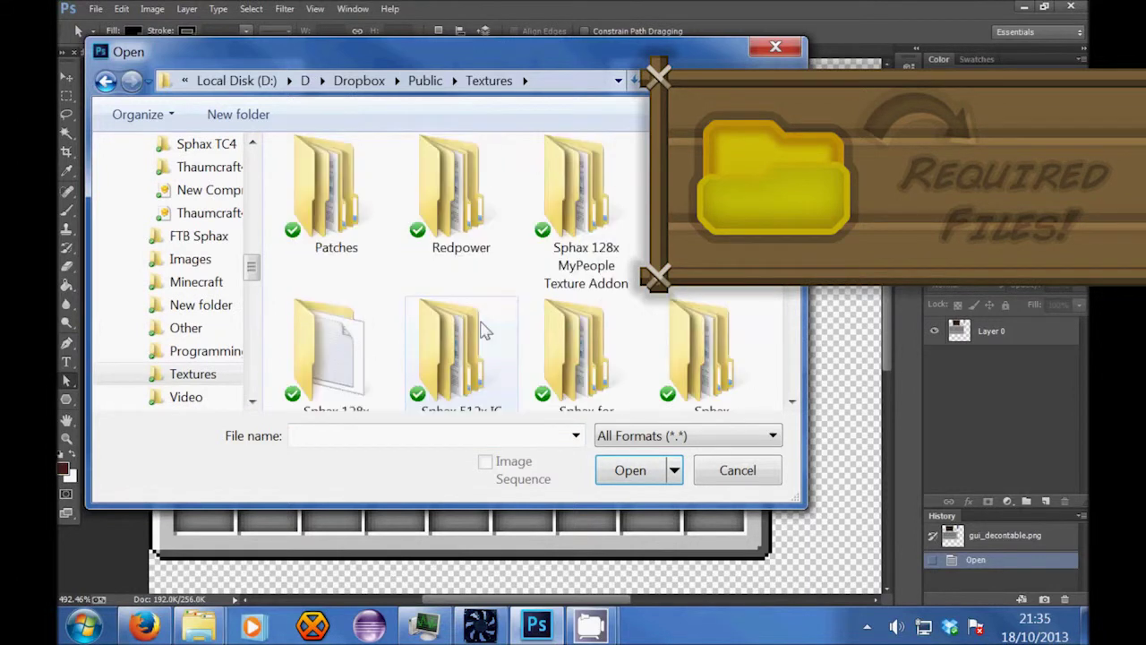
{"action": "scroll", "coordinate": [379, 243], "scroll_direction": "down", "scroll_amount": 1}
{"action": "scroll", "coordinate": [358, 224], "scroll_direction": "up", "scroll_amount": 1}
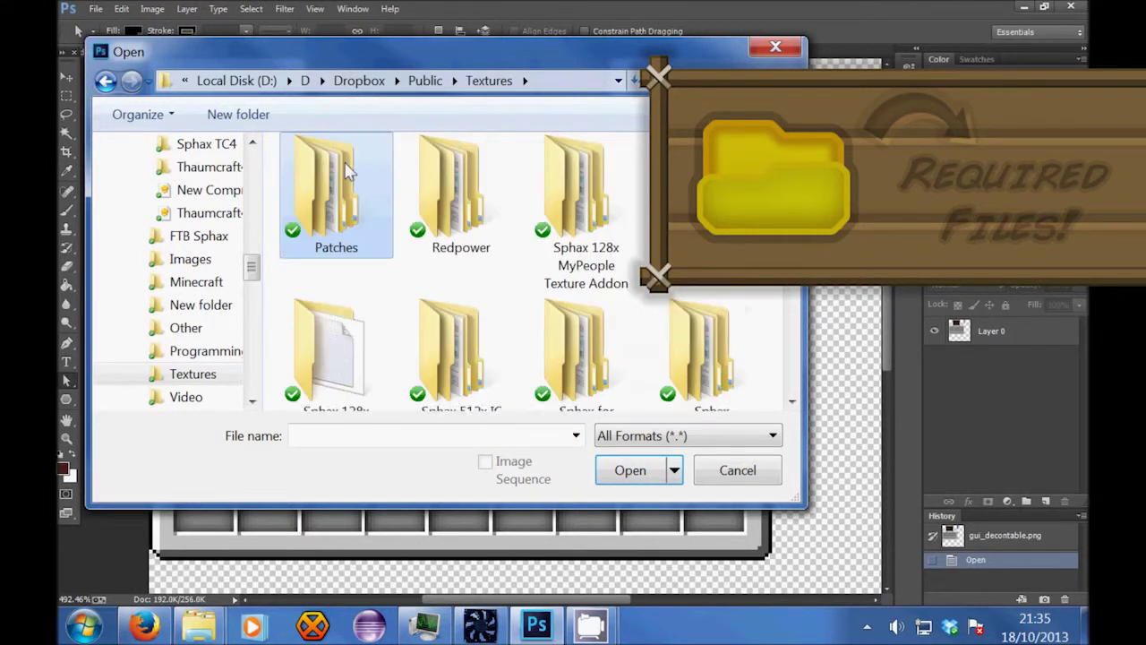
{"action": "double_click", "coordinate": [333, 207]}
{"action": "scroll", "coordinate": [387, 295], "scroll_direction": "down", "scroll_amount": 4}
{"action": "scroll", "coordinate": [386, 295], "scroll_direction": "down", "scroll_amount": 7}
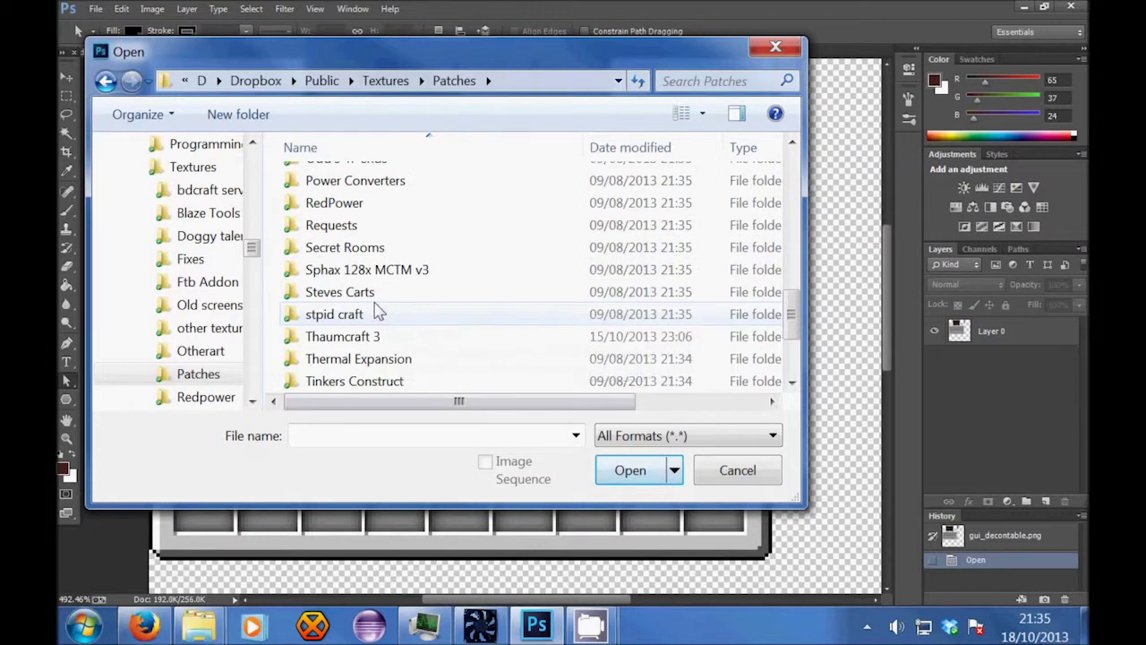
{"action": "scroll", "coordinate": [401, 308], "scroll_direction": "up", "scroll_amount": 2}
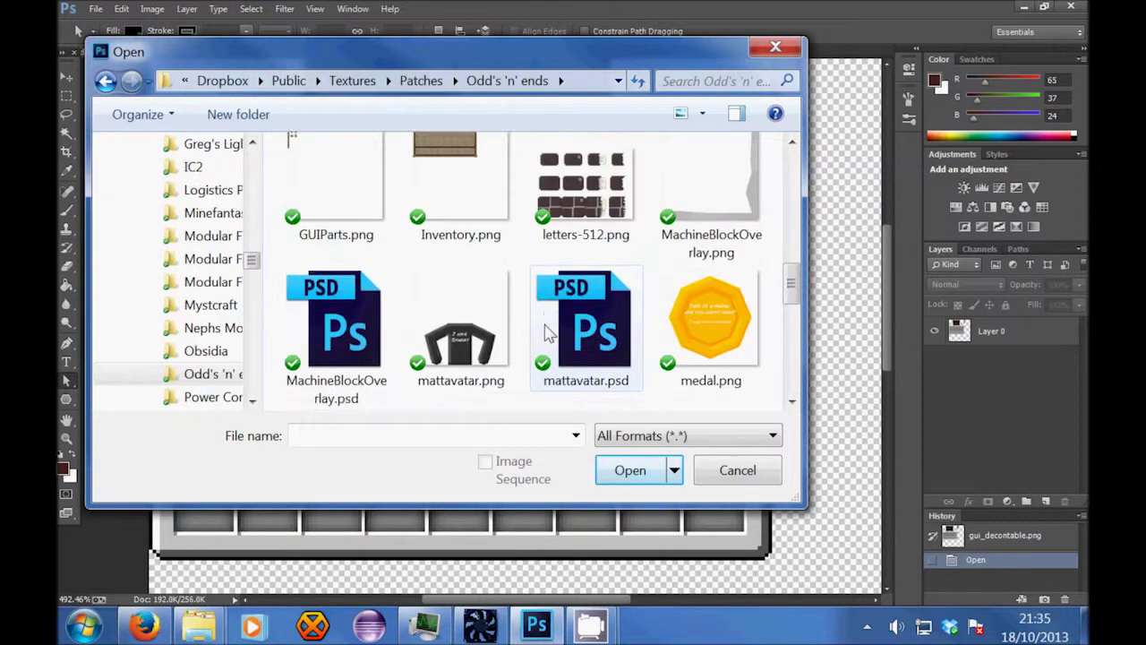
{"action": "scroll", "coordinate": [544, 332], "scroll_direction": "up", "scroll_amount": 1}
{"action": "double_click", "coordinate": [463, 202]}
{"action": "double_click", "coordinate": [461, 202]}
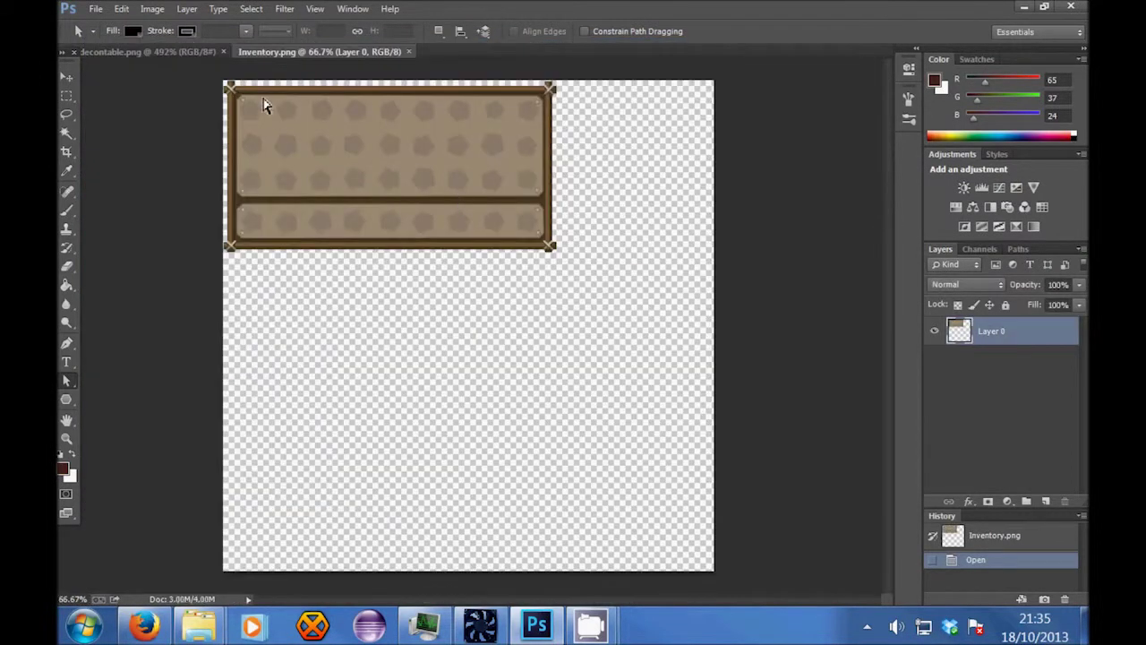
Step: Float Inventory.png in its own window and try copying its layer into gui_decontable.png
{"action": "left_click_drag", "start_coordinate": [263, 93], "coordinate": [312, 57]}
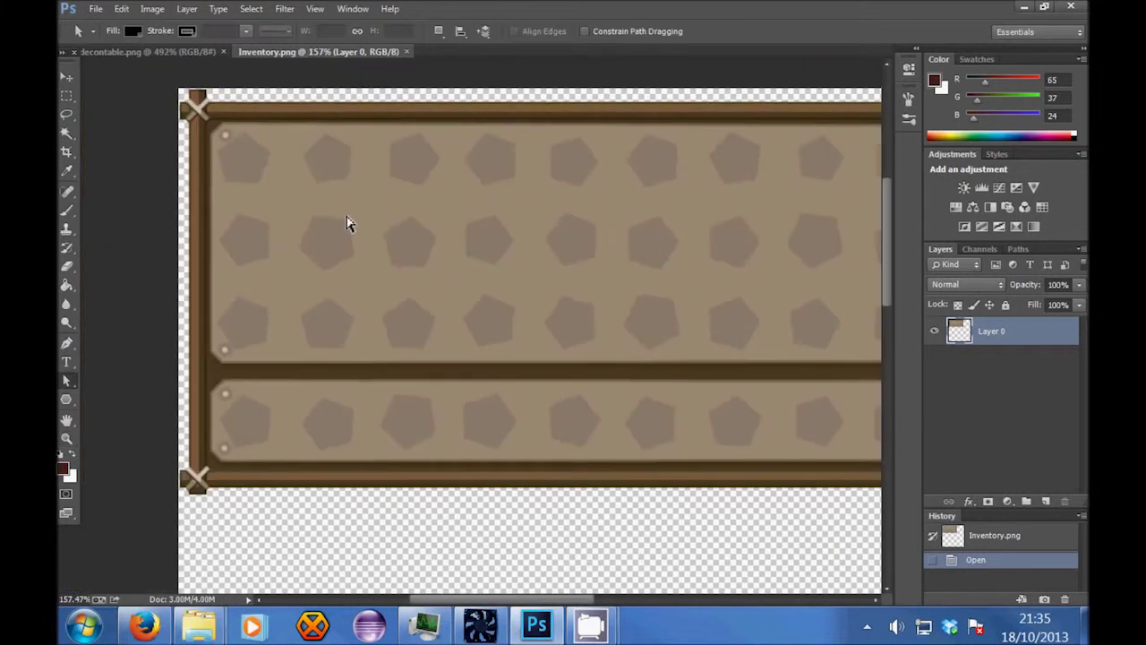
{"action": "scroll", "coordinate": [349, 224], "scroll_direction": "down", "scroll_amount": 2}
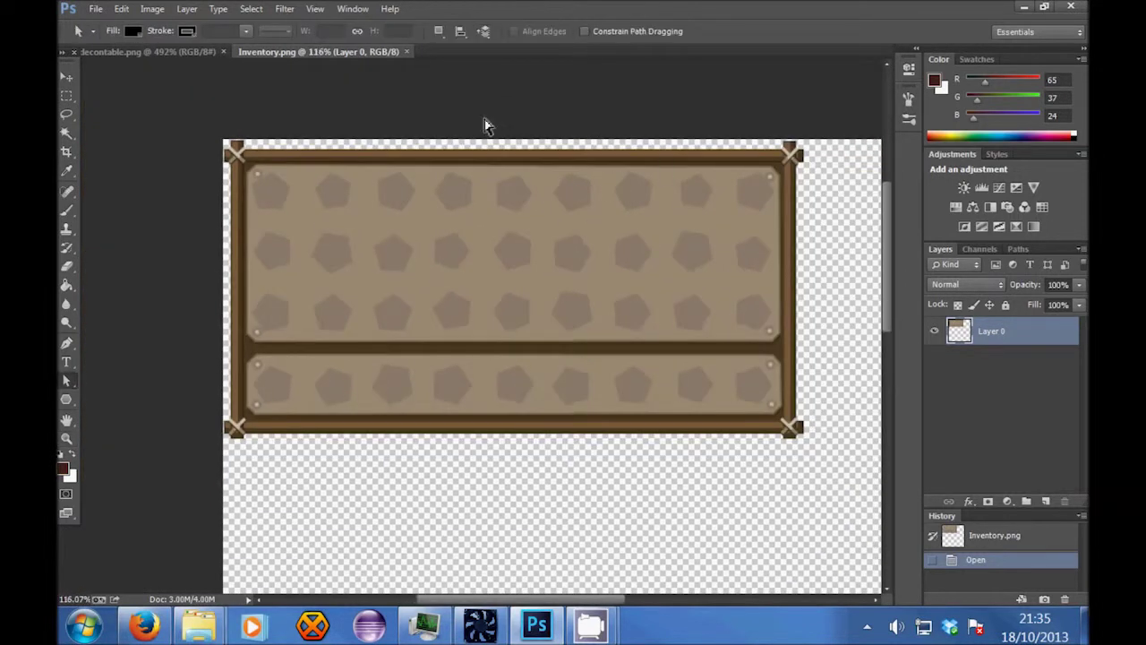
{"action": "left_click_drag", "start_coordinate": [340, 55], "coordinate": [701, 410]}
{"action": "left_click_drag", "start_coordinate": [958, 330], "coordinate": [390, 311]}
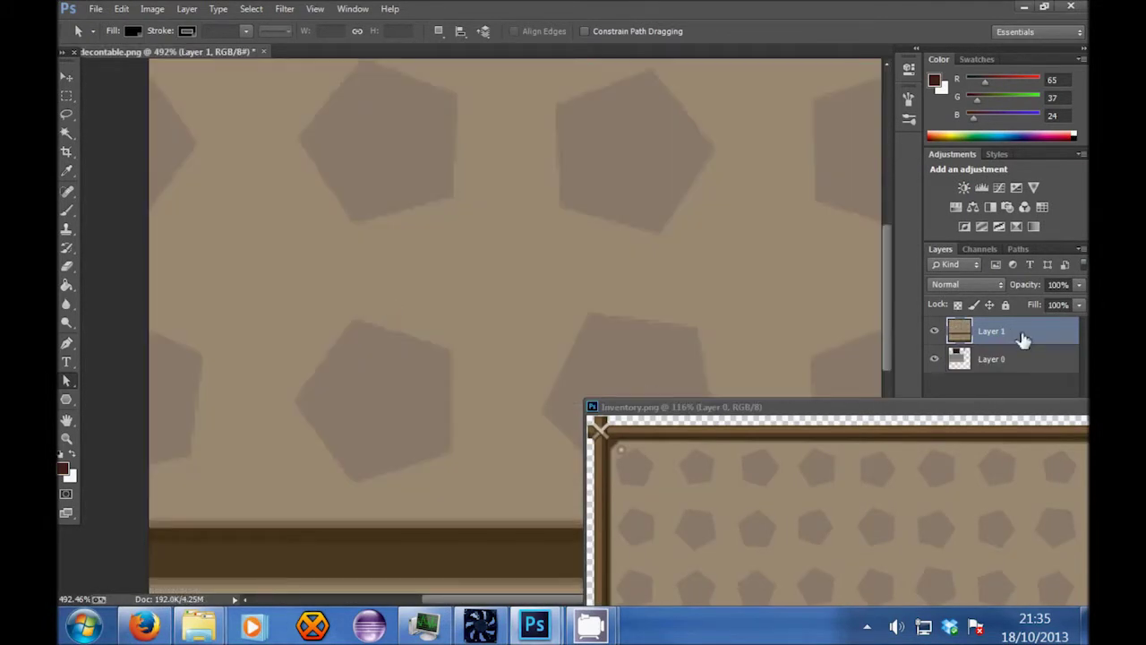
{"action": "key", "text": "ctrl+z"}
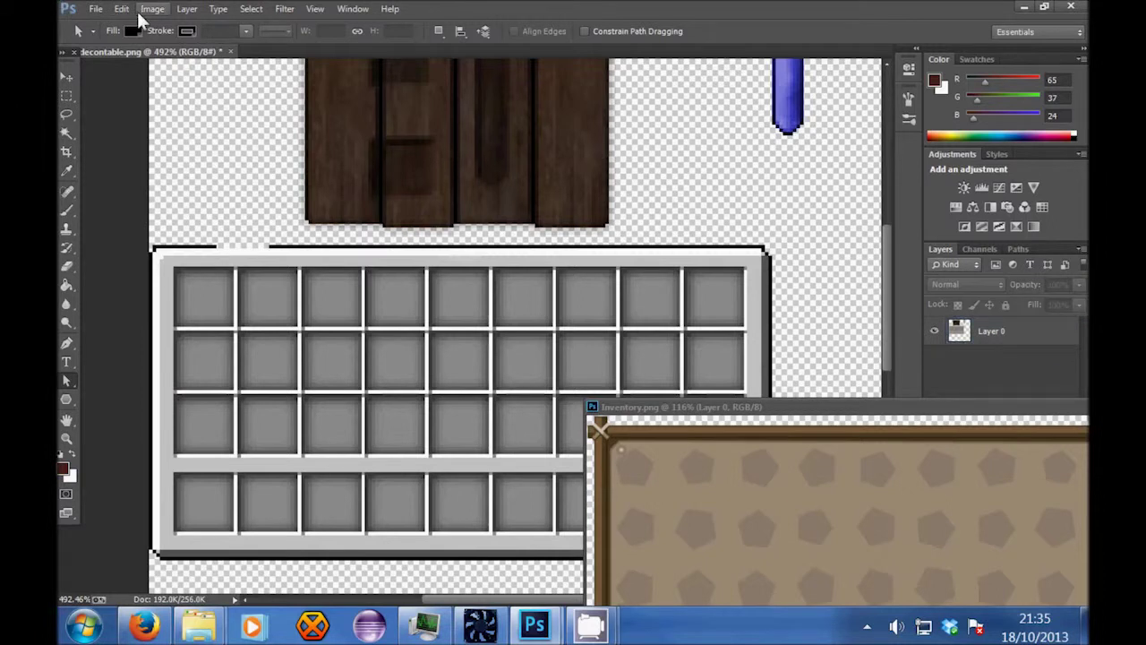
Step: Resize the gui_decontable.png image to 1024 x 1024 pixels
{"action": "left_click", "coordinate": [140, 10]}
{"action": "left_click", "coordinate": [223, 164]}
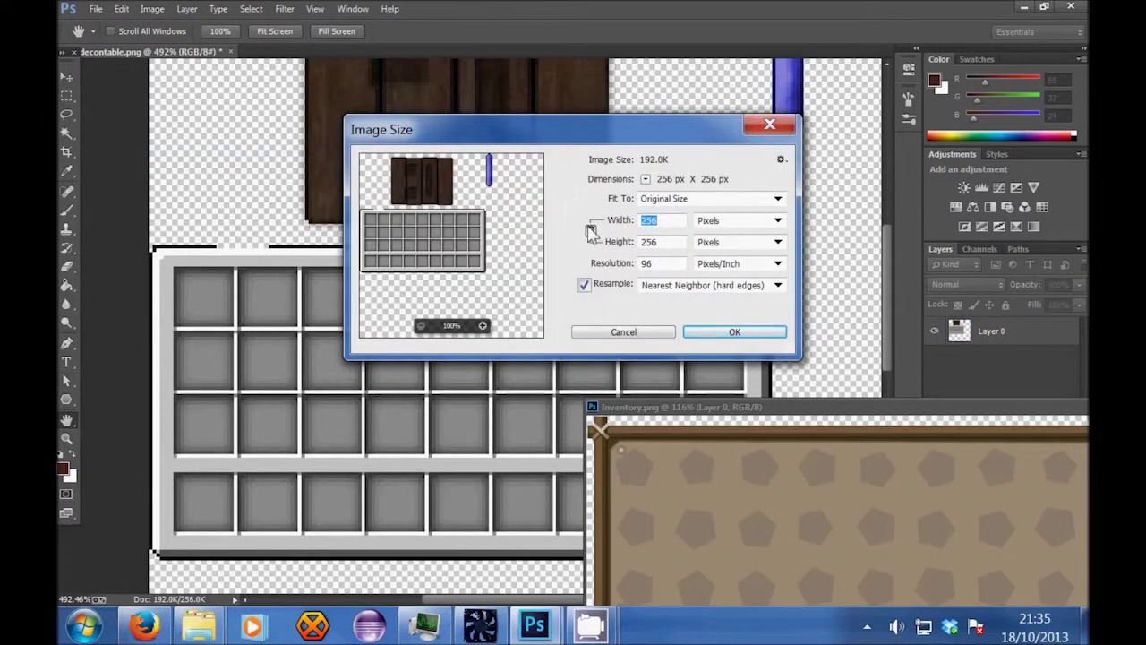
{"action": "type", "text": "1024"}
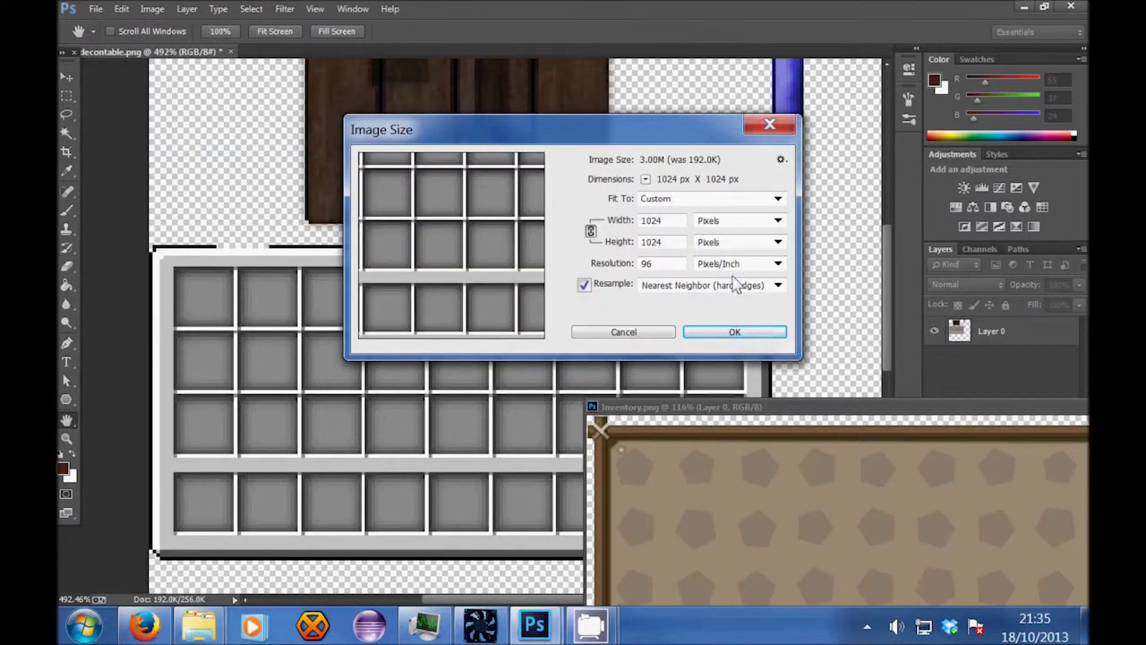
{"action": "left_click", "coordinate": [727, 332]}
Step: Copy the inventory layer from Inventory.png into the gui_decontable.png document and close Inventory.png
{"action": "key", "text": "z"}
{"action": "left_click_drag", "start_coordinate": [552, 262], "coordinate": [439, 268]}
{"action": "left_click_drag", "start_coordinate": [450, 323], "coordinate": [508, 311]}
{"action": "key", "text": "a"}
{"action": "left_click", "coordinate": [691, 408]}
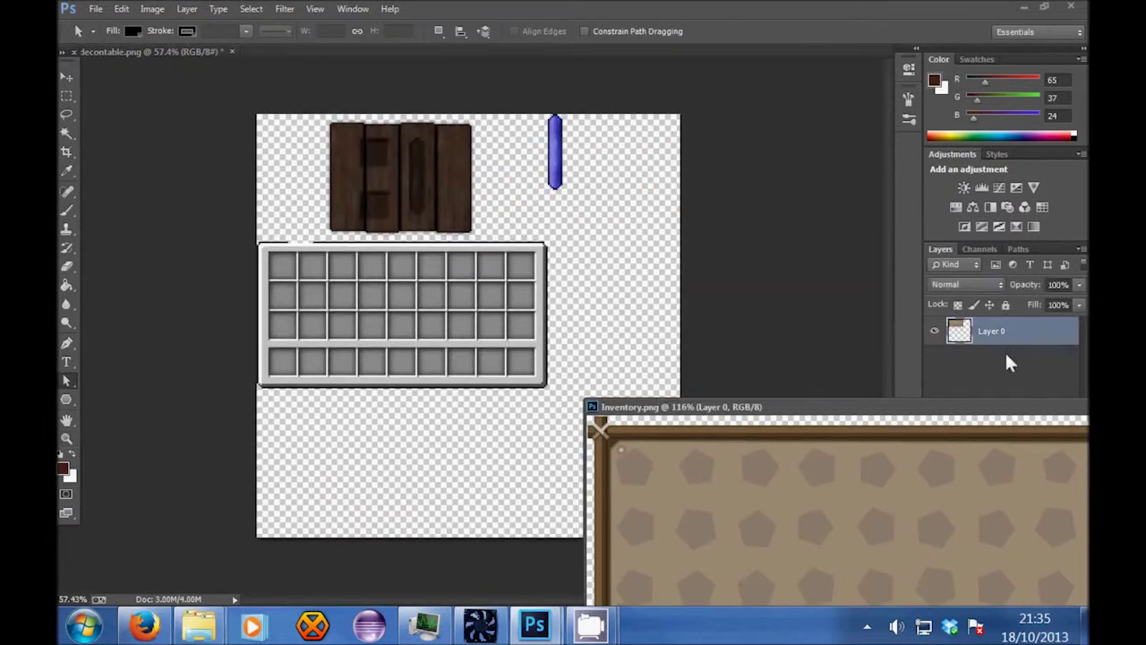
{"action": "left_click_drag", "start_coordinate": [996, 339], "coordinate": [401, 348]}
{"action": "left_click_drag", "start_coordinate": [657, 409], "coordinate": [411, 390]}
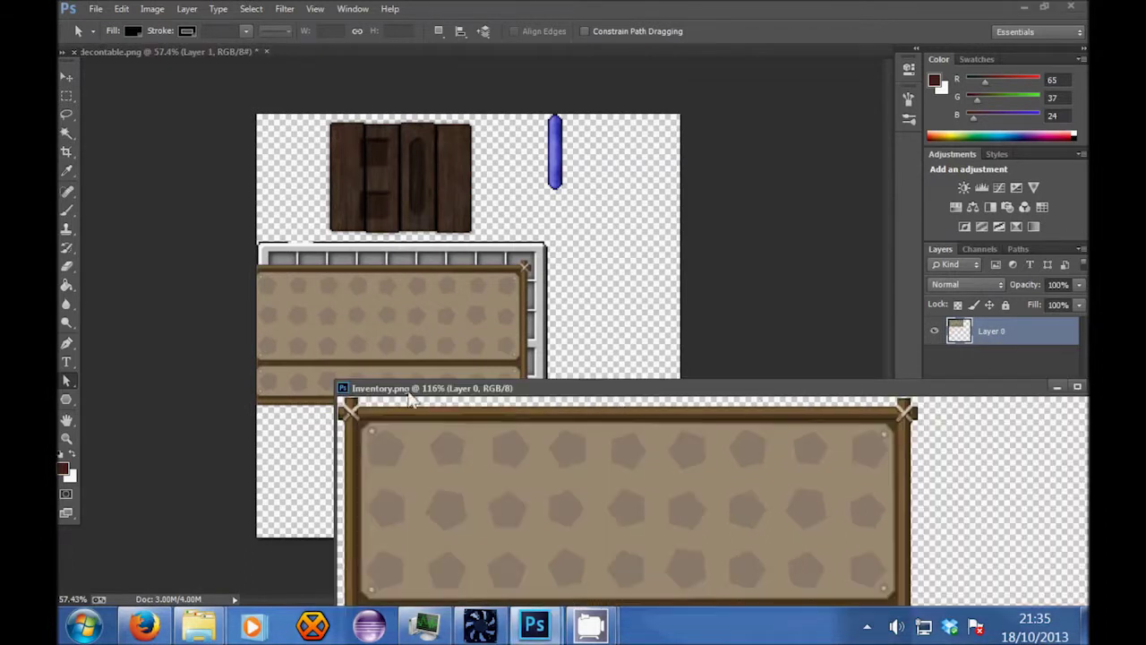
{"action": "left_click", "coordinate": [963, 380]}
{"action": "left_click_drag", "start_coordinate": [892, 389], "coordinate": [741, 388]}
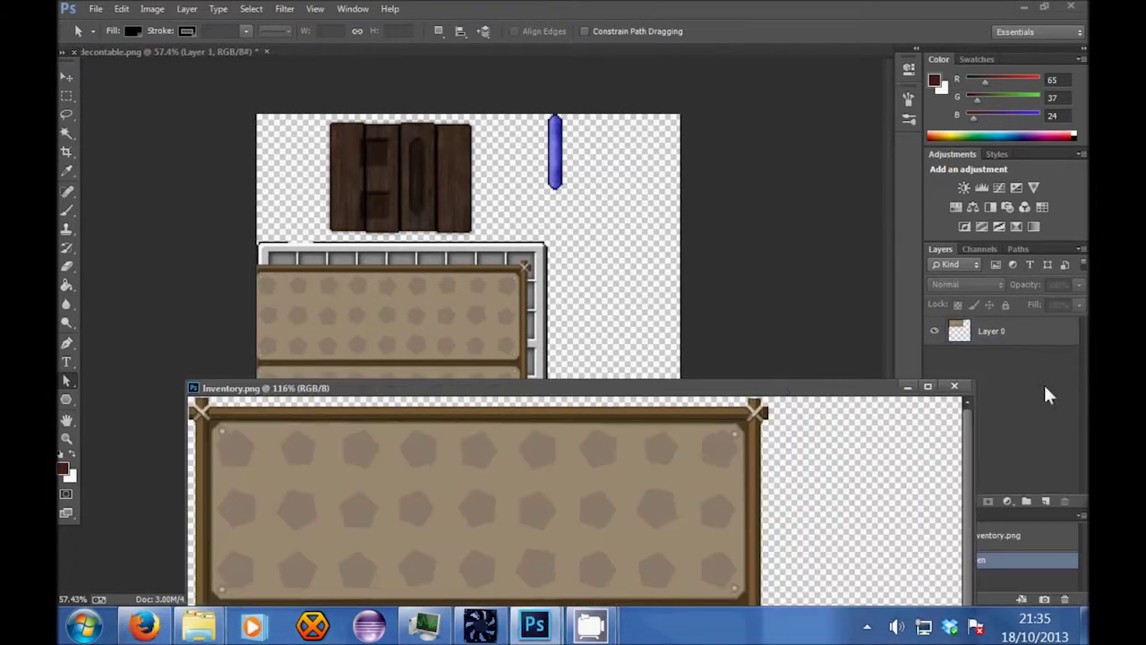
{"action": "left_click", "coordinate": [953, 386]}
Step: Move the brown inventory layer so it covers the grey slot grid, roughly matching its outer edges
{"action": "key", "text": "z"}
{"action": "mouse_move", "coordinate": [350, 286]}
{"action": "left_mouse_down"}
{"action": "mouse_move", "coordinate": [382, 281]}
{"action": "mouse_move", "coordinate": [354, 271]}
{"action": "left_mouse_up"}
{"action": "key", "text": "a"}
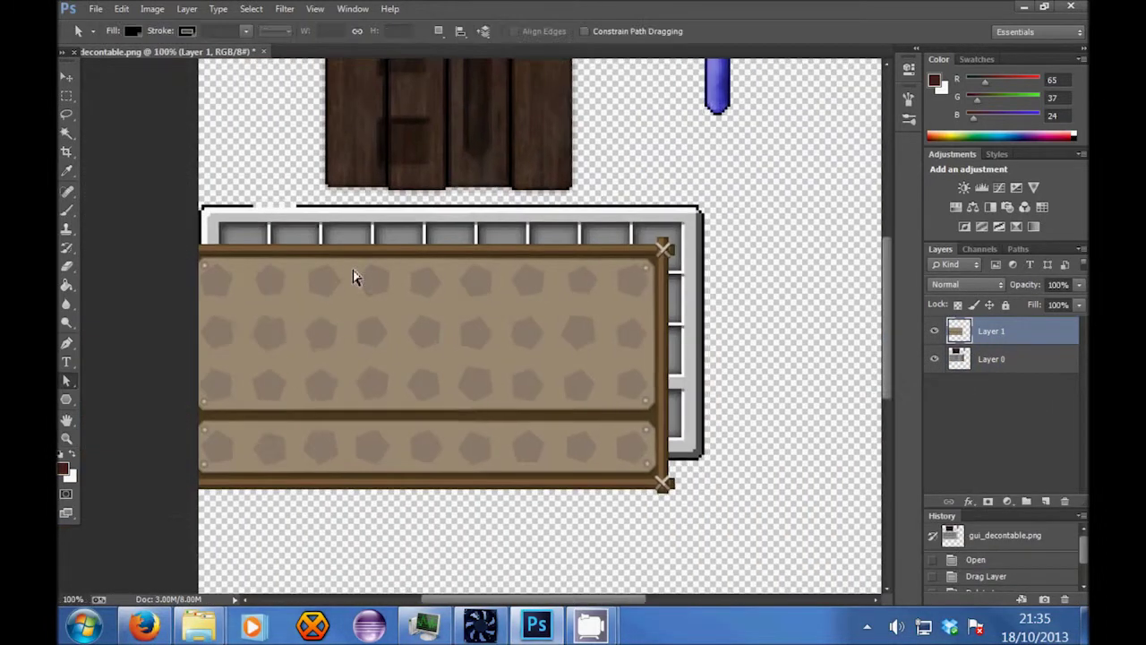
{"action": "left_click", "coordinate": [63, 79]}
{"action": "left_click_drag", "start_coordinate": [342, 313], "coordinate": [365, 281]}
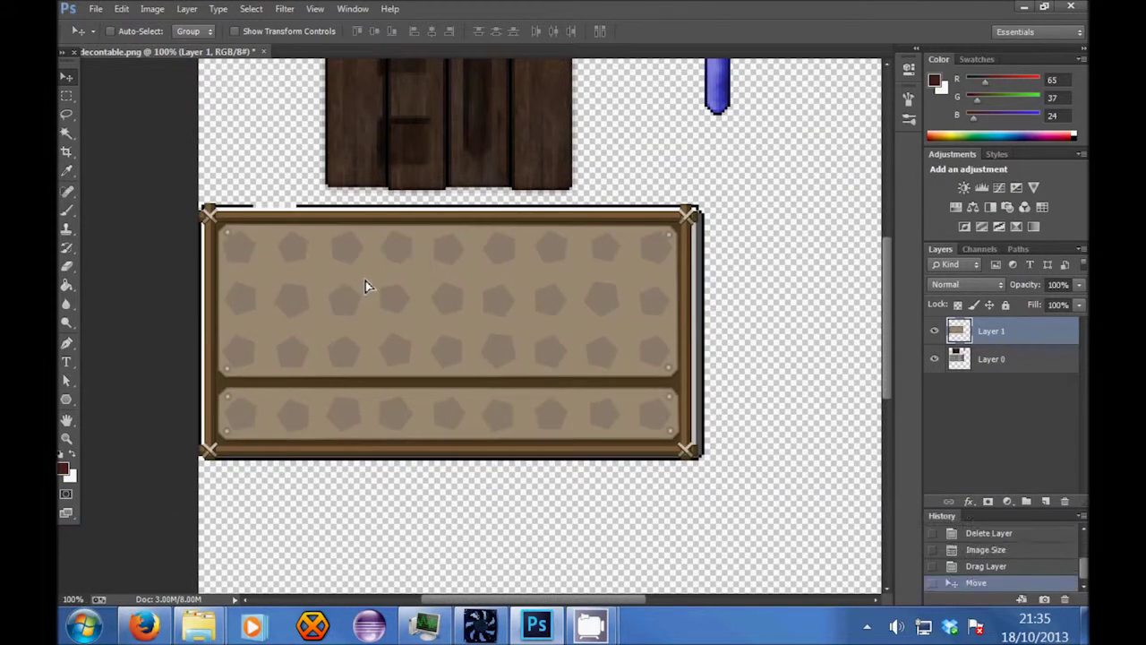
Step: Lower the inventory layer's opacity to 41% and nudge it into alignment with the slot grid underneath
{"action": "left_click", "coordinate": [1078, 283]}
{"action": "left_click", "coordinate": [1036, 298]}
{"action": "left_click_drag", "start_coordinate": [400, 308], "coordinate": [406, 311]}
{"action": "key", "text": "Left"}
{"action": "key", "text": "Left"}
{"action": "key", "text": "Left"}
{"action": "key", "text": "Left"}
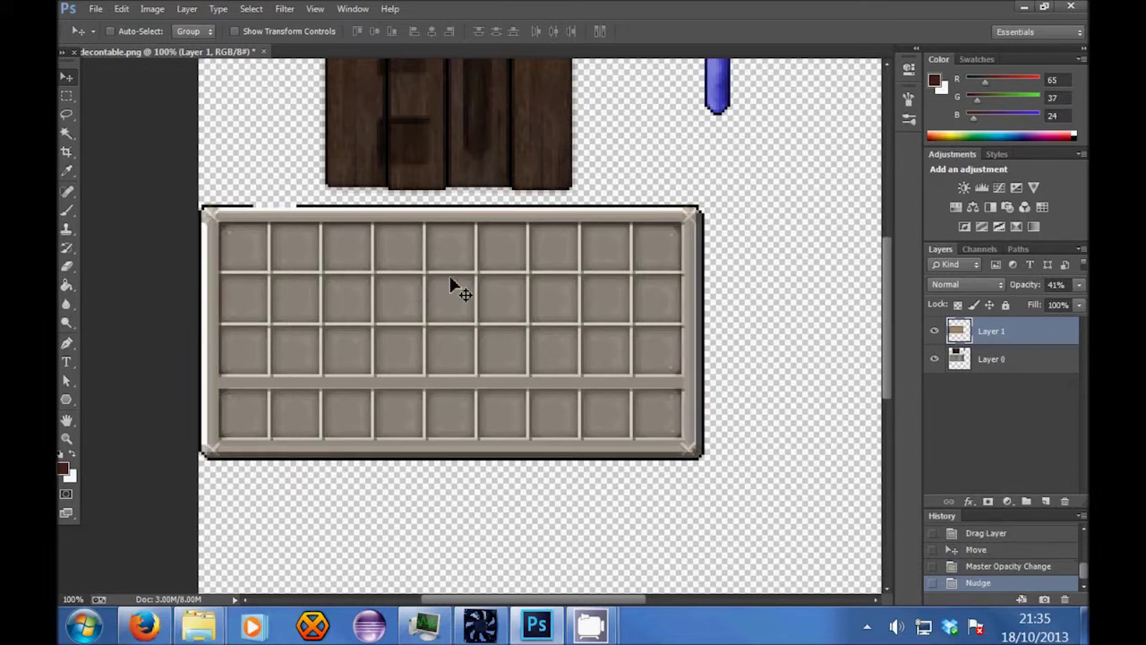
{"action": "key", "text": "Left"}
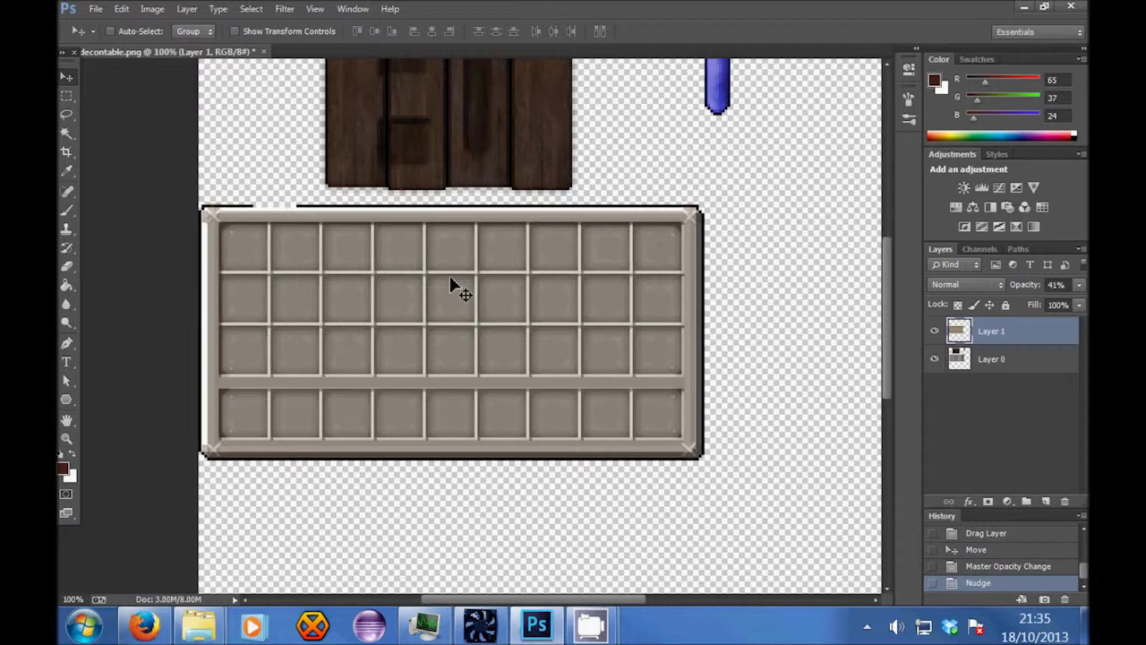
{"action": "scroll", "coordinate": [458, 291], "scroll_direction": "up", "scroll_amount": 1}
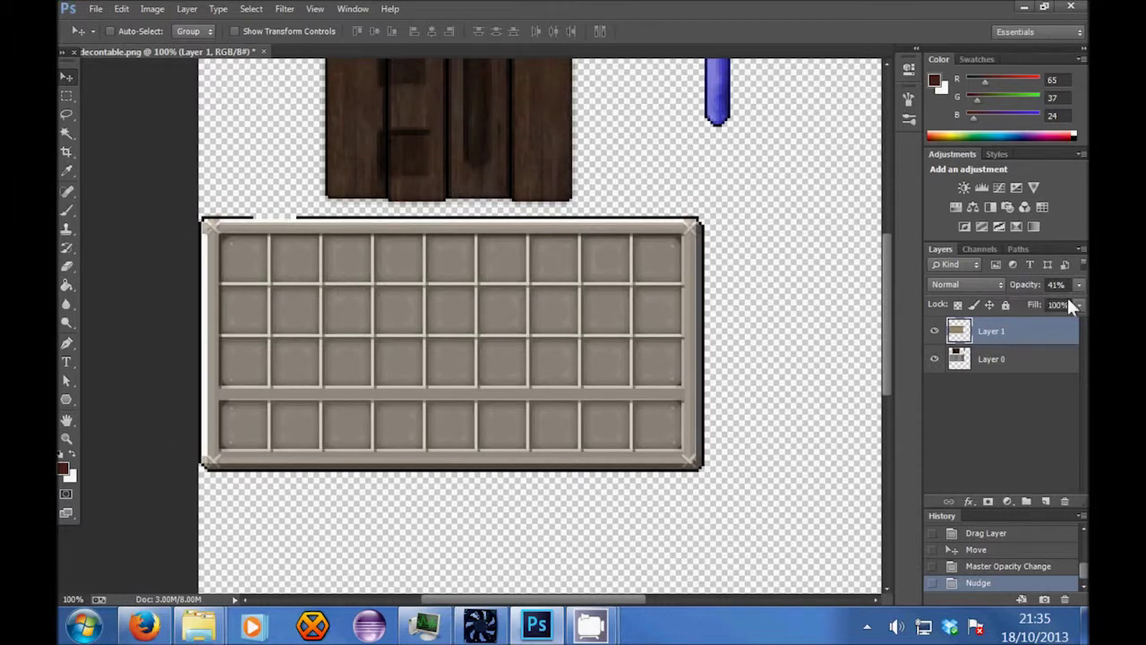
Step: Set the inventory layer's opacity back to 100%, then hide and reshow the original layer to check the brown panel
{"action": "left_click_drag", "start_coordinate": [1065, 307], "coordinate": [1079, 305]}
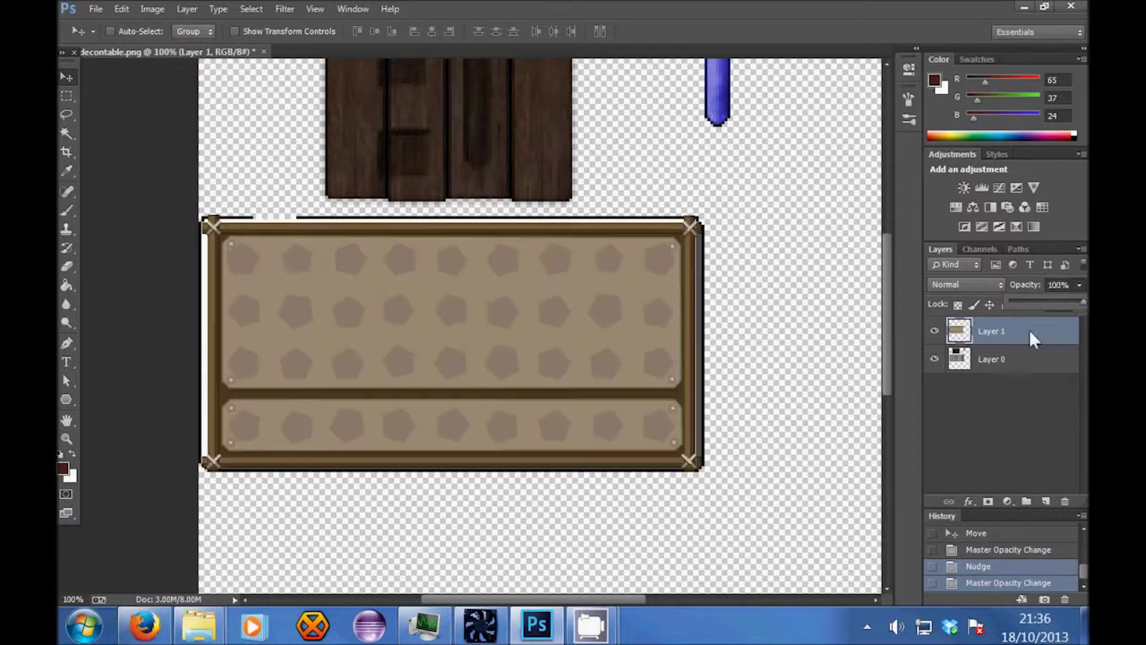
{"action": "left_click", "coordinate": [1029, 358]}
{"action": "left_click", "coordinate": [934, 358]}
{"action": "scroll", "coordinate": [538, 255], "scroll_direction": "up", "scroll_amount": 5}
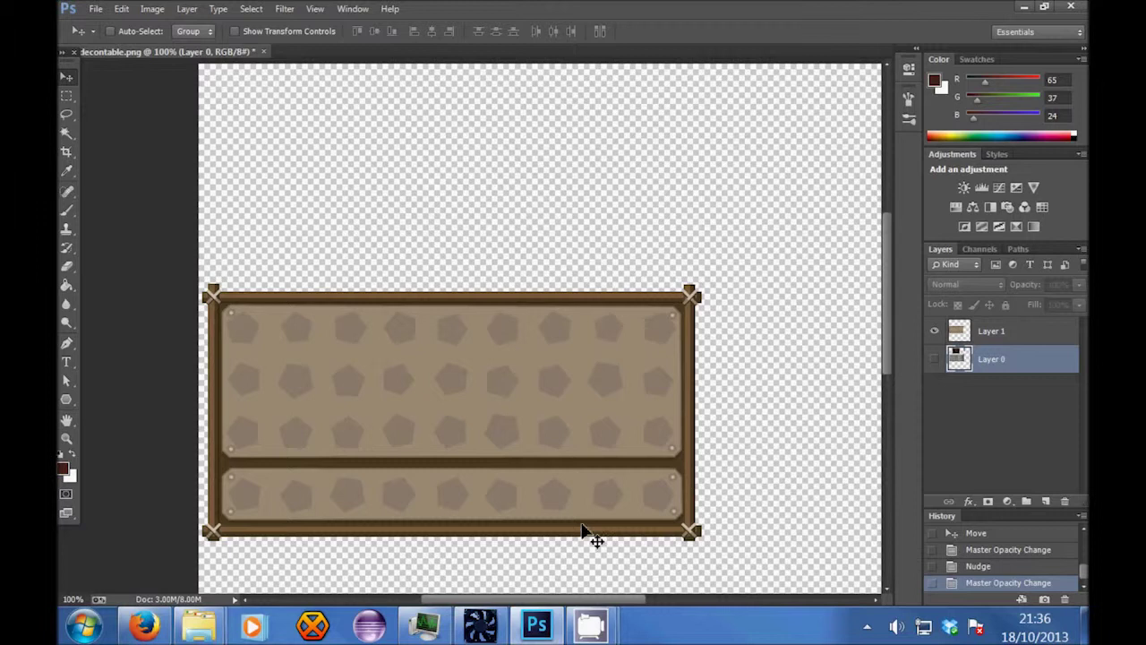
{"action": "left_click", "coordinate": [933, 359]}
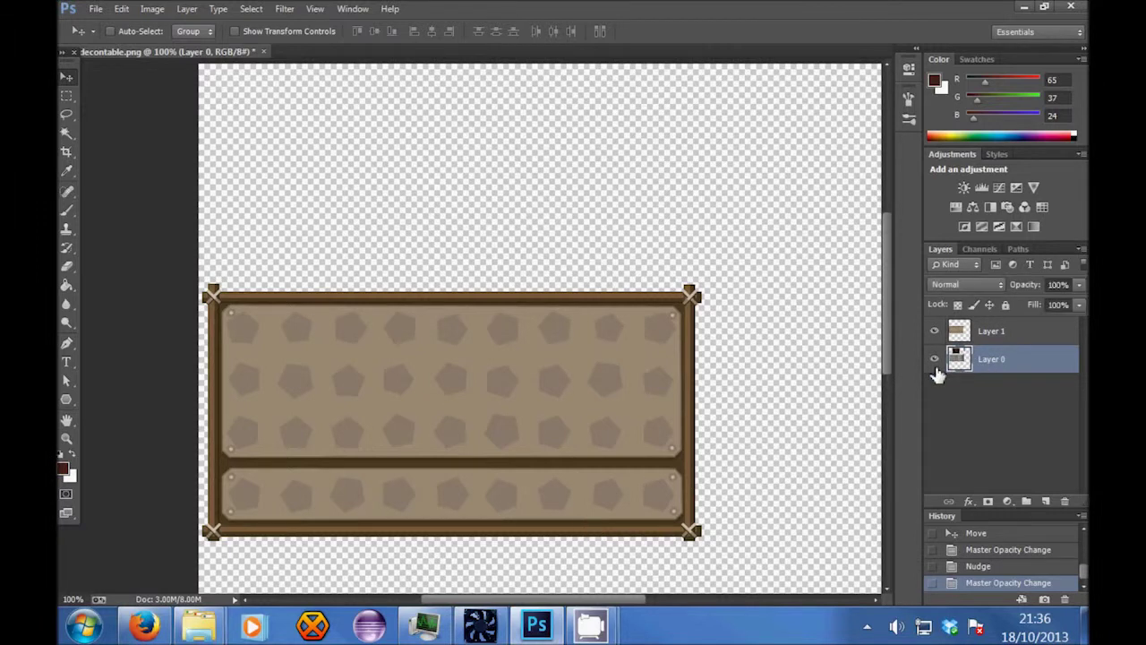
Step: Inspect the dark wooden panel above the inventory up close, toggling layer visibility to see which layer it belongs to
{"action": "scroll", "coordinate": [363, 170], "scroll_direction": "up", "scroll_amount": 4}
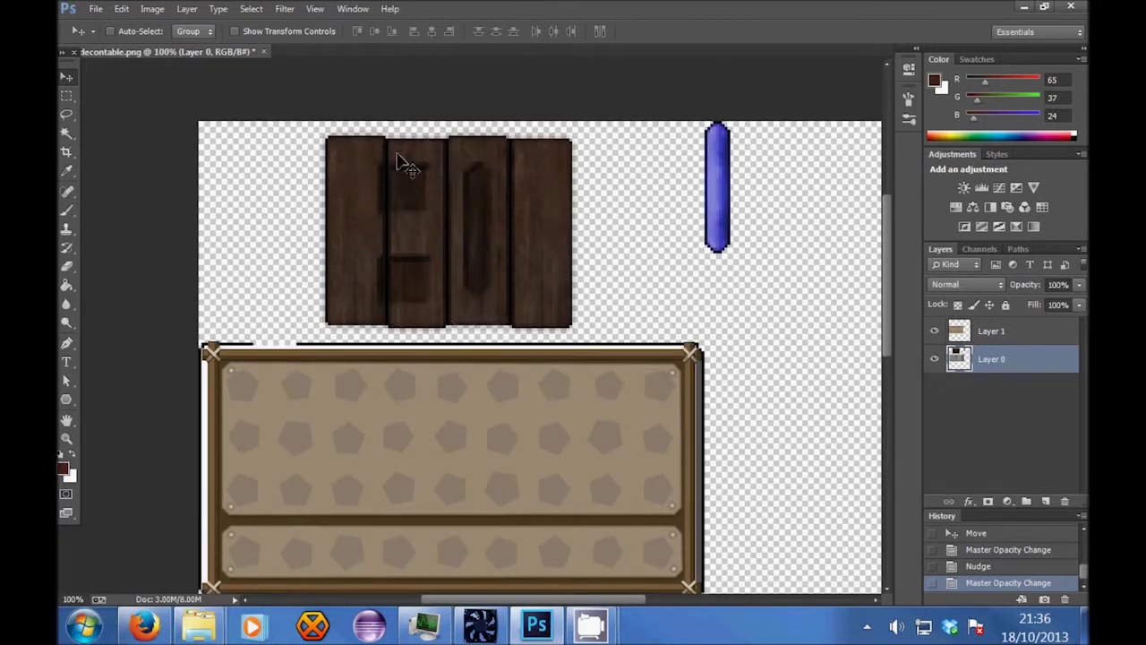
{"action": "scroll", "coordinate": [532, 366], "scroll_direction": "up", "scroll_amount": 1}
{"action": "key", "text": "ctrl+space"}
{"action": "left_click_drag", "start_coordinate": [377, 401], "coordinate": [402, 388]}
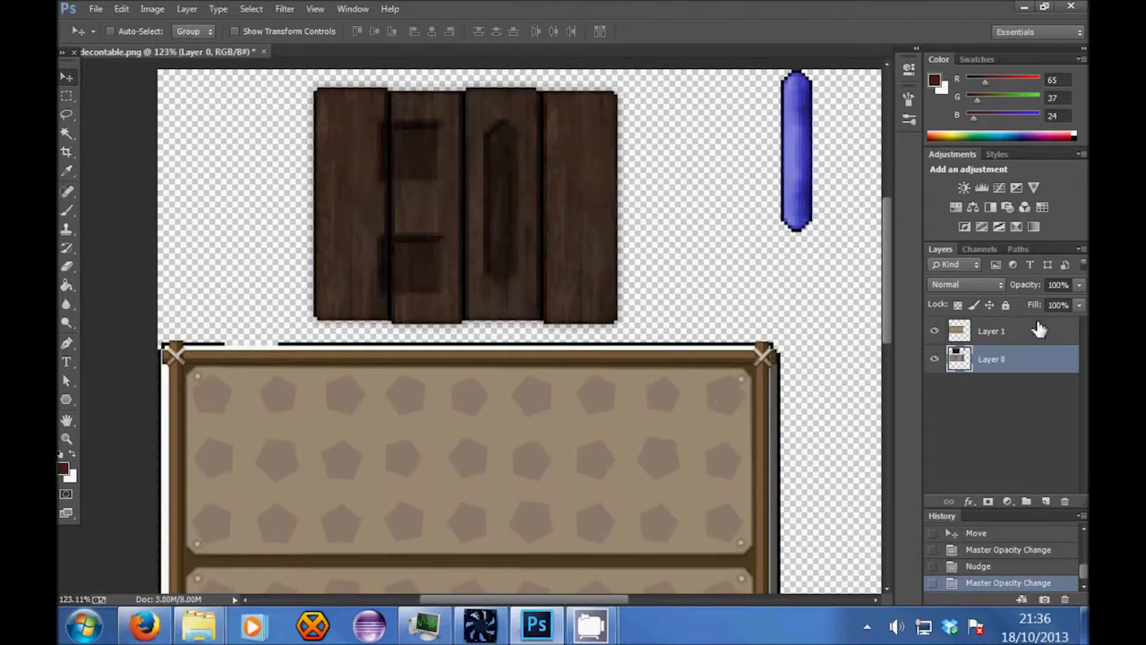
{"action": "left_click", "coordinate": [934, 356], "text": "alt"}
{"action": "left_click", "coordinate": [934, 359]}
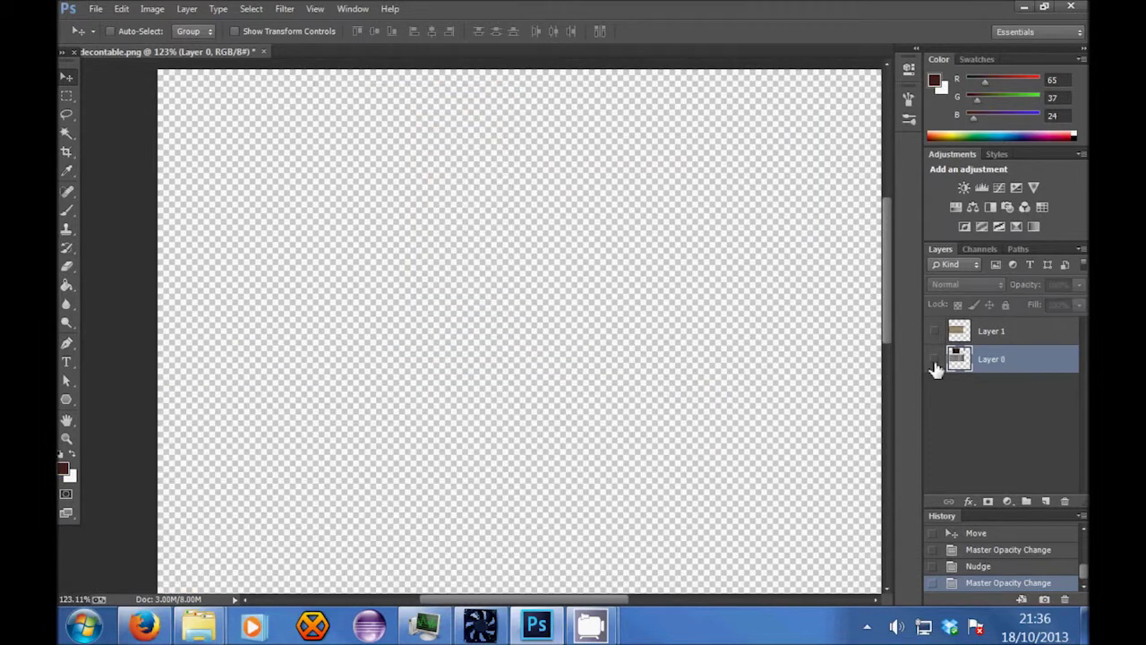
{"action": "left_click", "coordinate": [933, 359]}
{"action": "left_click", "coordinate": [933, 331]}
{"action": "scroll", "coordinate": [603, 259], "scroll_direction": "up", "scroll_amount": 1}
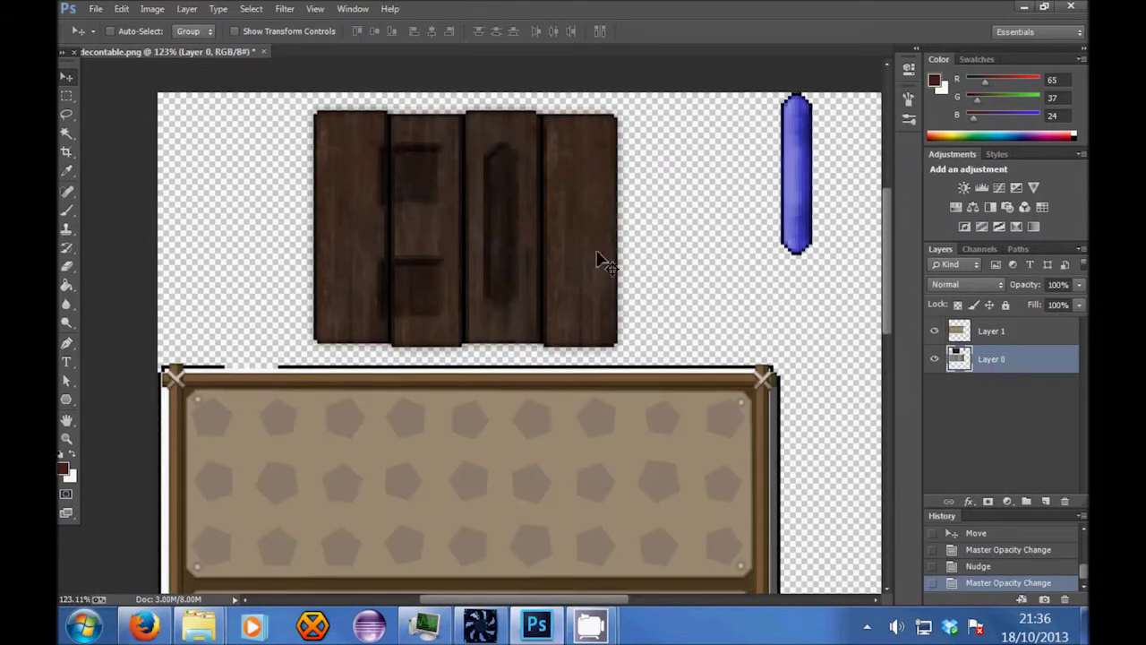
{"action": "key", "text": "ctrl+space"}
{"action": "left_click_drag", "start_coordinate": [409, 184], "coordinate": [448, 161]}
{"action": "left_click_drag", "start_coordinate": [653, 253], "coordinate": [650, 245]}
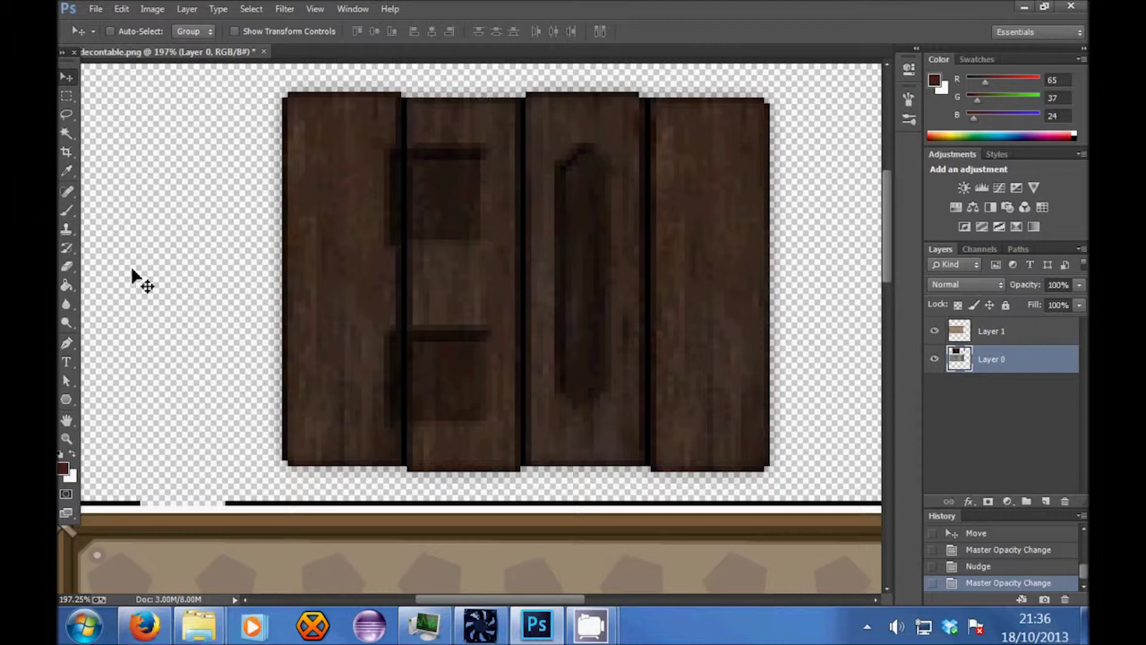
{"action": "left_click", "coordinate": [66, 344]}
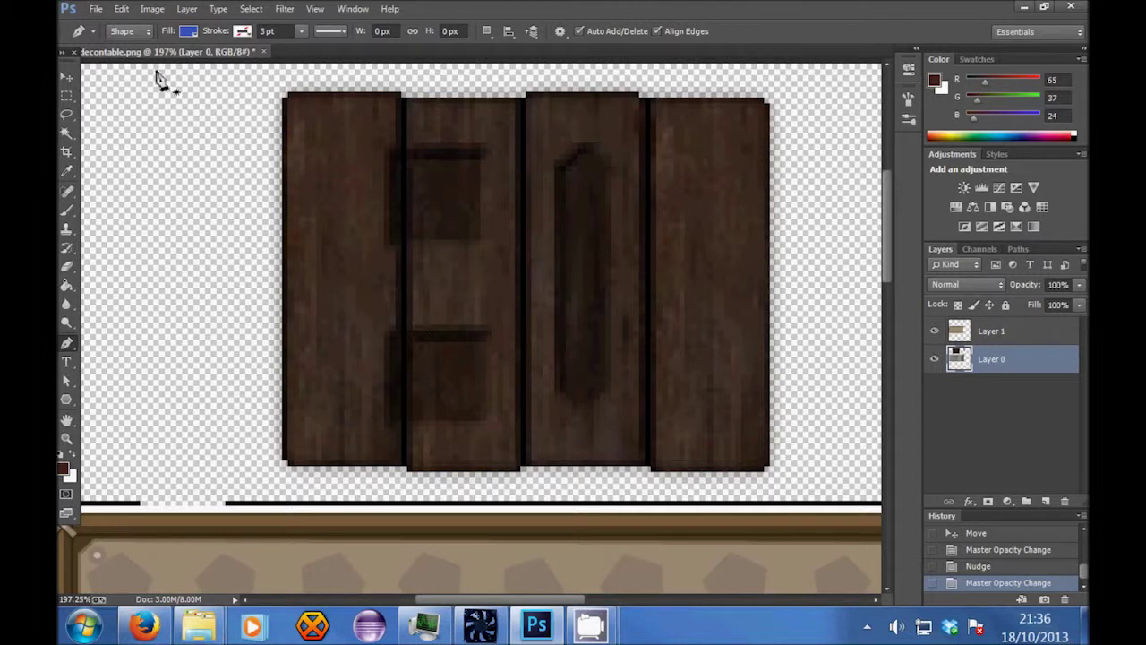
Step: Open GUIParts.png from the Odd's 'n' ends folder
{"action": "left_click", "coordinate": [96, 9]}
{"action": "left_click", "coordinate": [126, 46]}
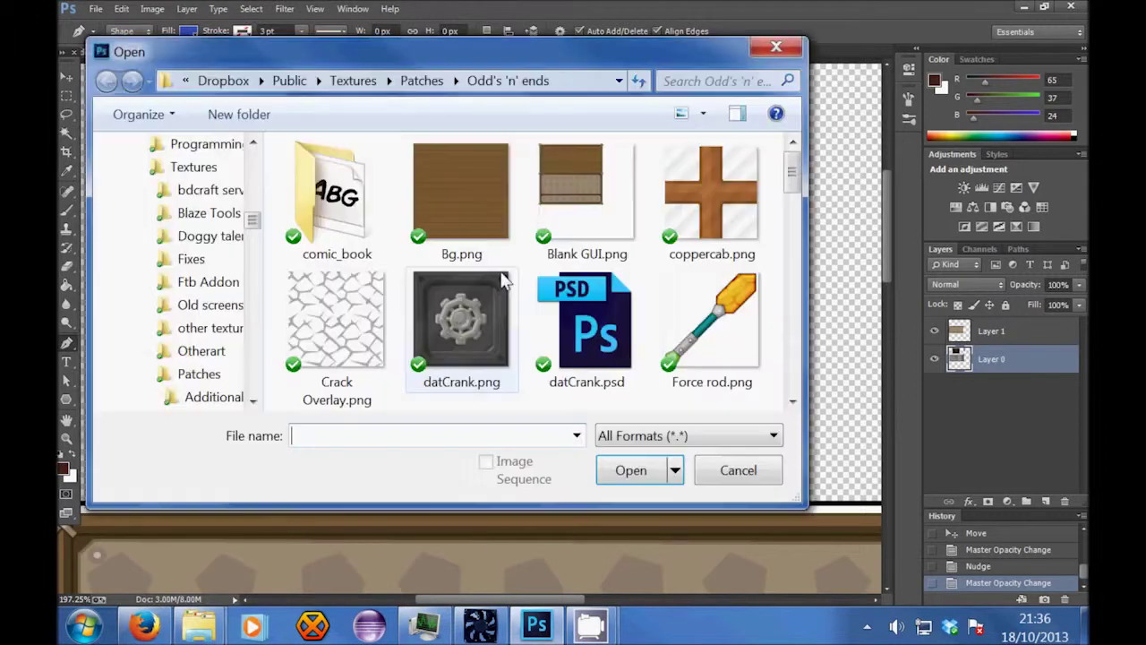
{"action": "left_click_drag", "start_coordinate": [792, 170], "coordinate": [792, 280]}
{"action": "double_click", "coordinate": [392, 246]}
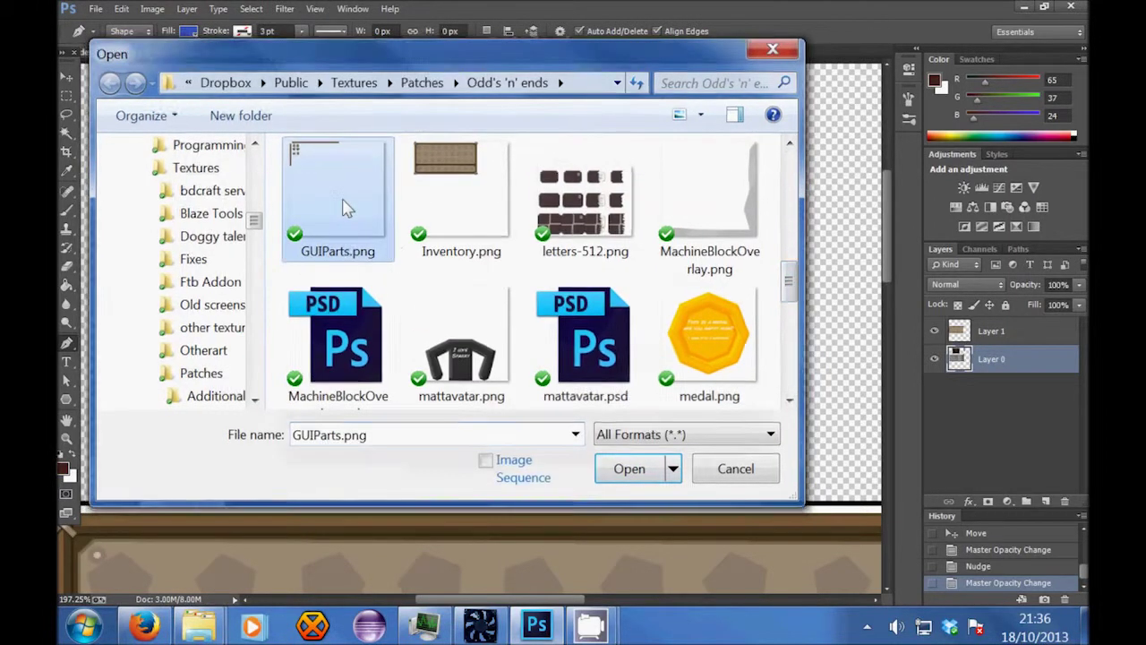
Step: Examine the brown border strips and the rope-bound corner pieces in GUIParts.png
{"action": "key", "text": "z"}
{"action": "left_click_drag", "start_coordinate": [213, 83], "coordinate": [392, 199]}
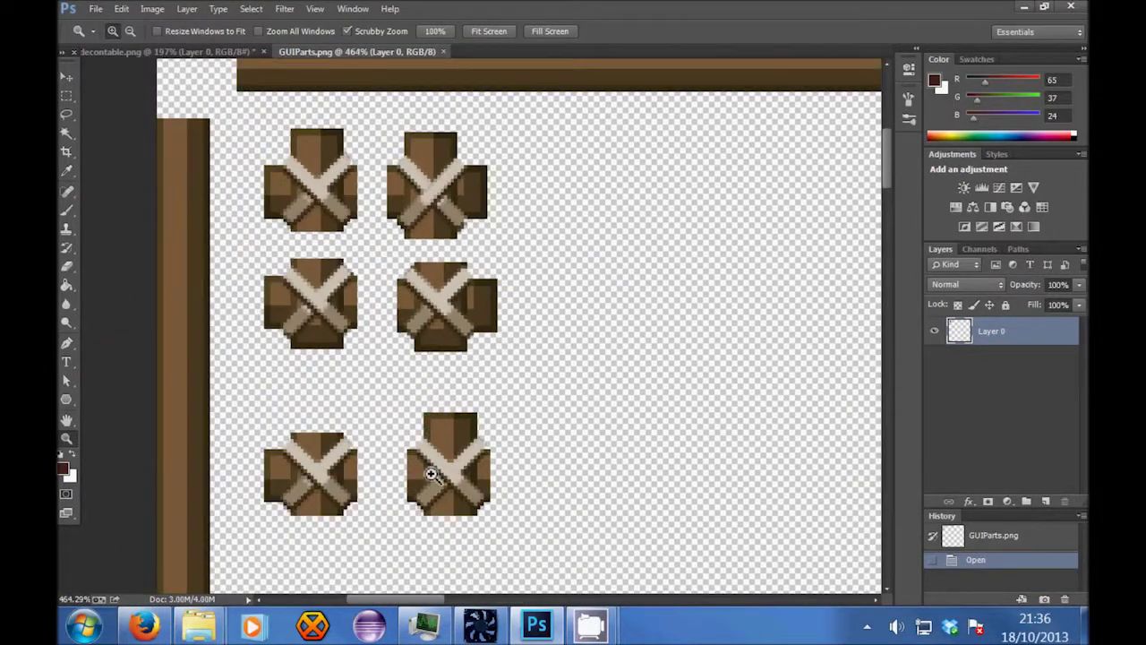
{"action": "left_click_drag", "start_coordinate": [430, 468], "coordinate": [430, 393]}
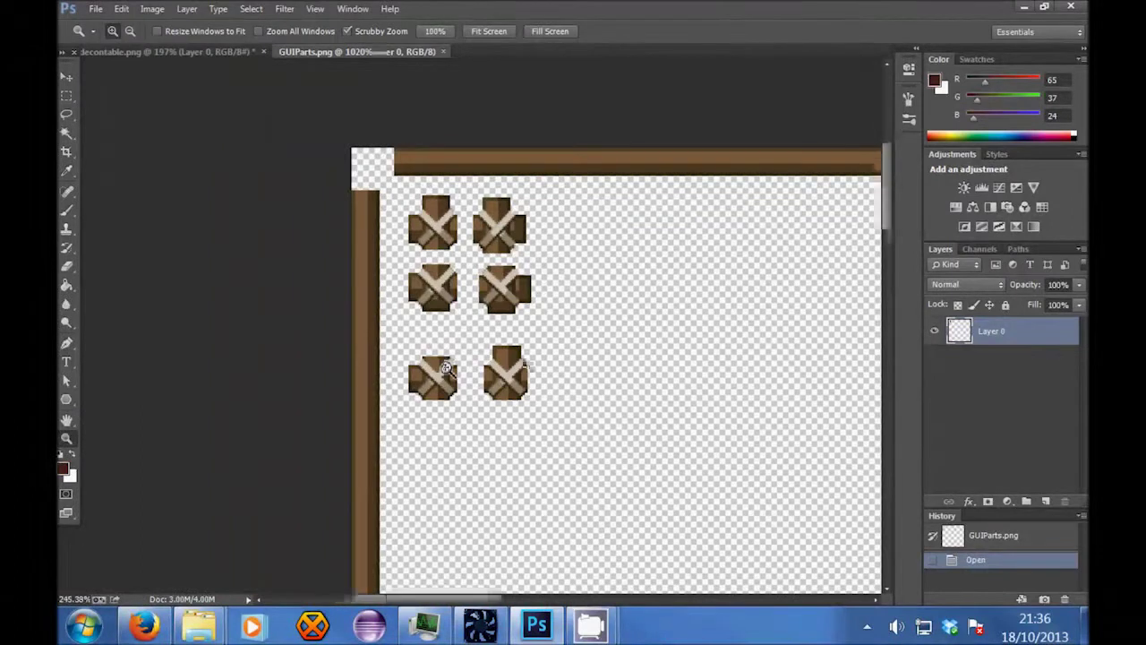
{"action": "left_click_drag", "start_coordinate": [415, 177], "coordinate": [386, 191]}
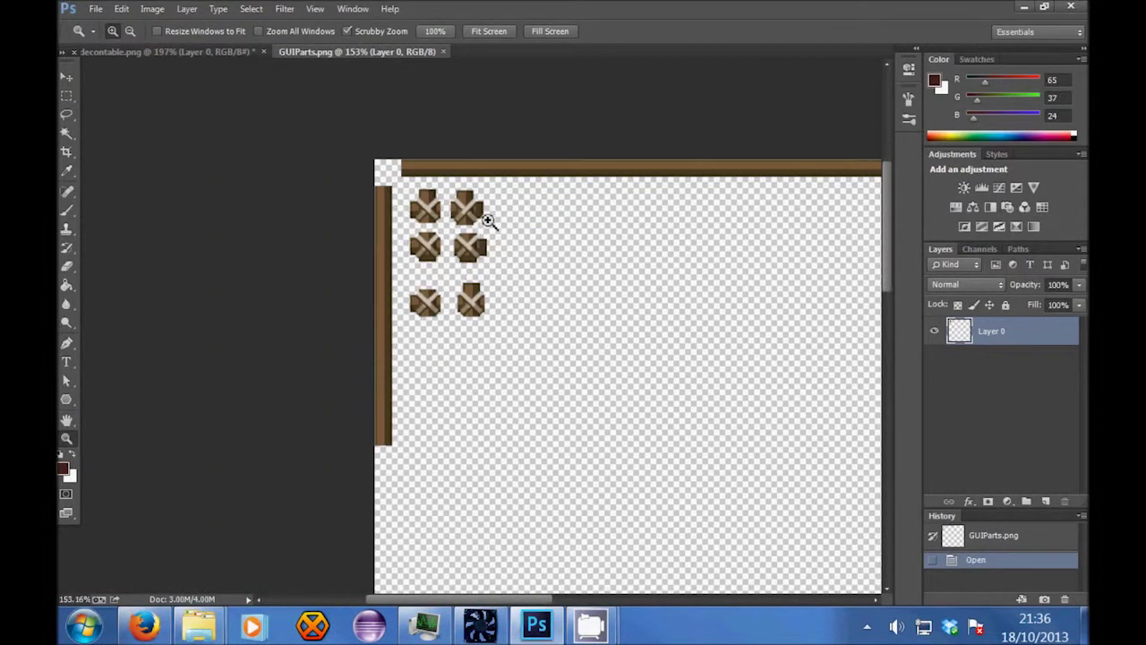
{"action": "left_click_drag", "start_coordinate": [573, 210], "coordinate": [524, 207]}
{"action": "left_click_drag", "start_coordinate": [301, 93], "coordinate": [347, 88]}
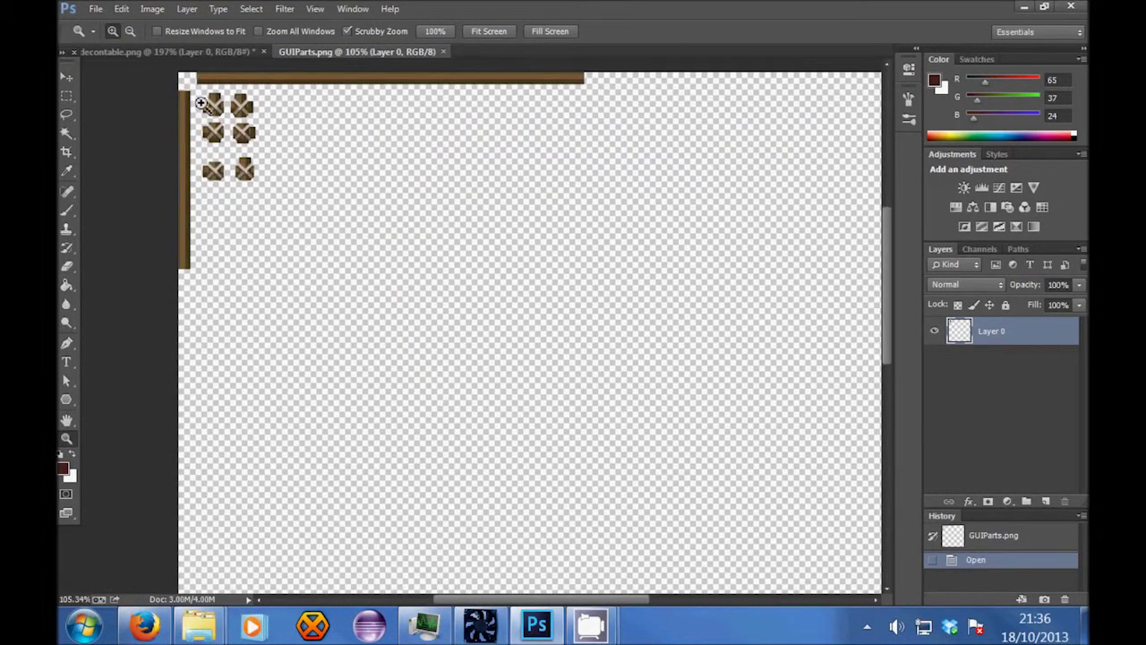
{"action": "left_click_drag", "start_coordinate": [203, 103], "coordinate": [206, 108]}
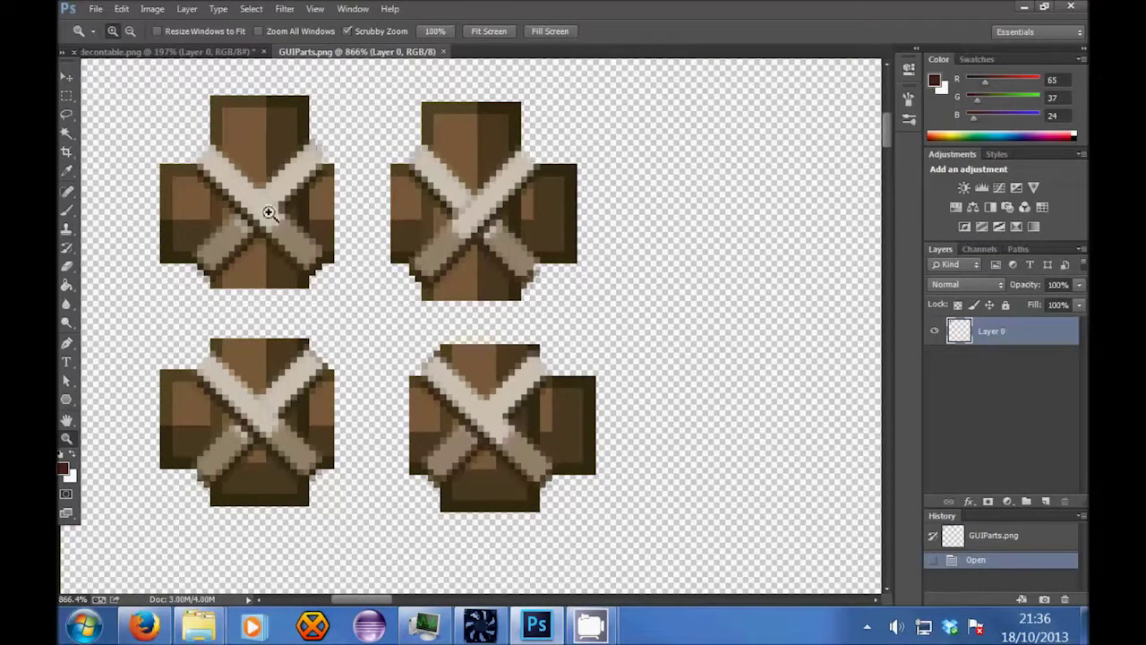
{"action": "left_click_drag", "start_coordinate": [269, 213], "coordinate": [285, 239]}
Step: Select the whole horizontal brown border strip in GUIParts.png and copy it
{"action": "key", "text": "m"}
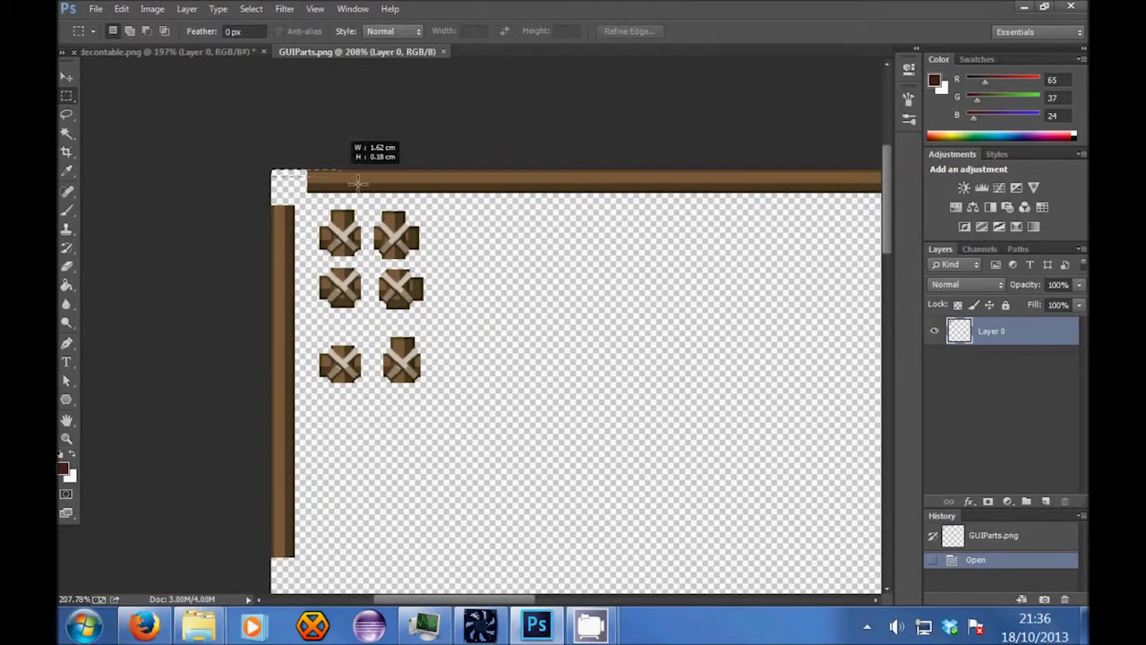
{"action": "left_click_drag", "start_coordinate": [596, 191], "coordinate": [741, 192]}
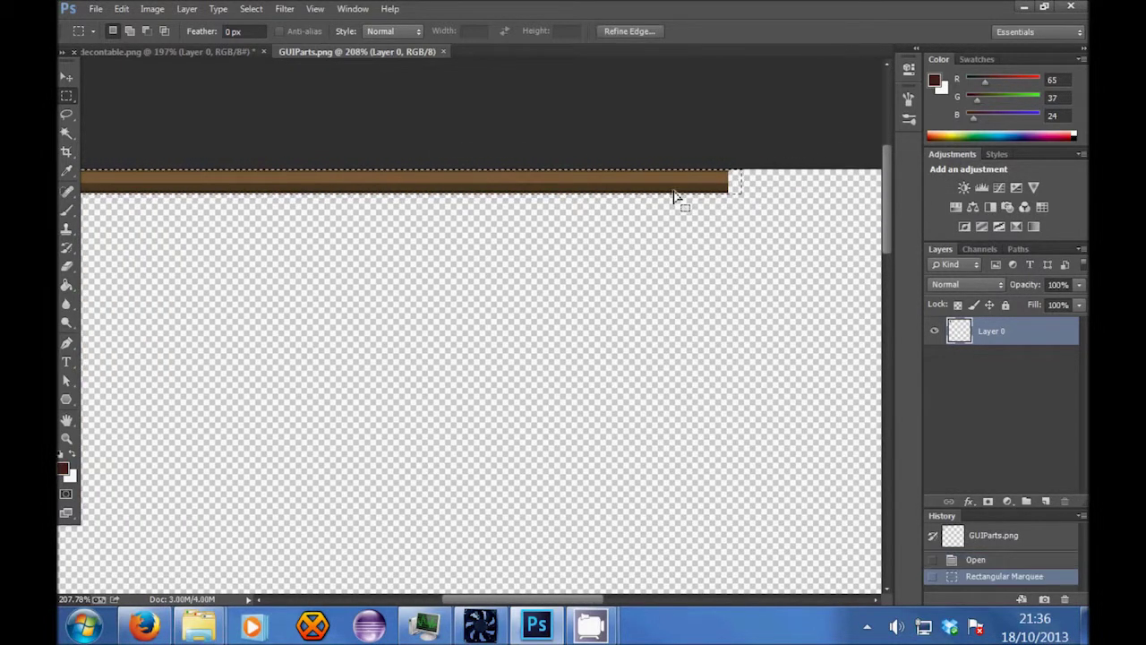
{"action": "right_click", "coordinate": [185, 185]}
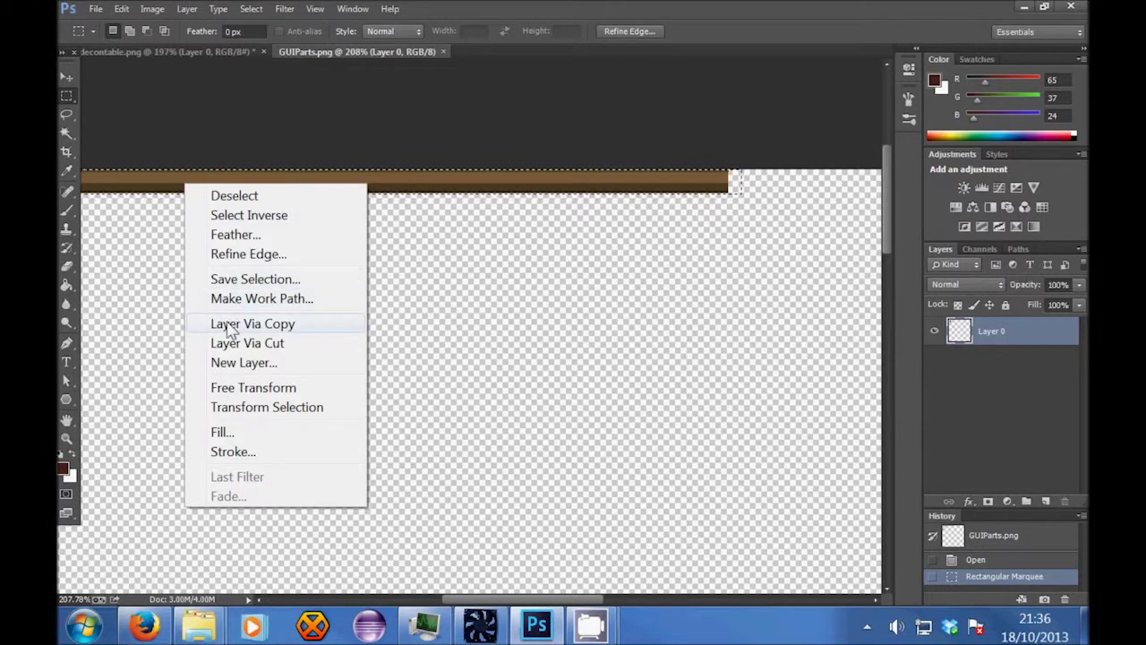
{"action": "left_click", "coordinate": [131, 7]}
{"action": "left_click", "coordinate": [124, 9]}
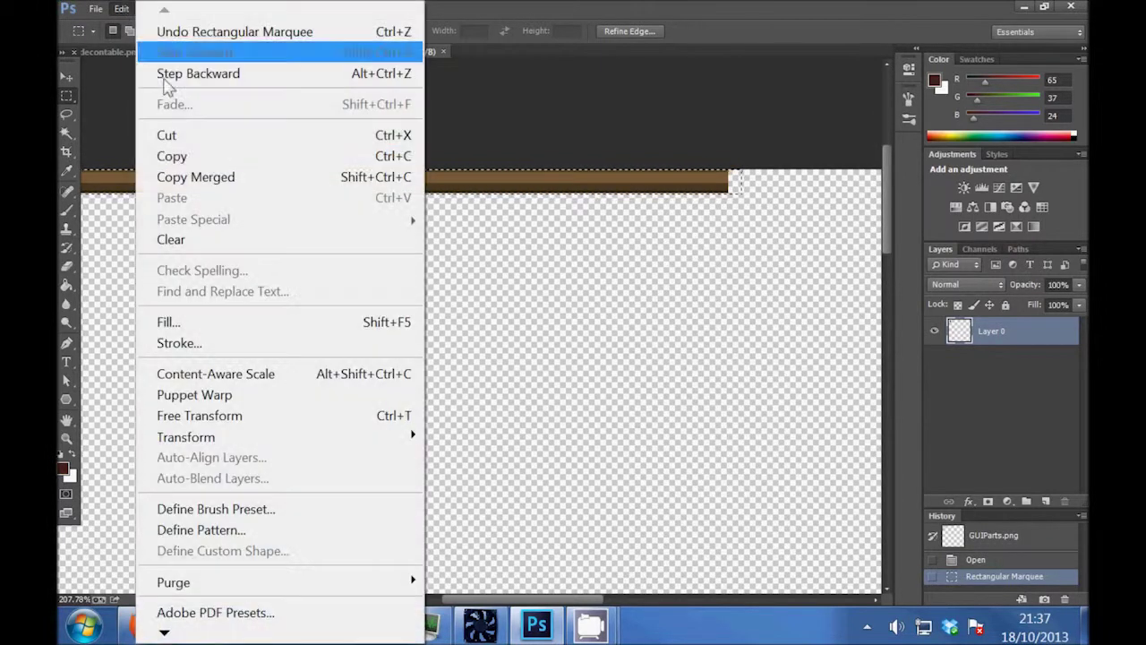
{"action": "left_click", "coordinate": [167, 156]}
Step: Paste the horizontal strip twice into gui_decontable.png, placing one along the wooden panel's top edge and one along its bottom edge
{"action": "left_click", "coordinate": [168, 51]}
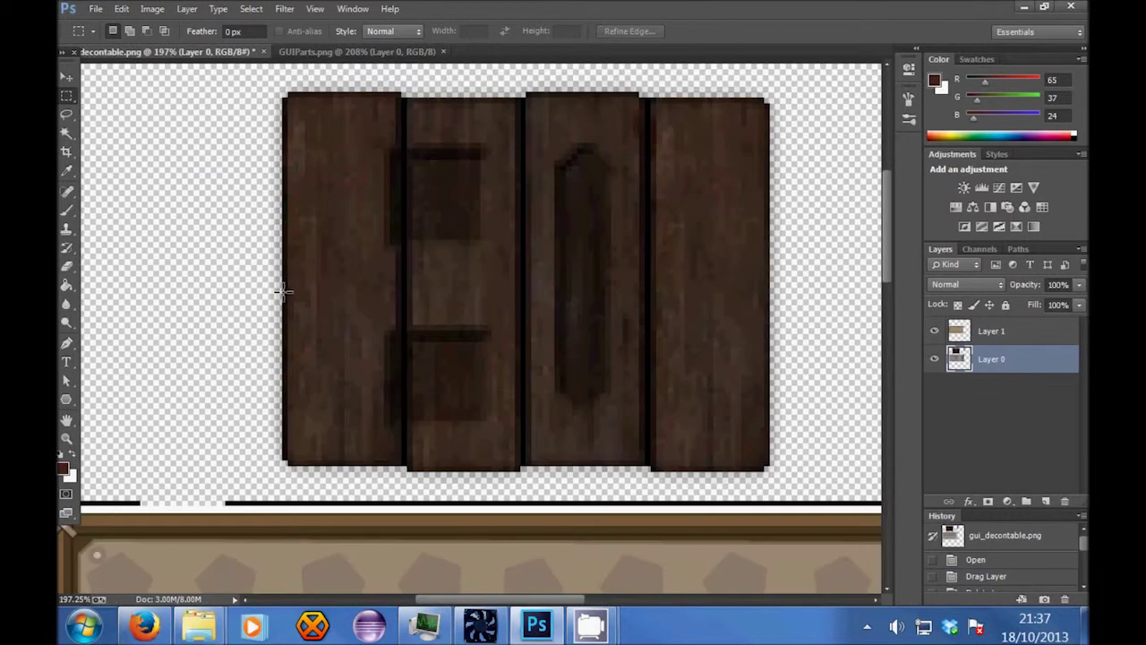
{"action": "scroll", "coordinate": [195, 542], "scroll_direction": "down", "scroll_amount": 2}
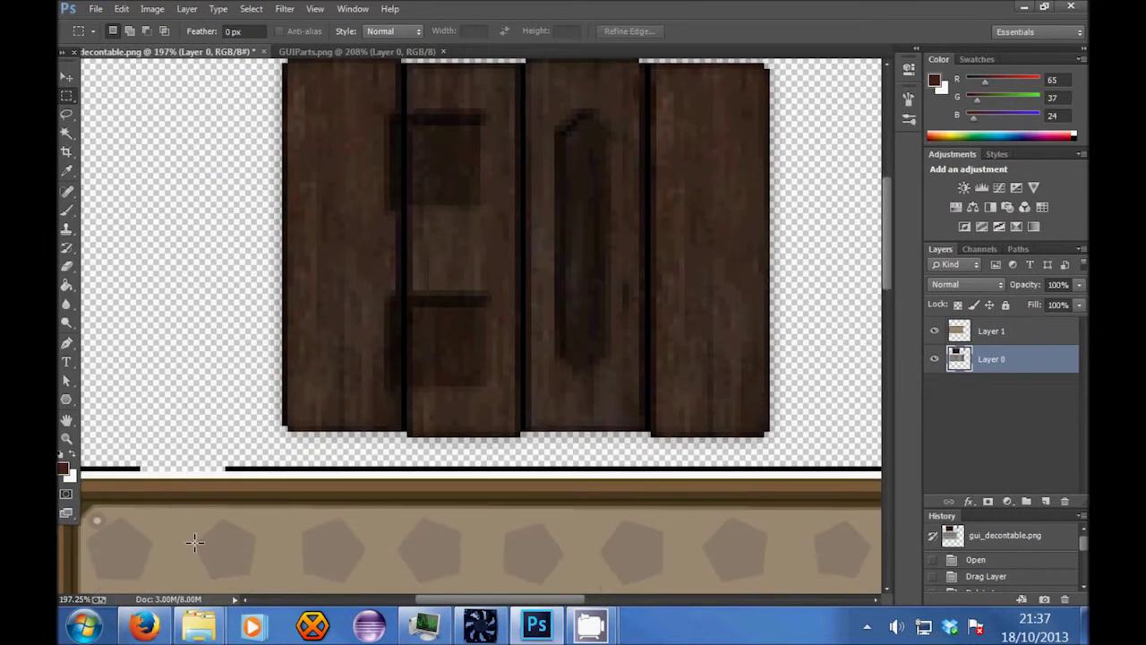
{"action": "scroll", "coordinate": [484, 104], "scroll_direction": "up", "scroll_amount": 3}
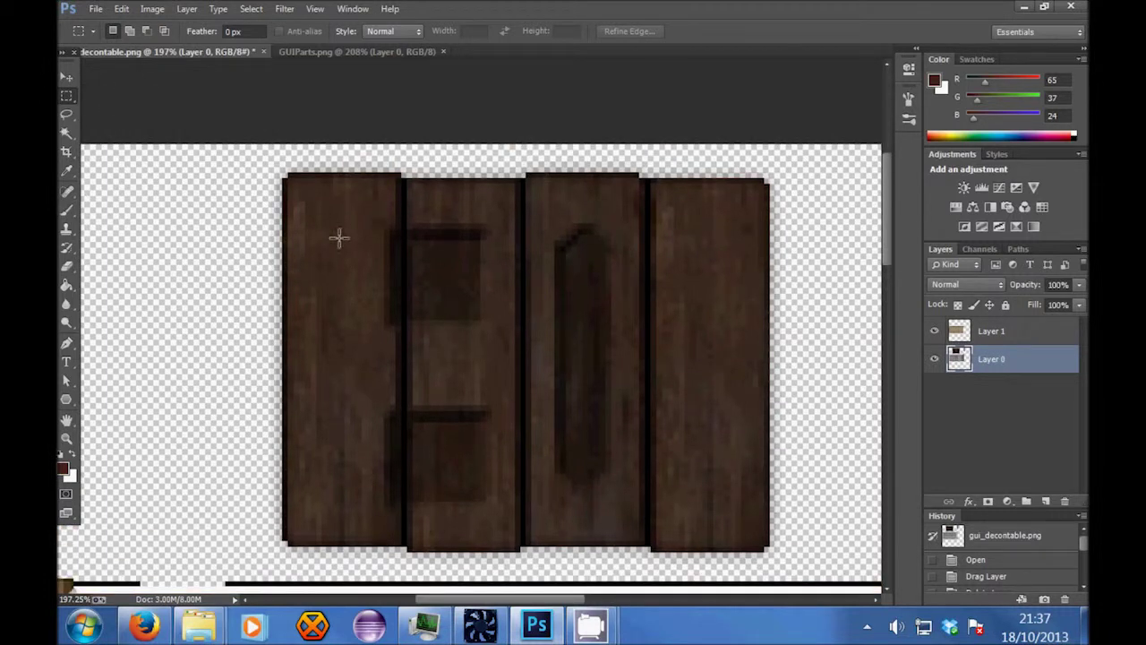
{"action": "key", "text": "ctrl+v"}
{"action": "left_click", "coordinate": [66, 78]}
{"action": "left_click_drag", "start_coordinate": [371, 363], "coordinate": [550, 205]}
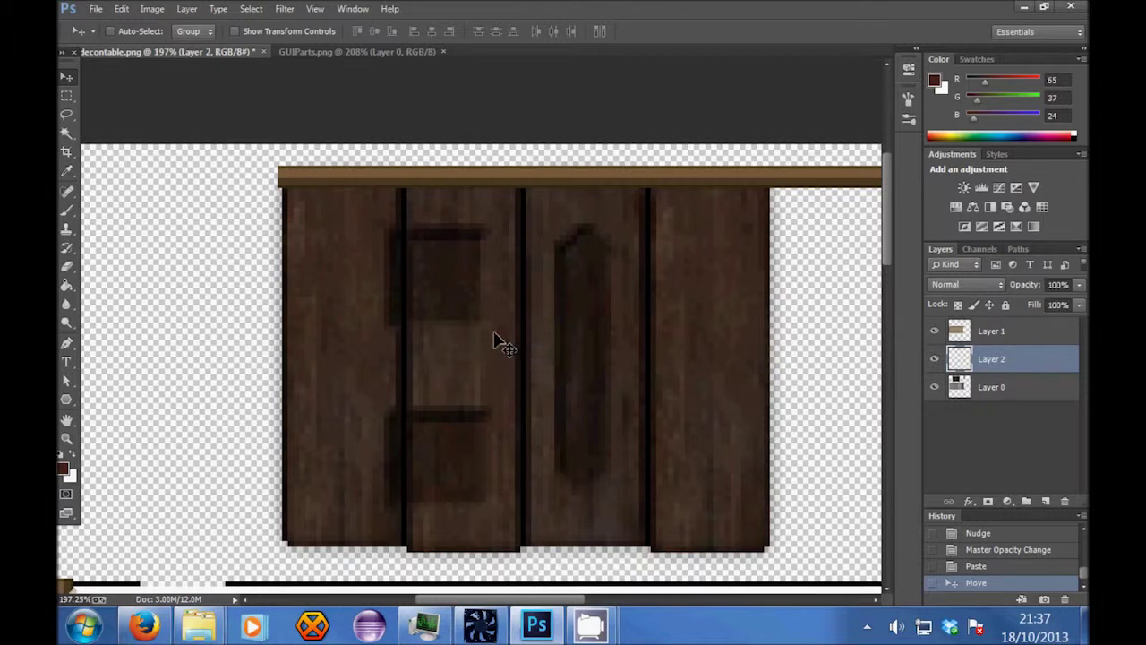
{"action": "key", "text": "ctrl+v"}
{"action": "left_click_drag", "start_coordinate": [305, 334], "coordinate": [480, 553]}
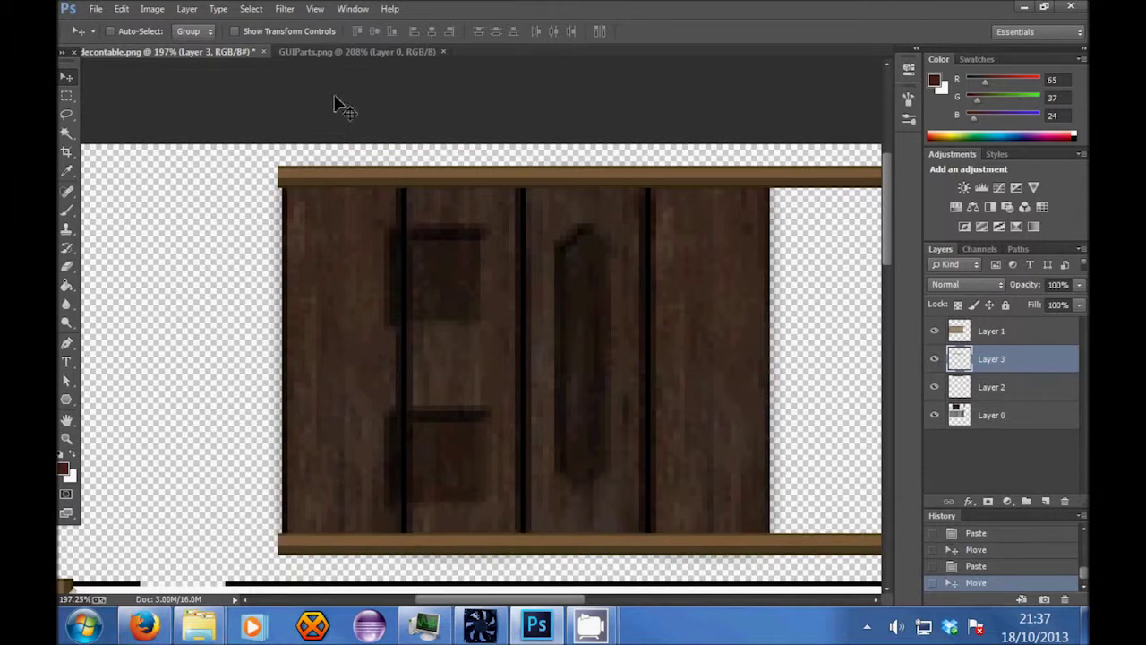
Step: Select the vertical brown border strip in GUIParts.png and copy it
{"action": "left_click", "coordinate": [331, 50]}
{"action": "left_click", "coordinate": [65, 97]}
{"action": "key", "text": "z"}
{"action": "left_click_drag", "start_coordinate": [371, 296], "coordinate": [286, 294]}
{"action": "left_click_drag", "start_coordinate": [197, 77], "coordinate": [236, 79]}
{"action": "scroll", "coordinate": [179, 108], "scroll_direction": "up", "scroll_amount": 3}
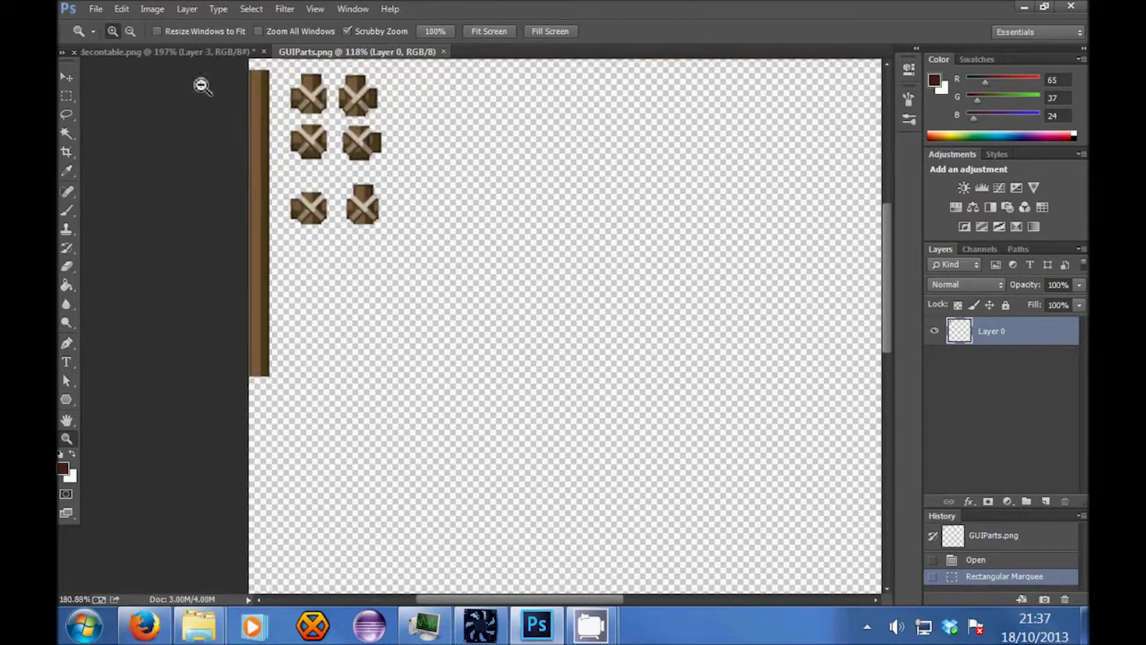
{"action": "key", "text": "m"}
{"action": "left_click_drag", "start_coordinate": [257, 117], "coordinate": [279, 472]}
{"action": "left_click", "coordinate": [121, 8]}
{"action": "left_click", "coordinate": [168, 157]}
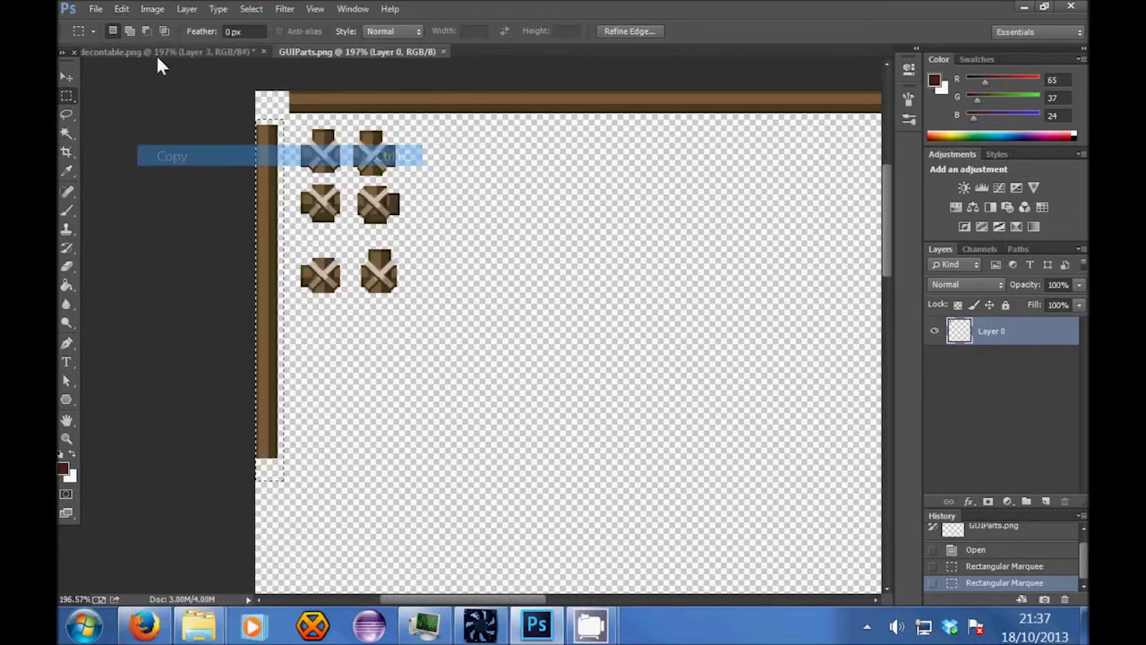
Step: Paste the vertical strip into gui_decontable.png and align it with the wooden panel's left edge, flush with the top strip
{"action": "left_click", "coordinate": [156, 52]}
{"action": "key", "text": "ctrl+v"}
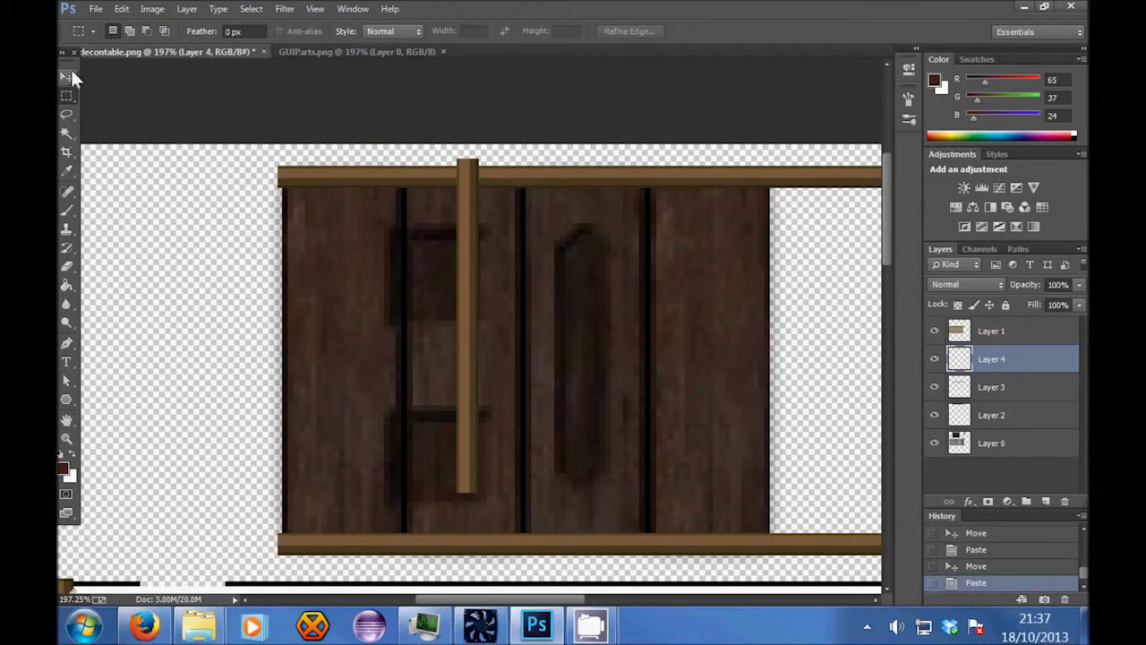
{"action": "left_click", "coordinate": [72, 78]}
{"action": "left_click_drag", "start_coordinate": [536, 304], "coordinate": [350, 300]}
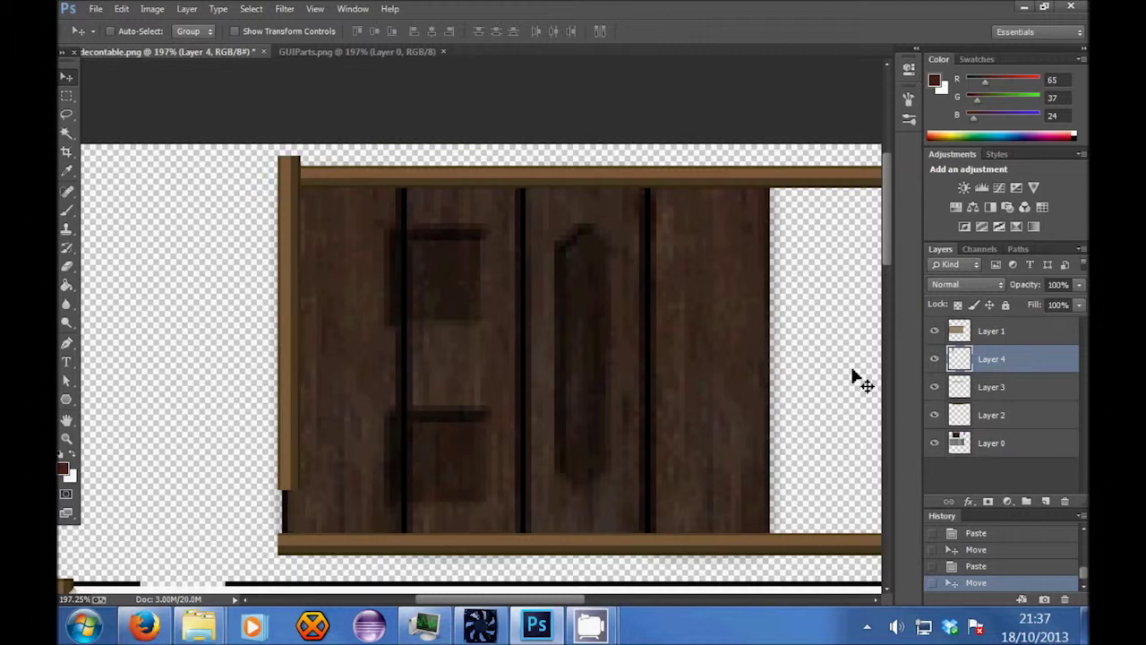
{"action": "left_click_drag", "start_coordinate": [325, 239], "coordinate": [325, 249]}
Step: Duplicate the vertical strip's layer and move the copy down so the left border reaches the bottom strip
{"action": "right_click", "coordinate": [1012, 360]}
{"action": "left_click", "coordinate": [762, 159]}
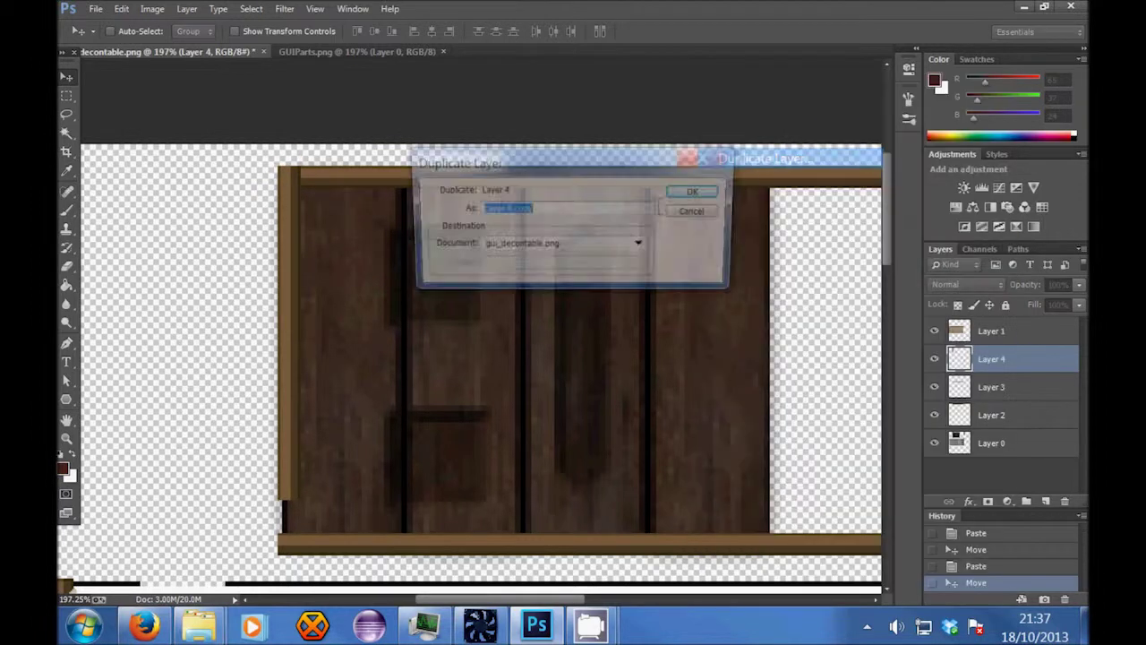
{"action": "key", "text": "Return"}
{"action": "left_click_drag", "start_coordinate": [430, 301], "coordinate": [430, 353]}
Step: Merge the vertical strip's layer and its copy into one layer
{"action": "left_click", "coordinate": [1000, 390], "text": "shift"}
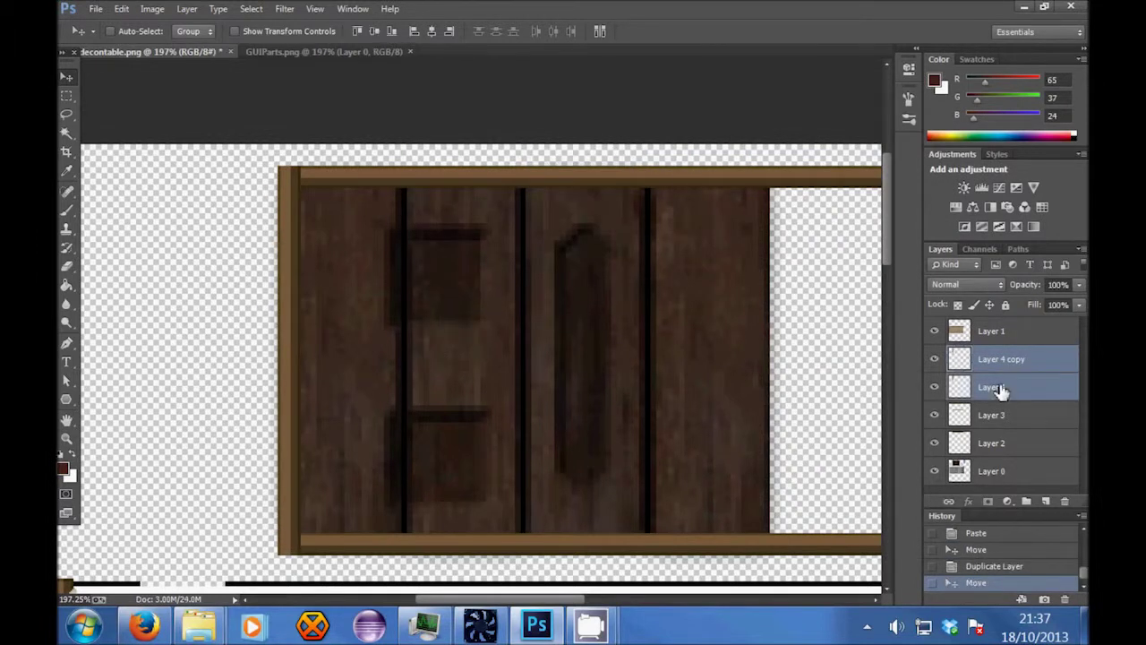
{"action": "right_click", "coordinate": [1000, 389]}
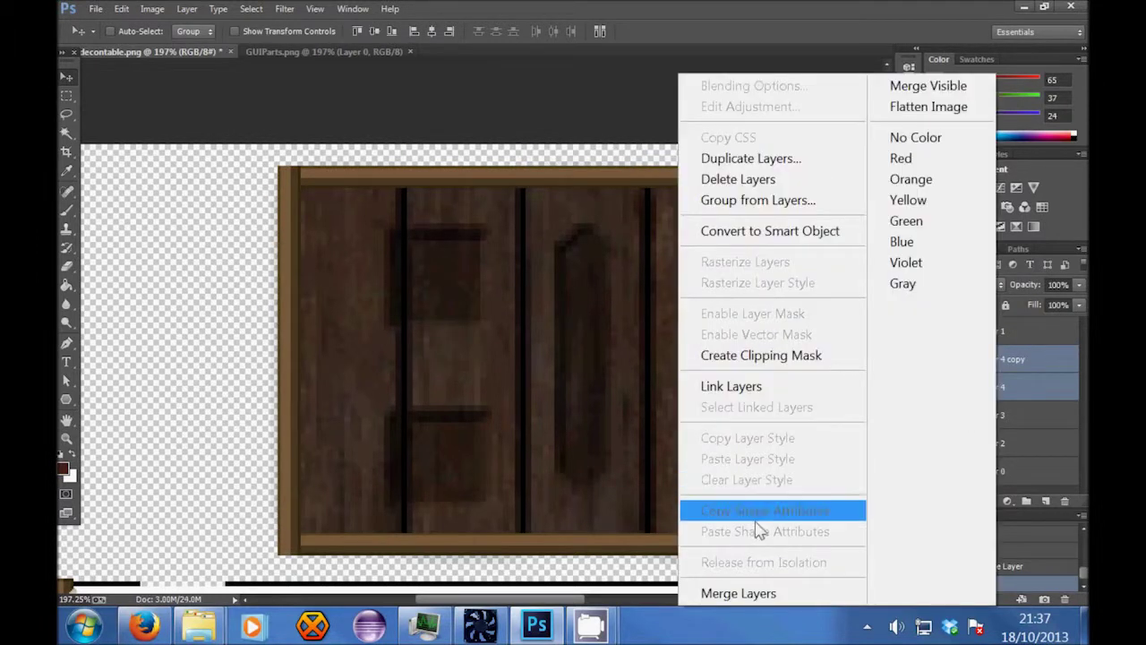
{"action": "left_click", "coordinate": [721, 589]}
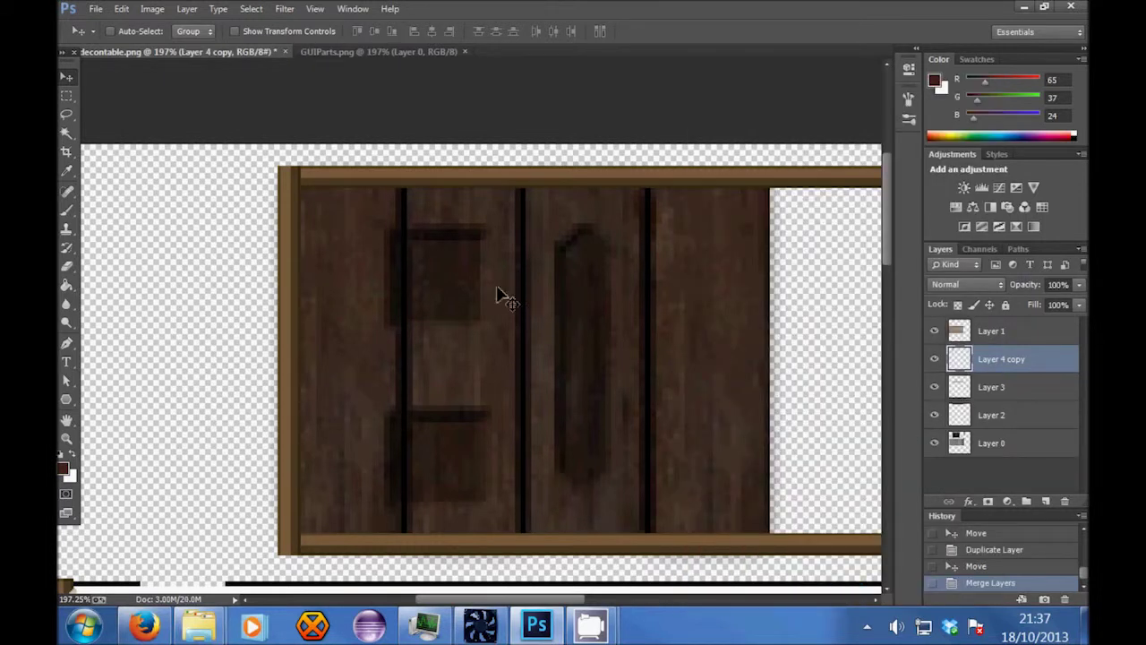
{"action": "key", "text": "ctrl+v"}
{"action": "left_click_drag", "start_coordinate": [473, 295], "coordinate": [794, 299]}
{"action": "key", "text": "Delete"}
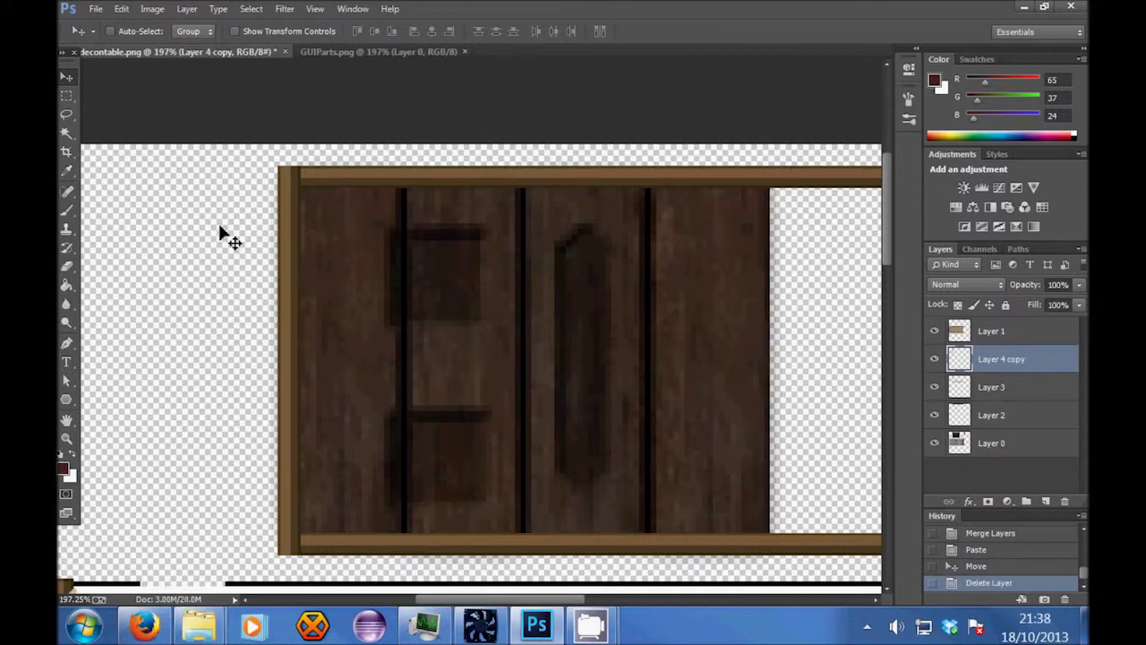
Step: Duplicate the left border strip's layer as Layer 4 copy 2 and move the copy to the wooden panel's right edge
{"action": "left_click", "coordinate": [68, 94]}
{"action": "right_click", "coordinate": [303, 298]}
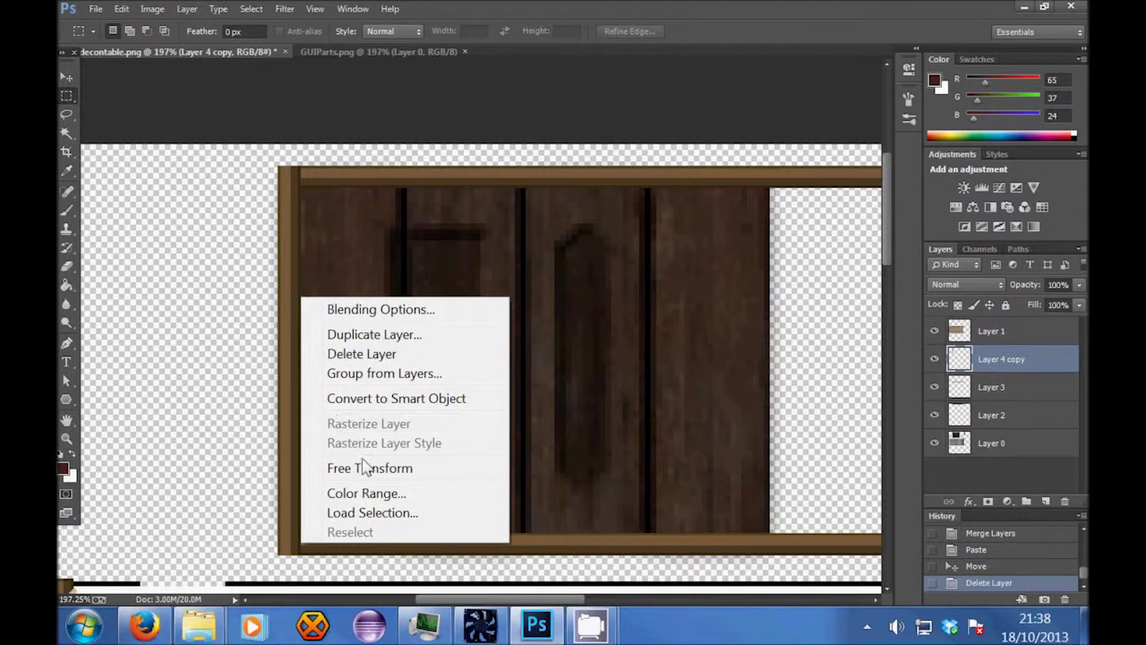
{"action": "left_click", "coordinate": [282, 340]}
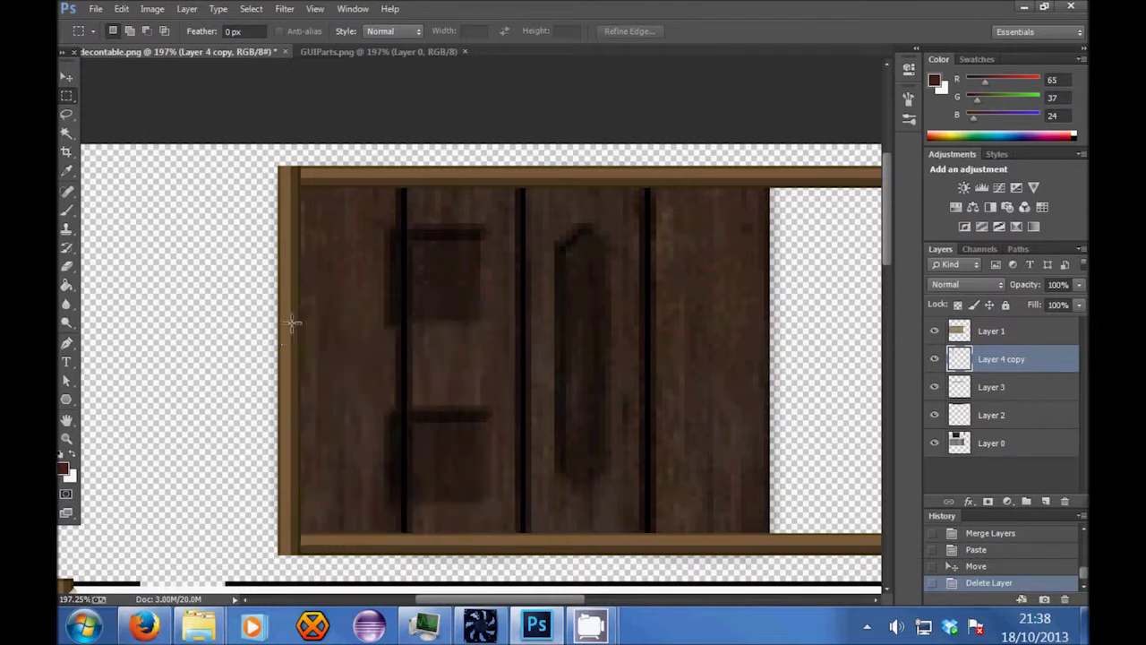
{"action": "right_click", "coordinate": [1010, 371]}
{"action": "left_click", "coordinate": [774, 161]}
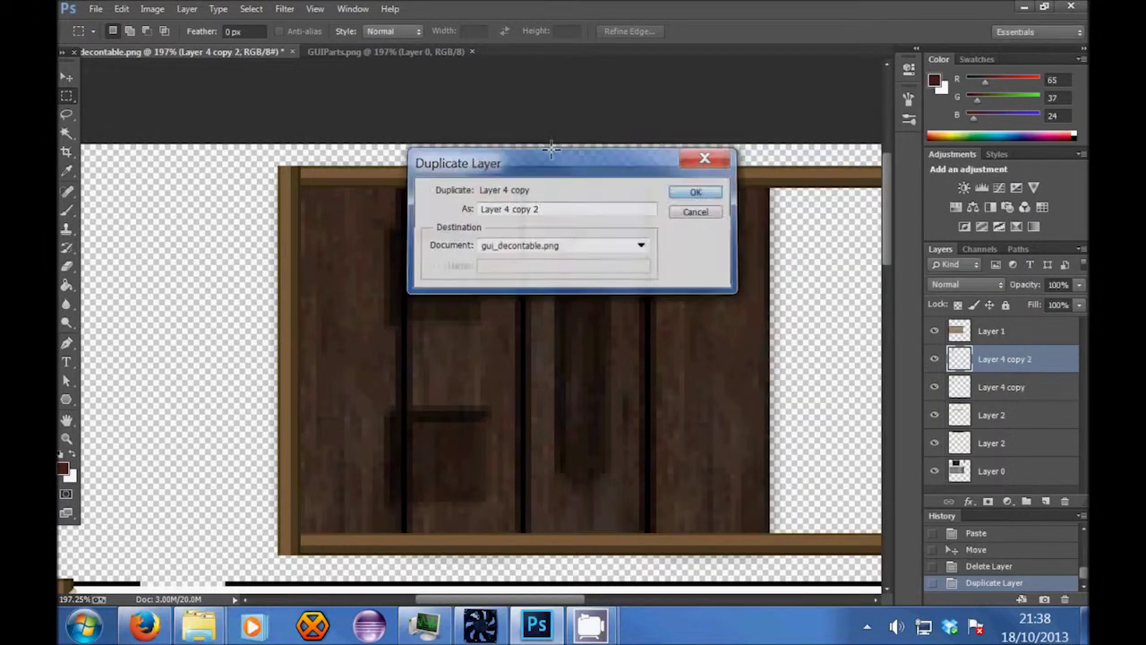
{"action": "key", "text": "v"}
{"action": "left_click_drag", "start_coordinate": [294, 229], "coordinate": [734, 252]}
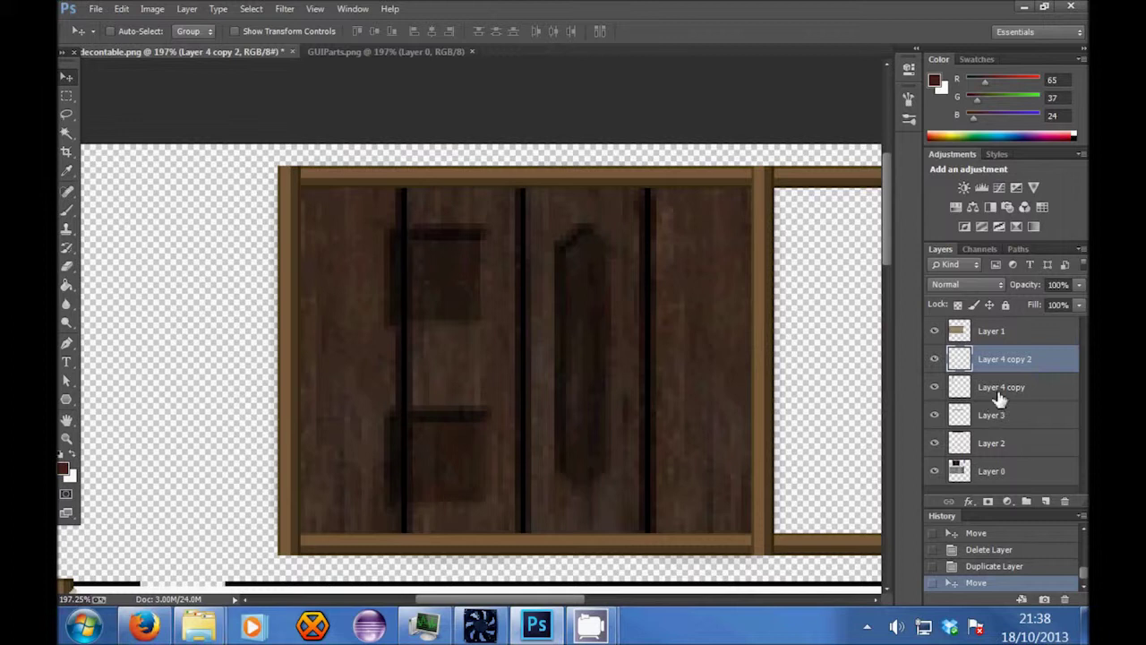
Step: Merge the four border layers, from Layer 4 copy 2 down to Layer 2, into a single layer
{"action": "left_click", "coordinate": [994, 444], "text": "shift"}
{"action": "right_click", "coordinate": [992, 443]}
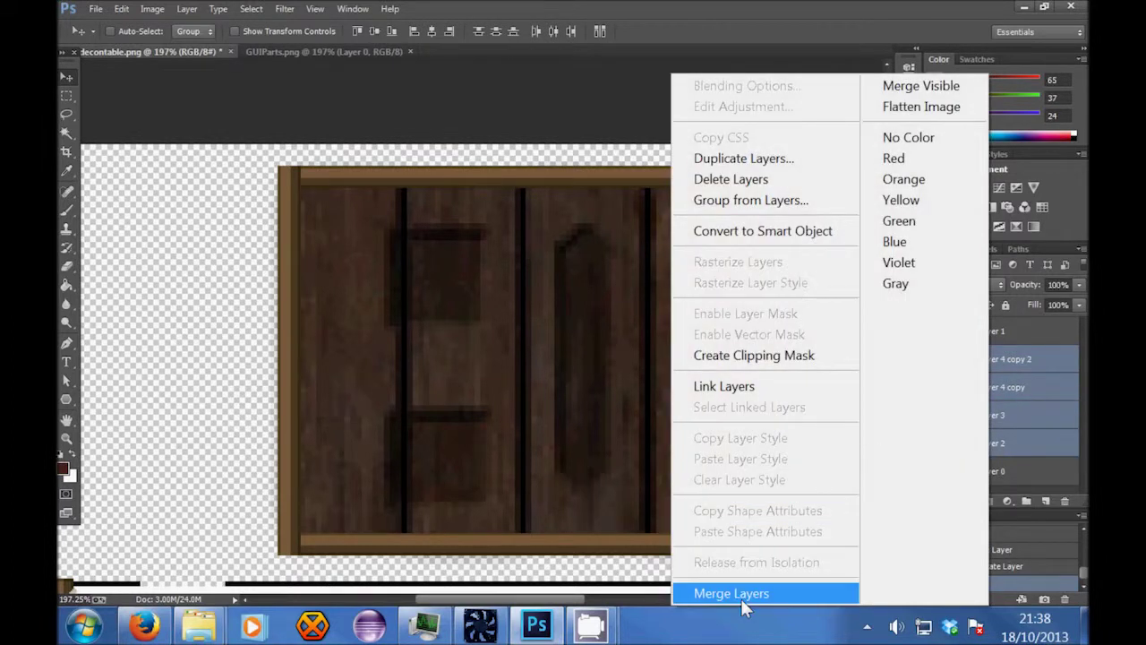
{"action": "left_click", "coordinate": [1028, 423]}
{"action": "left_click", "coordinate": [1032, 358]}
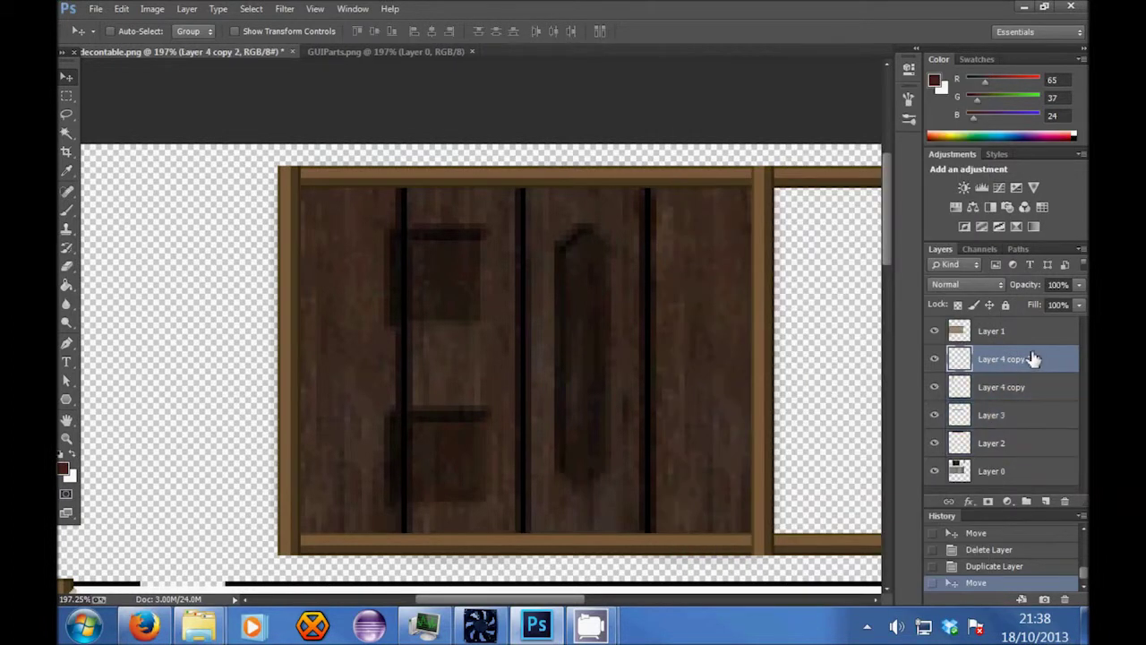
{"action": "left_click", "coordinate": [994, 445], "text": "shift"}
{"action": "right_click", "coordinate": [994, 445]}
{"action": "left_click", "coordinate": [740, 591]}
Step: Select the horizontal strip ends protruding beyond the right border, delete them and clear the selection
{"action": "key", "text": "z"}
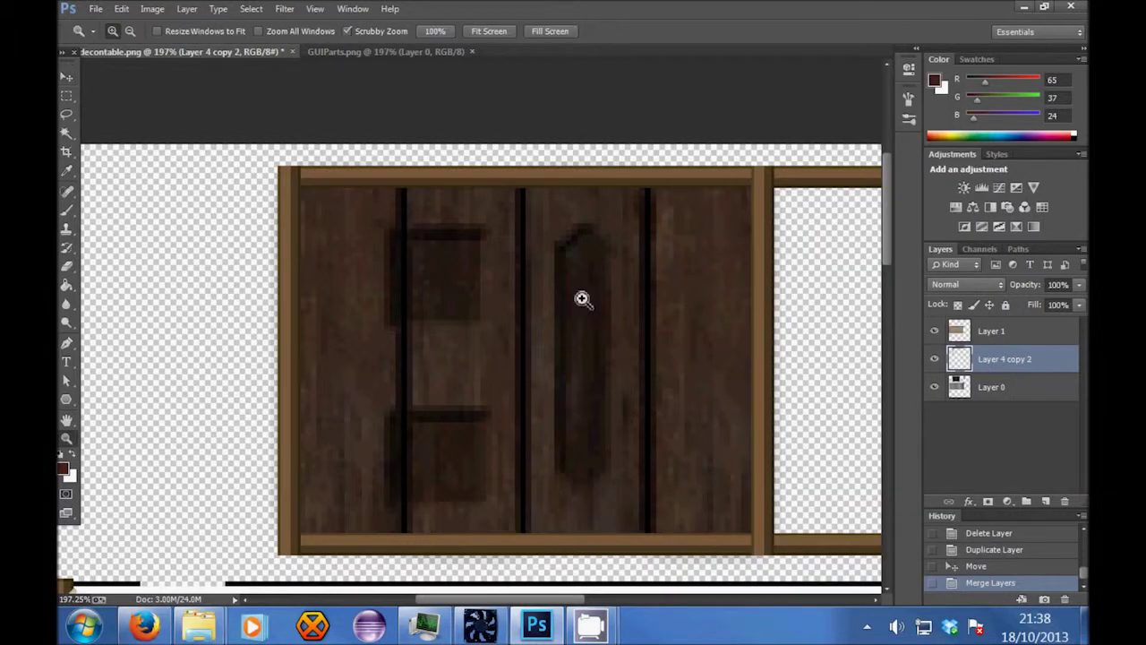
{"action": "left_click_drag", "start_coordinate": [581, 298], "coordinate": [528, 309]}
{"action": "left_click", "coordinate": [887, 339]}
{"action": "key", "text": "v"}
{"action": "scroll", "coordinate": [789, 274], "scroll_direction": "up", "scroll_amount": 3}
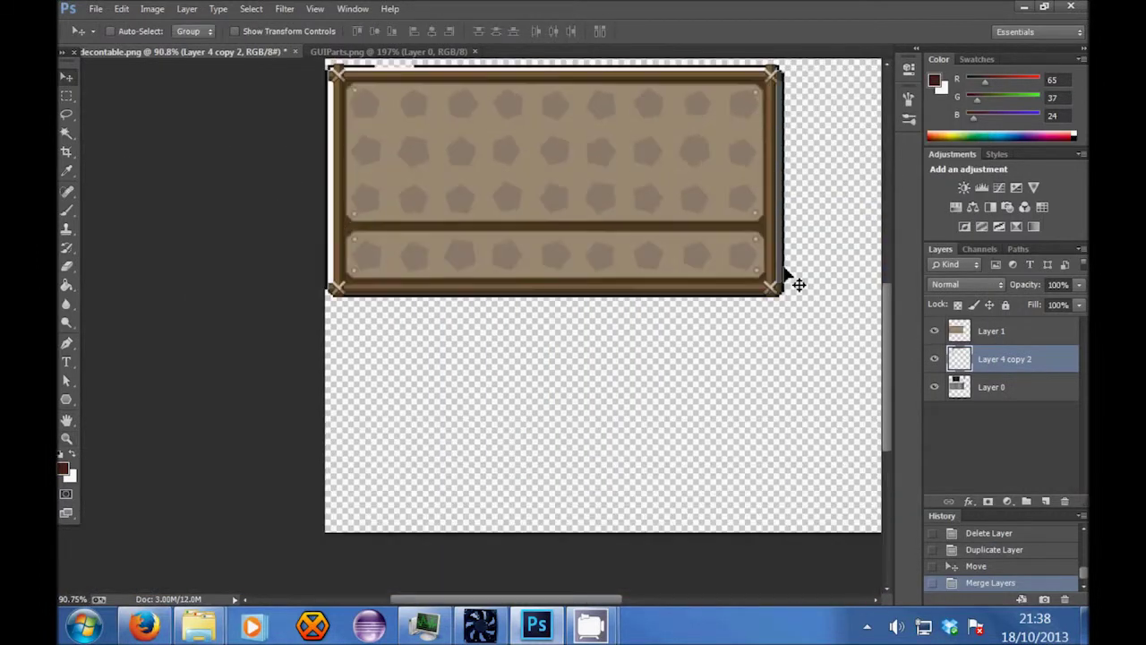
{"action": "scroll", "coordinate": [790, 274], "scroll_direction": "up", "scroll_amount": 8}
{"action": "key", "text": "z"}
{"action": "left_click_drag", "start_coordinate": [796, 118], "coordinate": [886, 118]}
{"action": "key", "text": "m"}
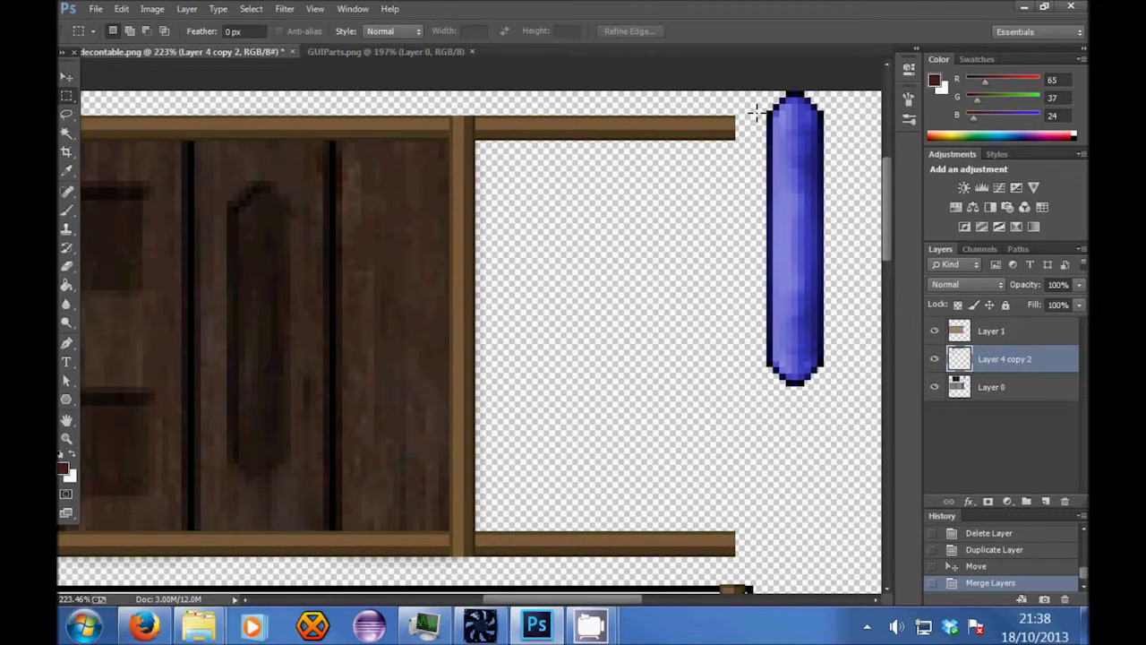
{"action": "left_click_drag", "start_coordinate": [753, 104], "coordinate": [473, 530]}
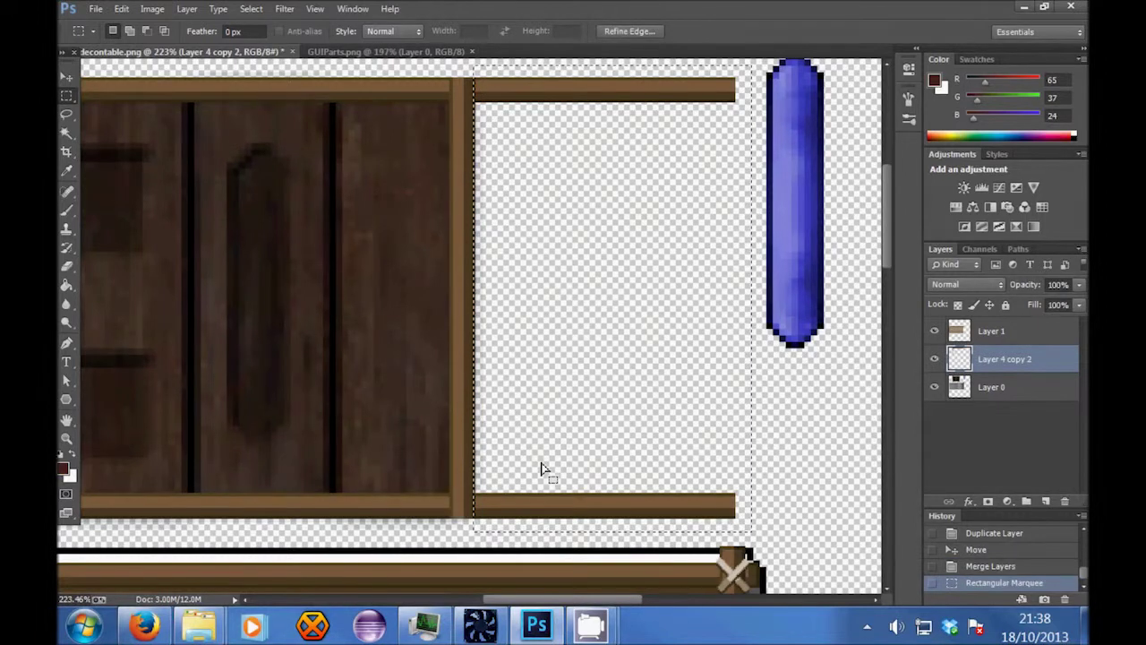
{"action": "left_click_drag", "start_coordinate": [541, 462], "coordinate": [544, 459]}
{"action": "scroll", "coordinate": [528, 288], "scroll_direction": "up", "scroll_amount": 1}
{"action": "key", "text": "z"}
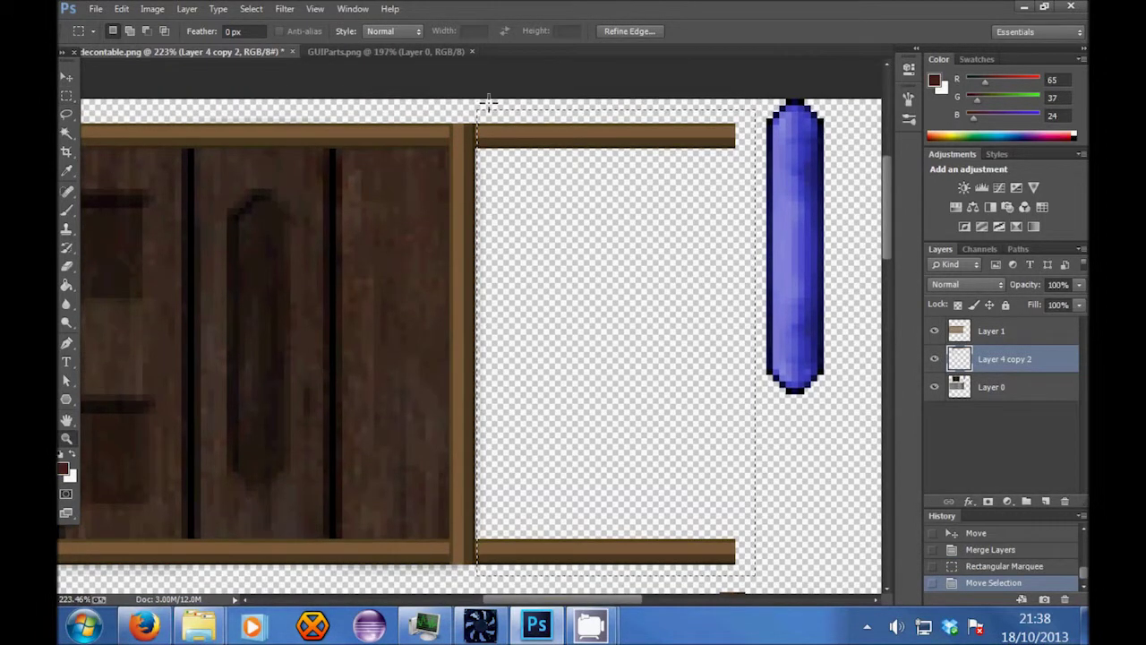
{"action": "left_click_drag", "start_coordinate": [478, 118], "coordinate": [445, 249]}
{"action": "key", "text": "m"}
{"action": "key", "text": "Left"}
{"action": "key", "text": "Delete"}
{"action": "key", "text": "z"}
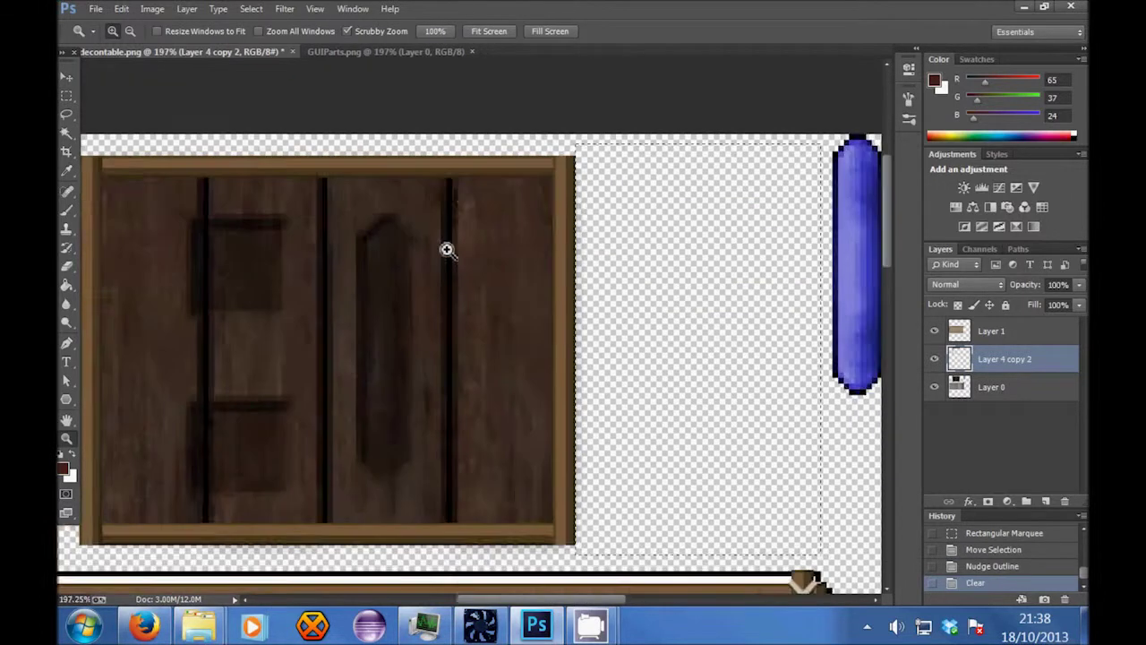
{"action": "left_click_drag", "start_coordinate": [564, 287], "coordinate": [505, 298]}
{"action": "left_click_drag", "start_coordinate": [322, 344], "coordinate": [350, 346]}
{"action": "key", "text": "m"}
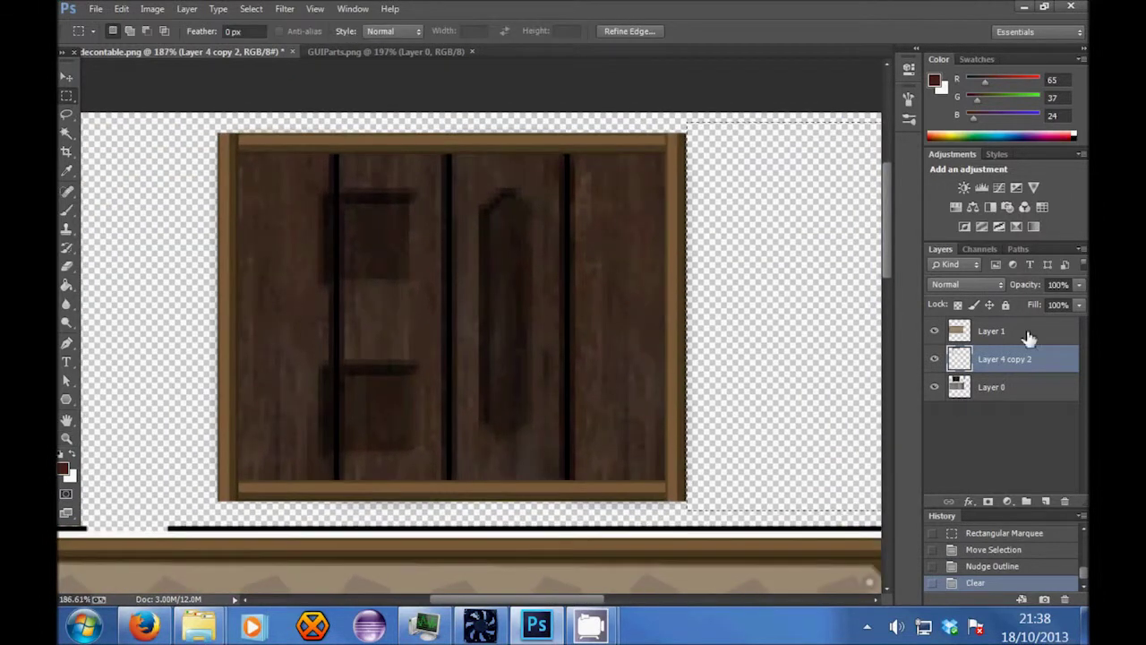
{"action": "key", "text": "ctrl+d"}
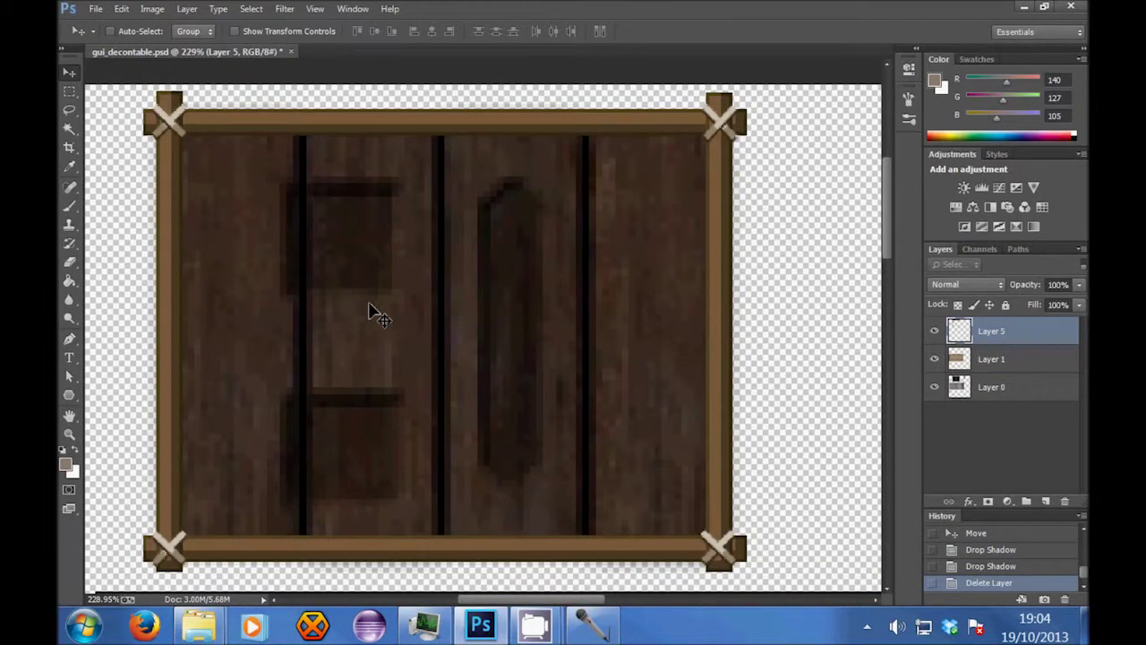
Step: Copy the plank layer from Bg.png into gui_decontable.psd and close Bg.png
{"action": "left_click", "coordinate": [73, 338]}
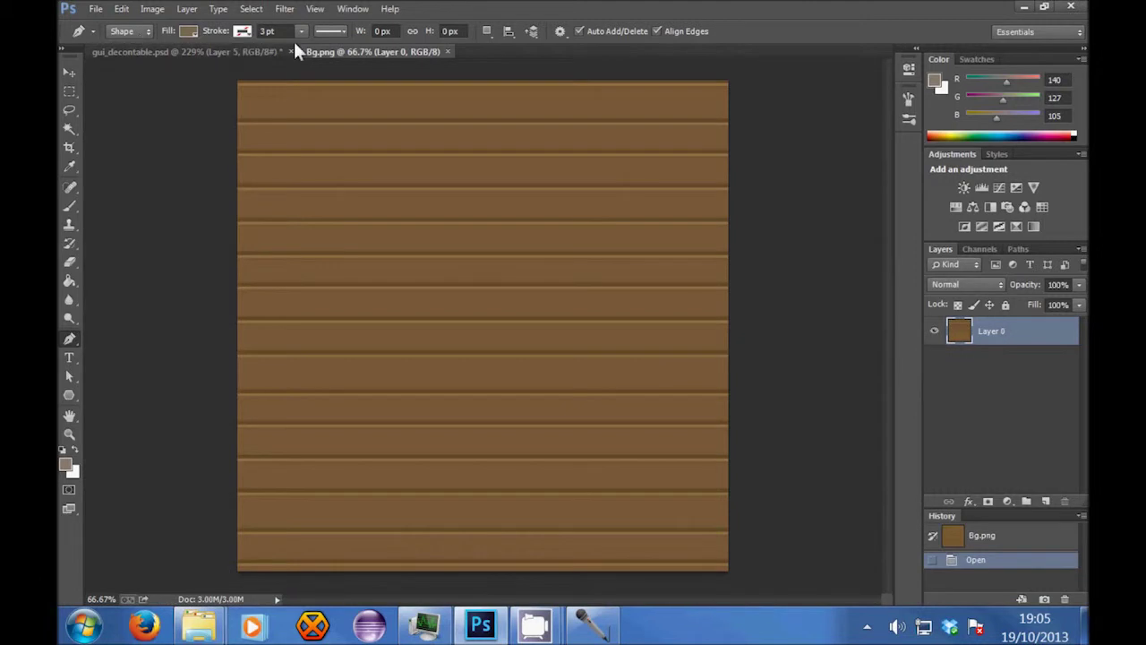
{"action": "left_click_drag", "start_coordinate": [295, 51], "coordinate": [856, 480]}
{"action": "left_click_drag", "start_coordinate": [972, 330], "coordinate": [400, 359]}
{"action": "left_click_drag", "start_coordinate": [1003, 481], "coordinate": [285, 334]}
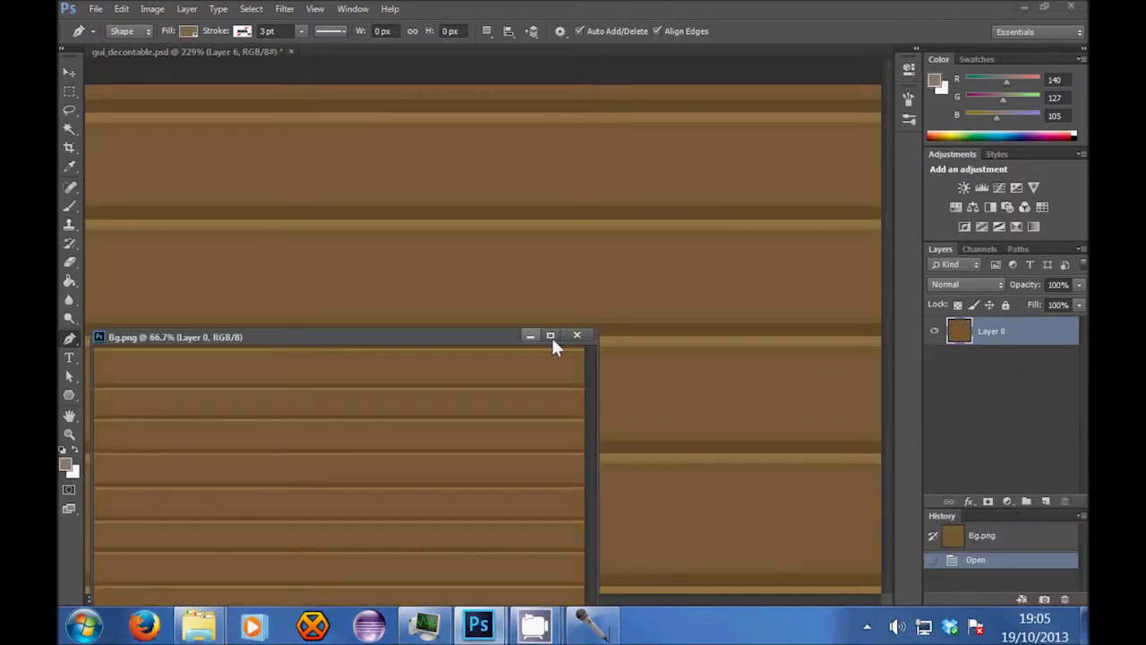
{"action": "left_click", "coordinate": [576, 334]}
Step: Place the plank layer beneath the frame's layer and shift the planks slightly upwards
{"action": "left_click_drag", "start_coordinate": [1029, 333], "coordinate": [1013, 372]}
{"action": "left_click", "coordinate": [69, 71]}
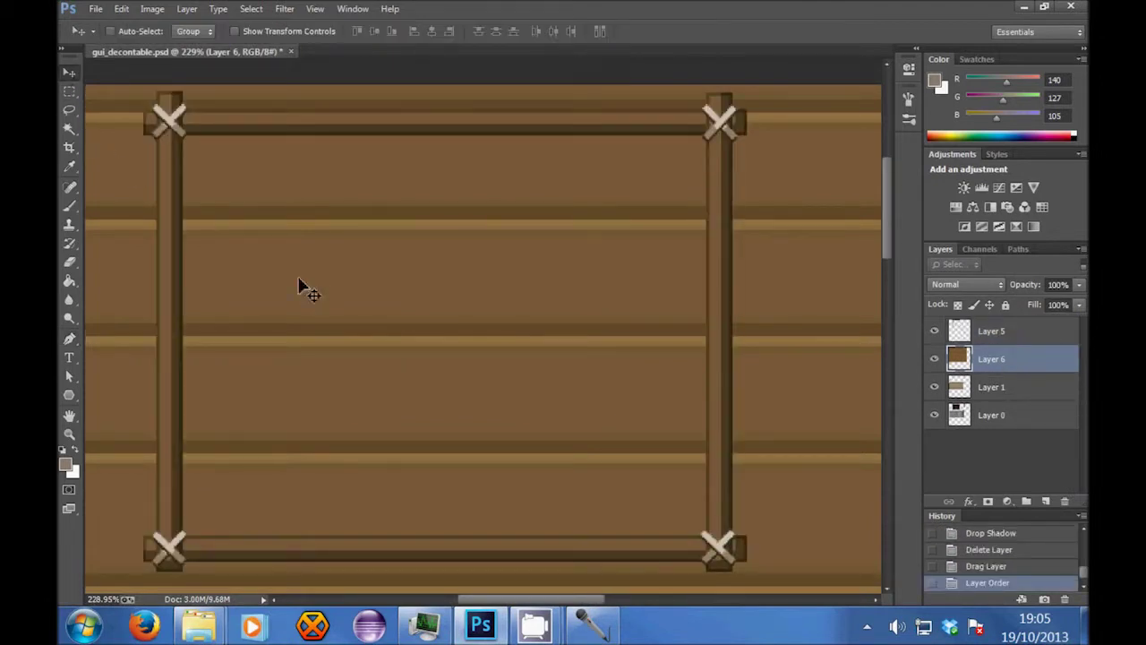
{"action": "mouse_move", "coordinate": [444, 358]}
{"action": "left_mouse_down"}
{"action": "mouse_move", "coordinate": [448, 338]}
{"action": "mouse_move", "coordinate": [439, 348]}
{"action": "left_mouse_up"}
Step: Cut the rectangle of planks enclosed by the frame, paste it as a new layer and align it inside the frame
{"action": "left_click", "coordinate": [69, 91]}
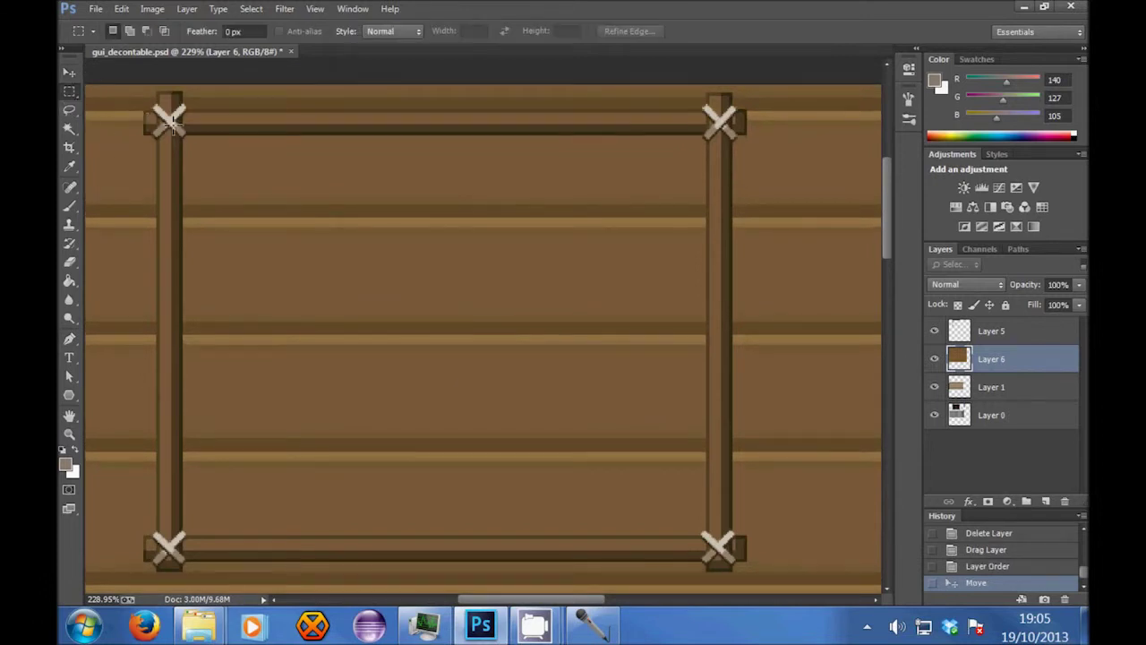
{"action": "left_click_drag", "start_coordinate": [171, 121], "coordinate": [722, 553]}
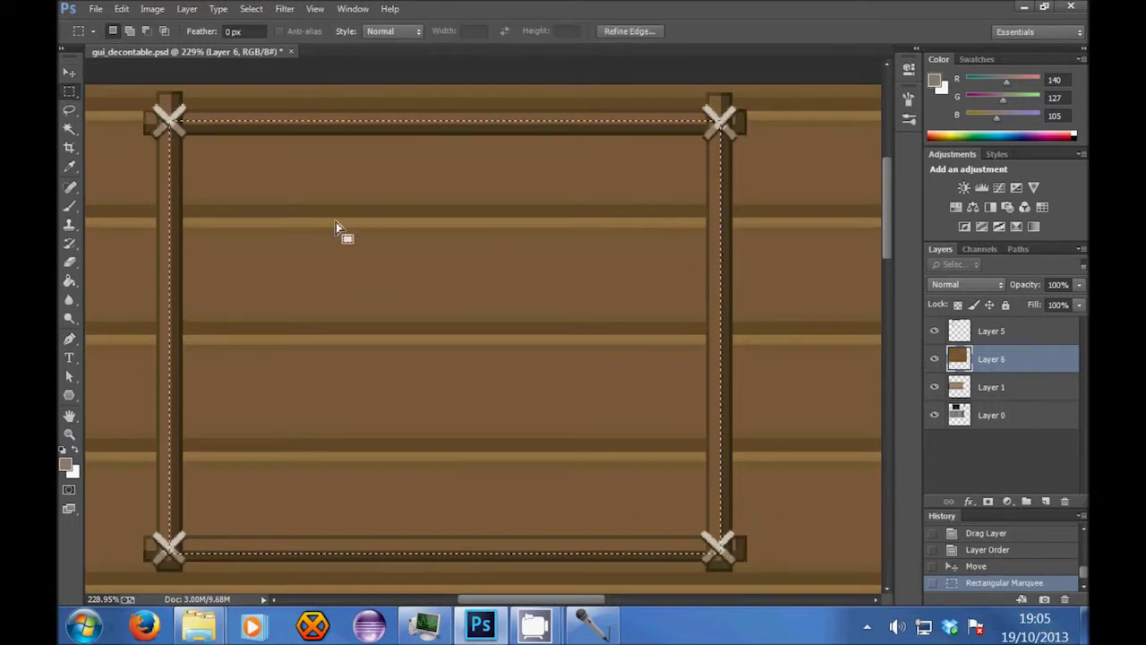
{"action": "key", "text": "ctrl+x"}
{"action": "key", "text": "ctrl+v"}
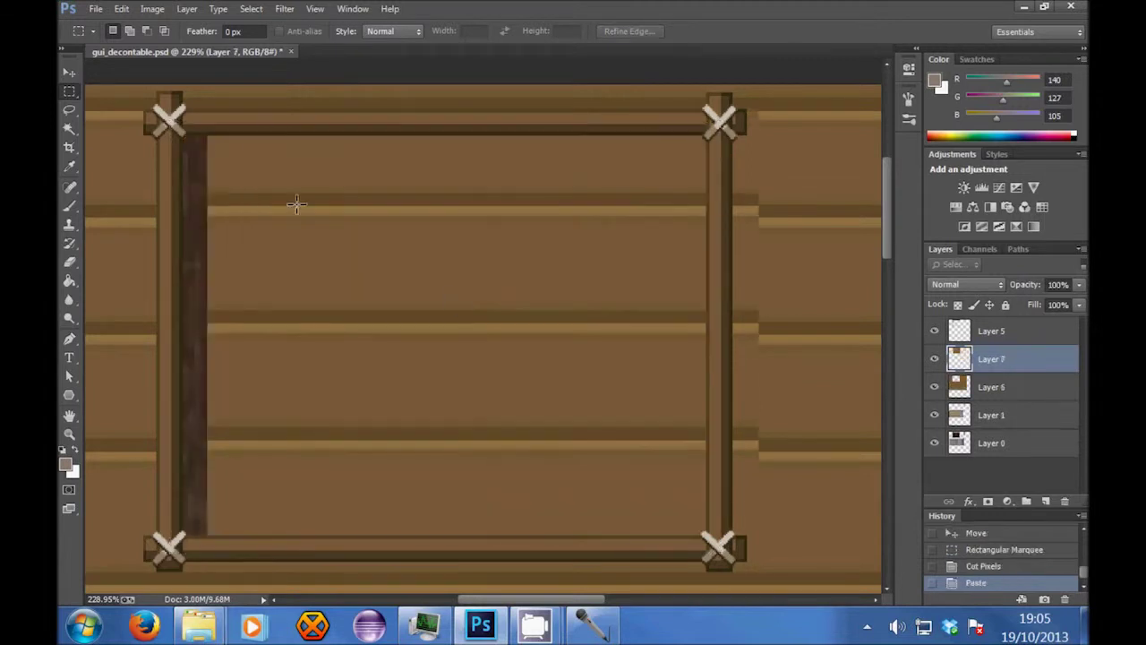
{"action": "left_click", "coordinate": [69, 74]}
{"action": "left_click_drag", "start_coordinate": [475, 330], "coordinate": [451, 327]}
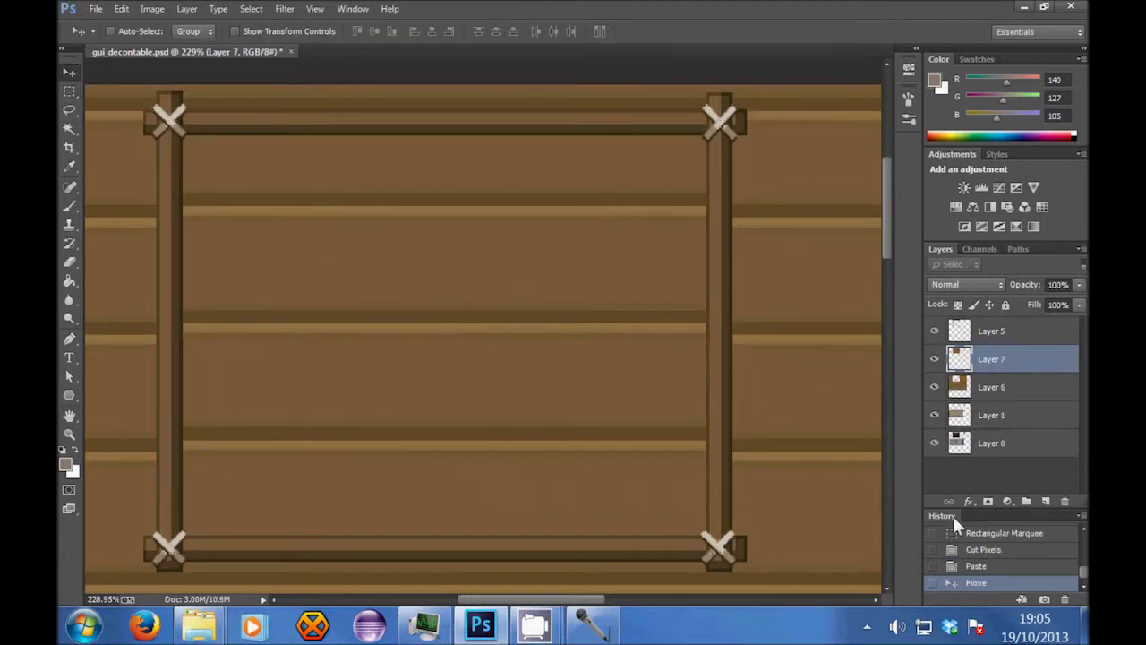
Step: Delete Layer 6 with the leftover planks around the frame
{"action": "left_click", "coordinate": [994, 400]}
{"action": "key", "text": "Delete"}
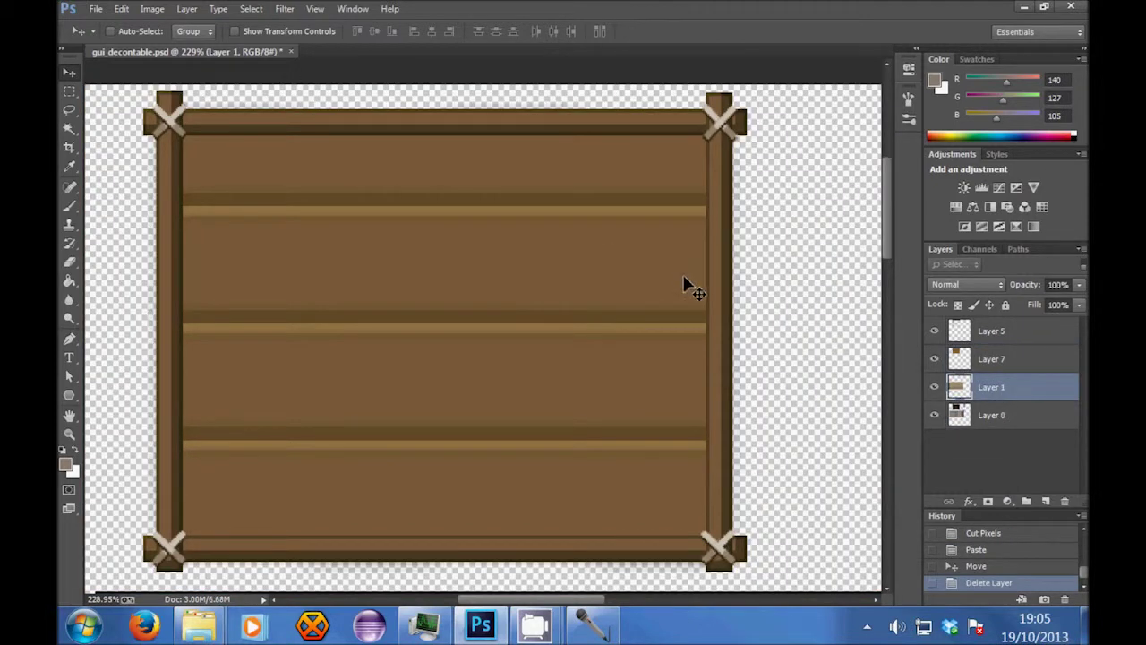
{"action": "key", "text": "z"}
{"action": "left_click_drag", "start_coordinate": [511, 226], "coordinate": [467, 339]}
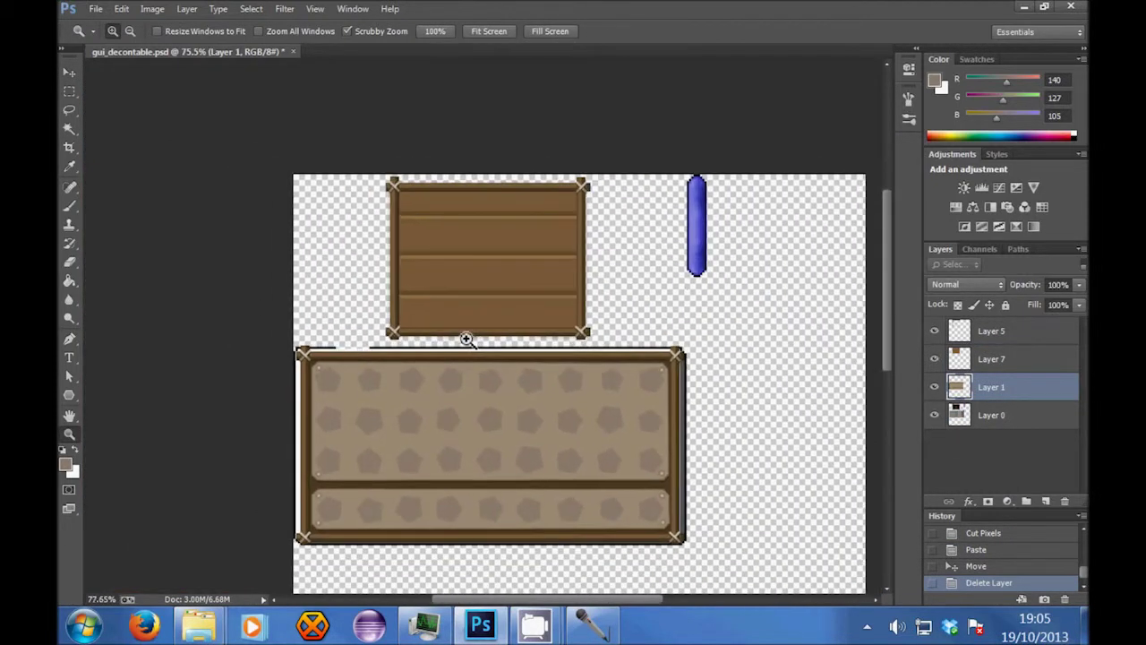
{"action": "key", "text": "v"}
Step: Hide Layer 7 with the framed planks to expose the original dark panel's slots for tracing
{"action": "left_click", "coordinate": [934, 414]}
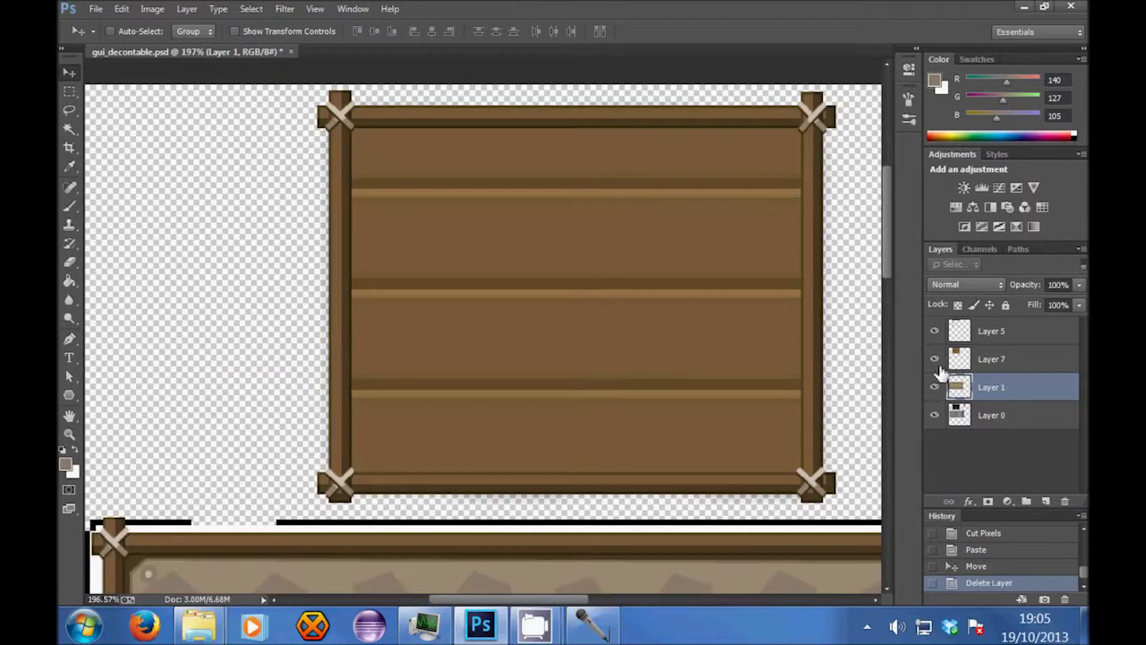
{"action": "left_click", "coordinate": [934, 358]}
{"action": "scroll", "coordinate": [506, 213], "scroll_direction": "up", "scroll_amount": 5}
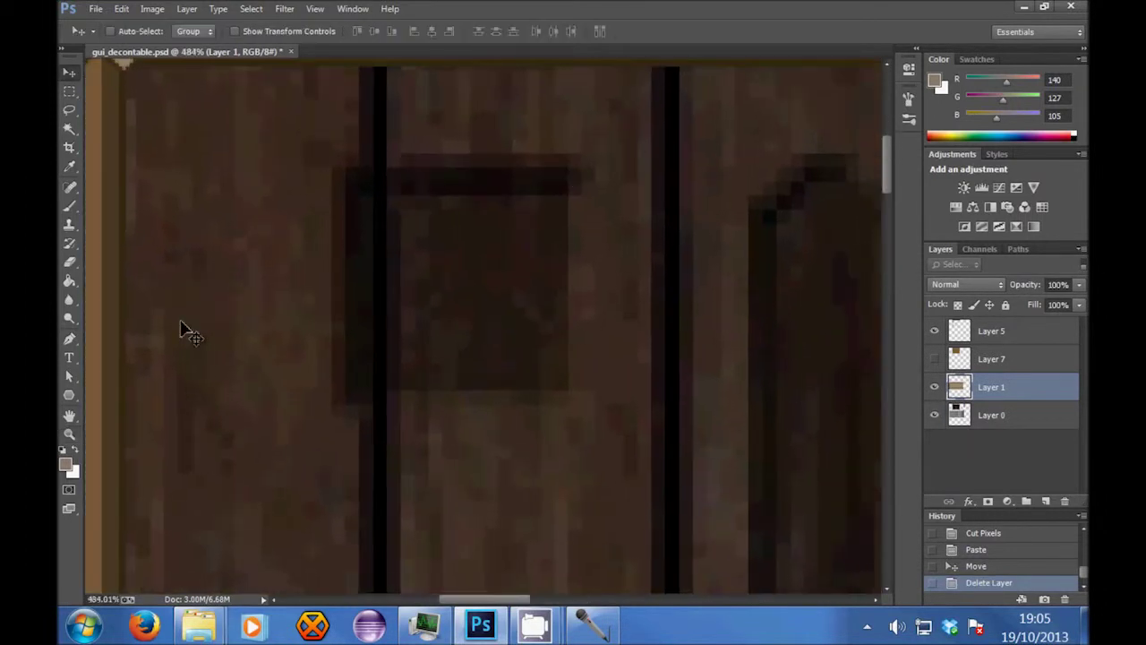
Step: Draw a square Pen shape with cut corners, about 75 by 77 px, over the dark panel's upper slot and even out its lower-left corner
{"action": "left_click", "coordinate": [69, 339]}
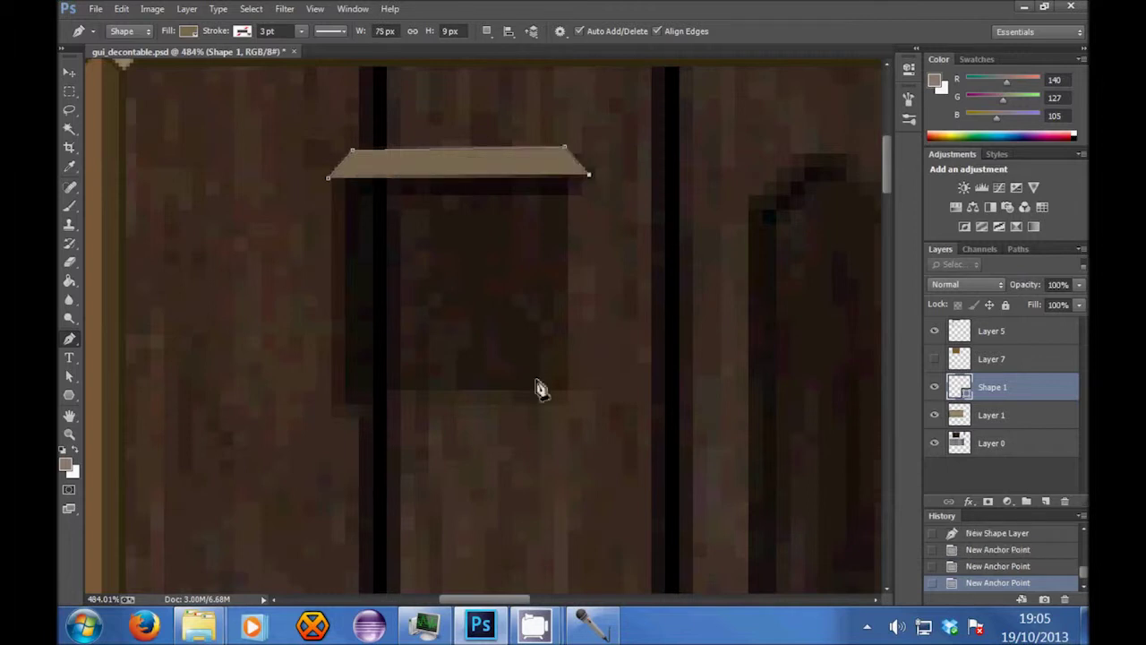
{"action": "left_click", "coordinate": [585, 383]}
{"action": "left_click", "coordinate": [560, 407]}
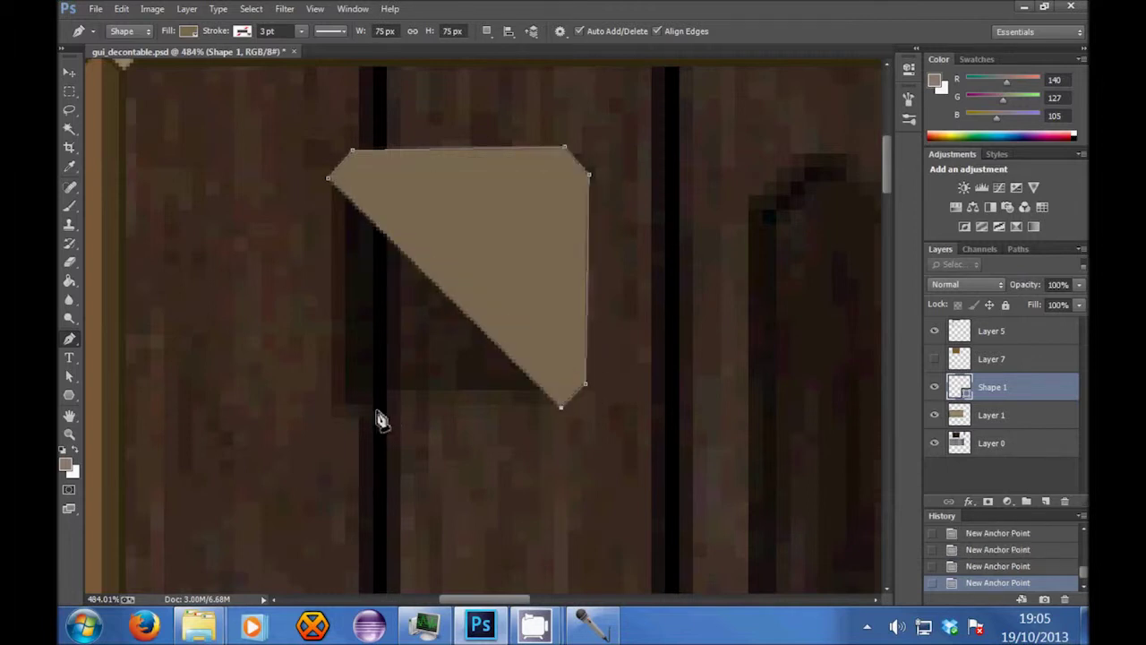
{"action": "left_click", "coordinate": [355, 421]}
{"action": "left_click", "coordinate": [328, 390]}
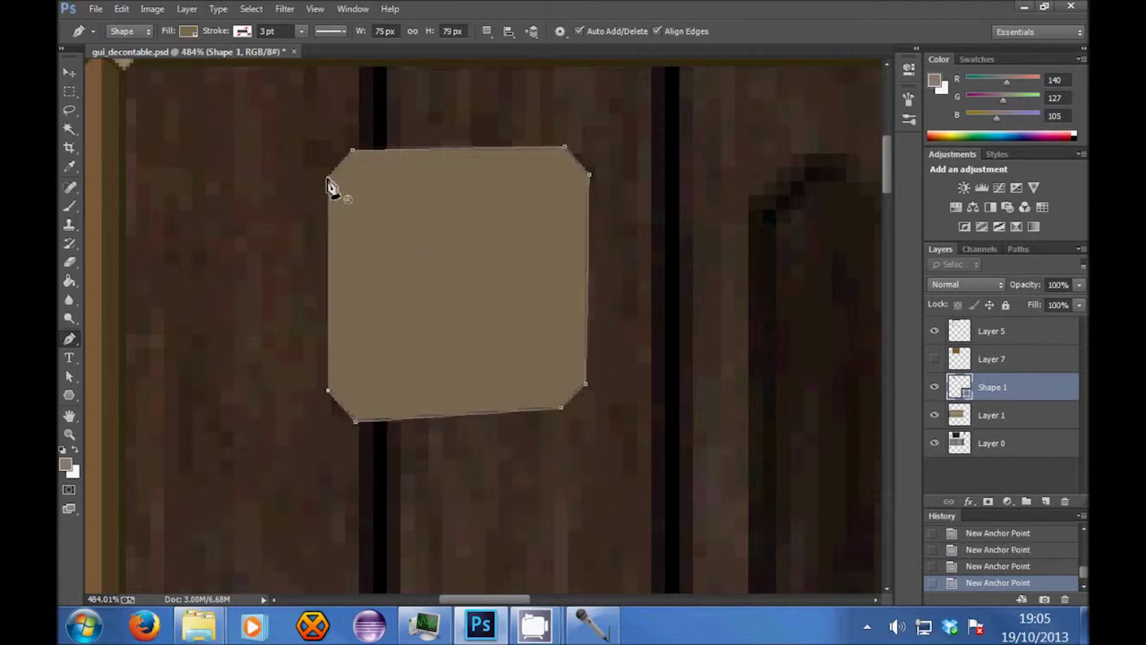
{"action": "left_click", "coordinate": [328, 180]}
{"action": "left_click", "coordinate": [66, 370]}
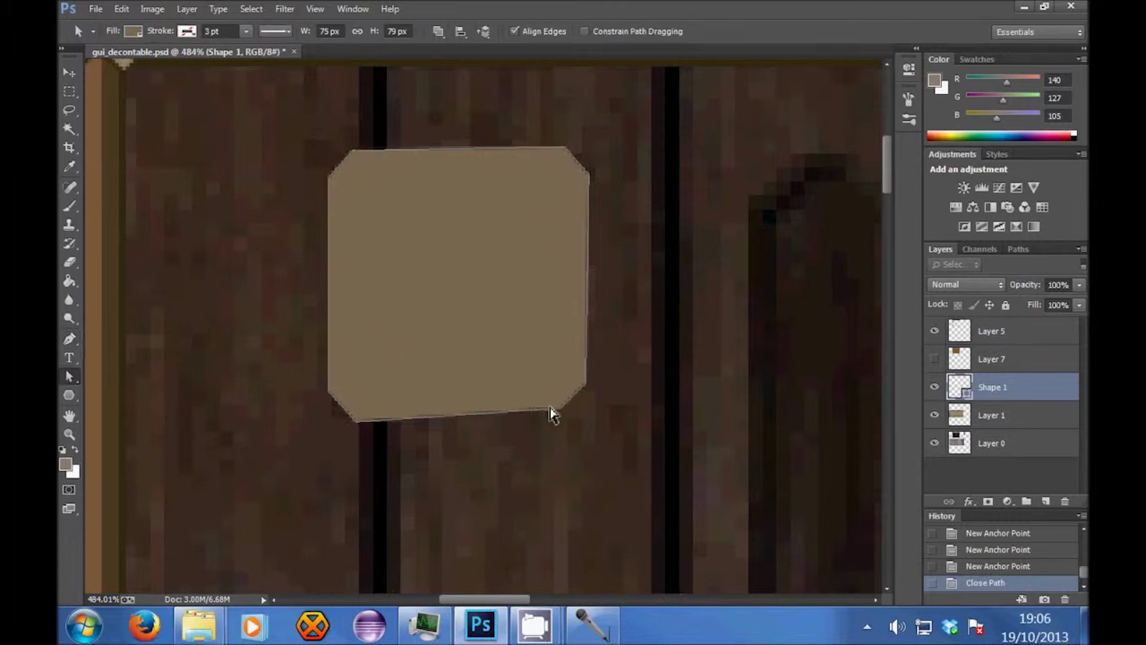
{"action": "left_click_drag", "start_coordinate": [356, 429], "coordinate": [328, 382]}
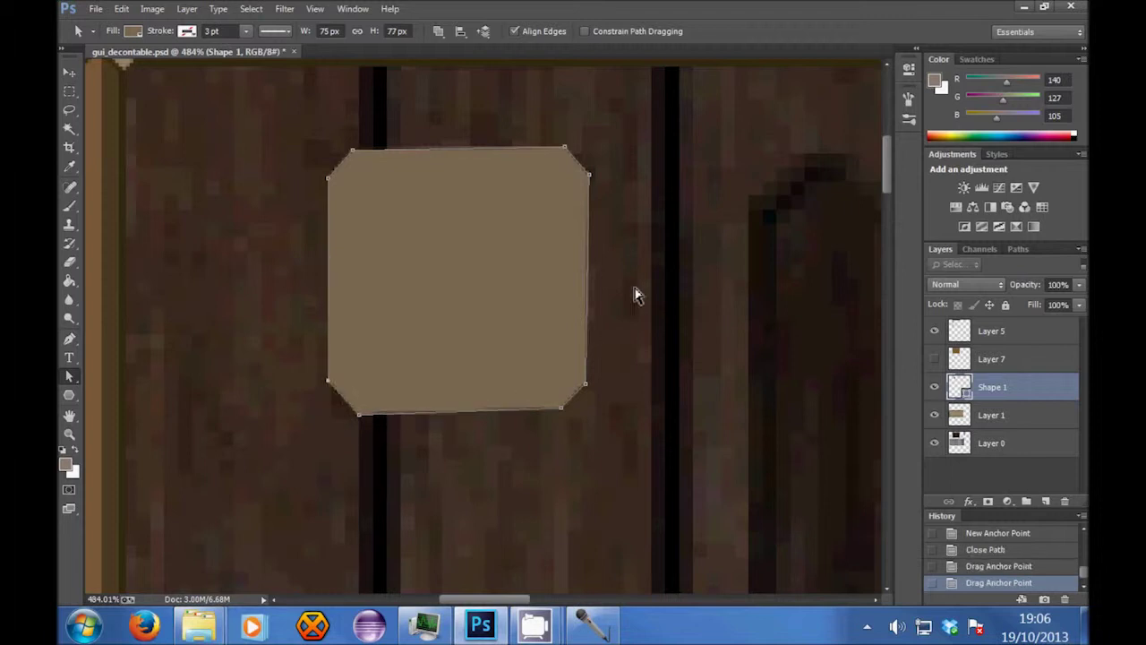
Step: Sample the inventory panel's beige background as the foreground colour and look up its hex code, #9c8d75
{"action": "scroll", "coordinate": [474, 361], "scroll_direction": "down", "scroll_amount": 9}
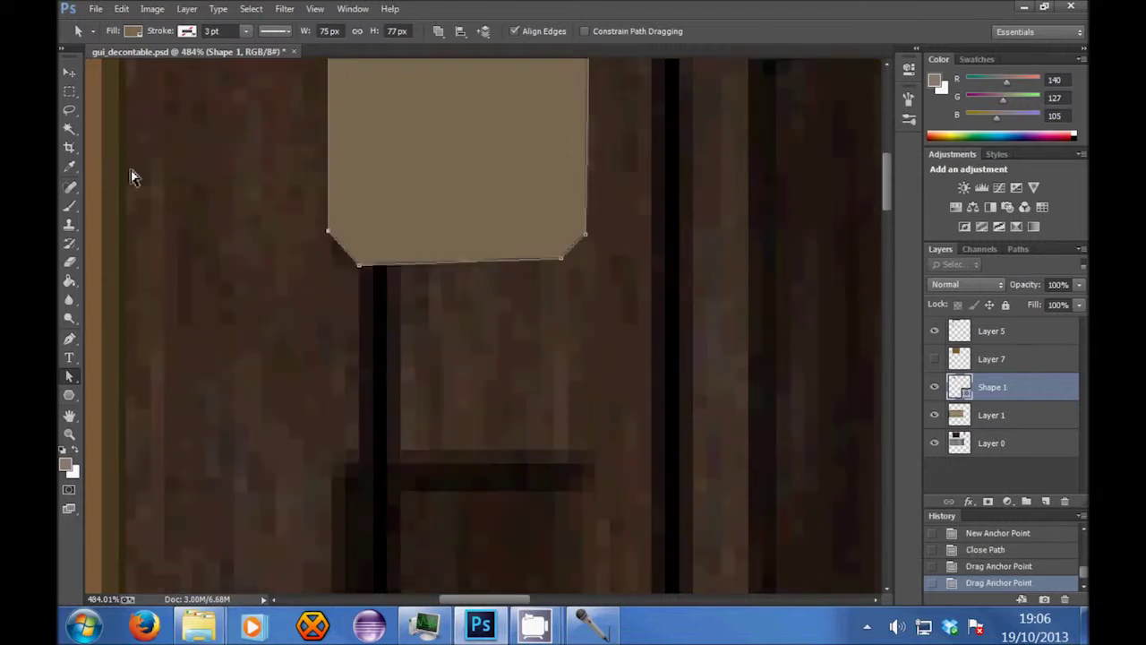
{"action": "left_click", "coordinate": [68, 167]}
{"action": "key", "text": "z"}
{"action": "left_click_drag", "start_coordinate": [348, 181], "coordinate": [255, 188]}
{"action": "left_click_drag", "start_coordinate": [359, 404], "coordinate": [399, 404]}
{"action": "key", "text": "i"}
{"action": "left_click", "coordinate": [339, 396]}
{"action": "scroll", "coordinate": [397, 248], "scroll_direction": "up", "scroll_amount": 5}
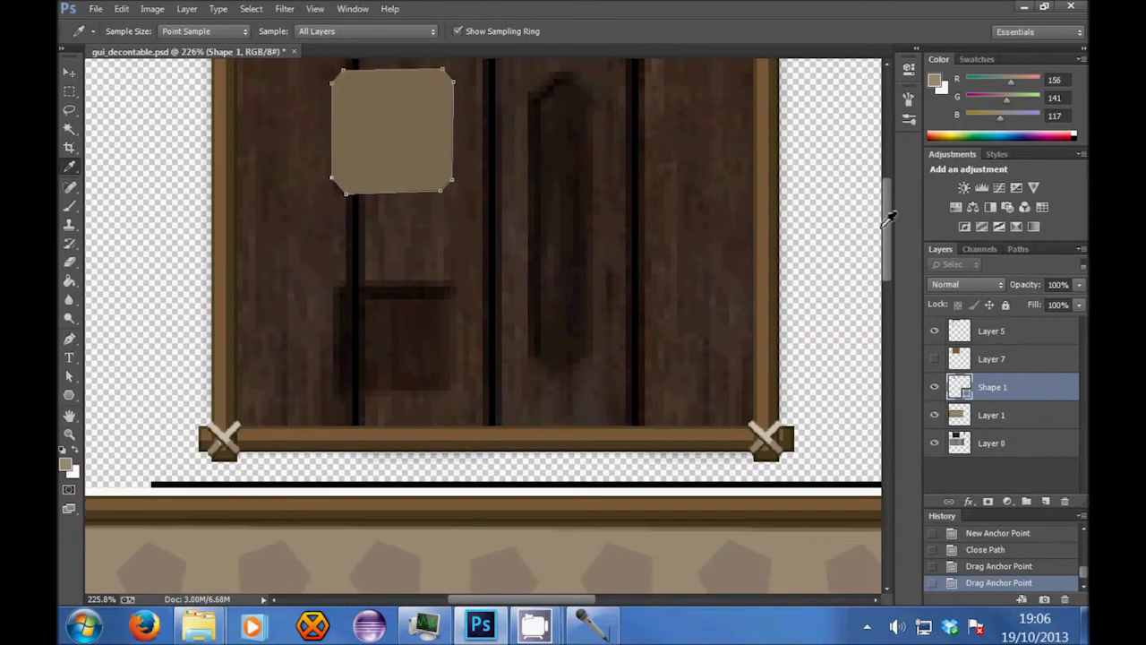
{"action": "left_click", "coordinate": [934, 82]}
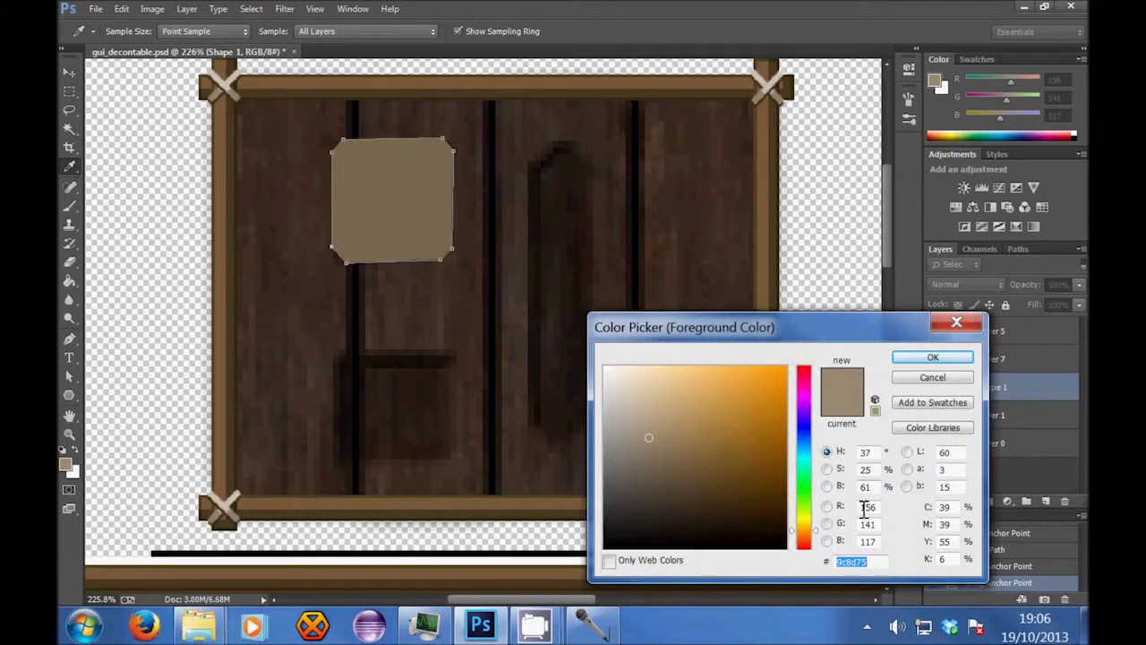
{"action": "left_click", "coordinate": [931, 378]}
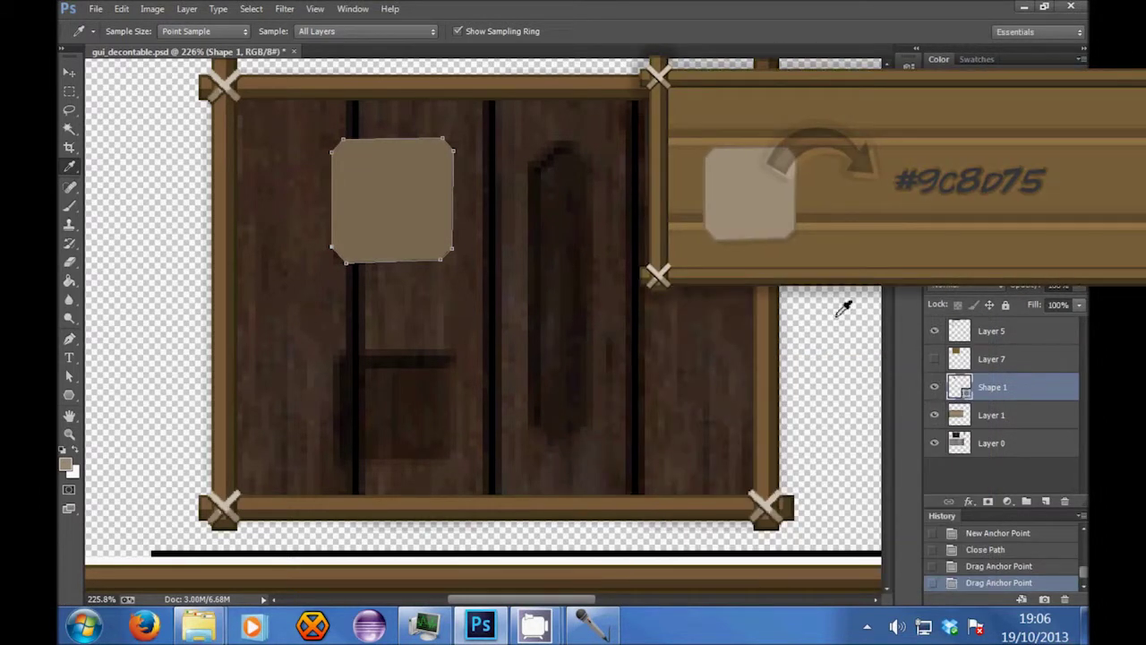
Step: Fill the square slot shape with the sampled beige #9c8d75
{"action": "left_click", "coordinate": [70, 376]}
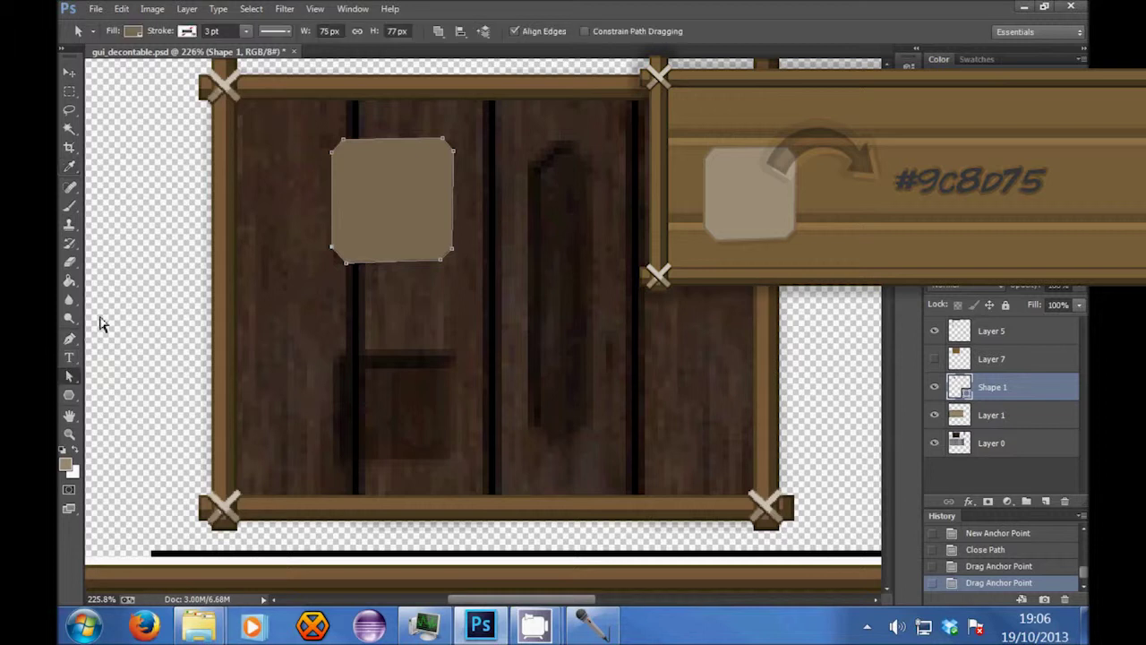
{"action": "left_click", "coordinate": [131, 32]}
{"action": "left_click", "coordinate": [90, 100]}
{"action": "left_click", "coordinate": [338, 213]}
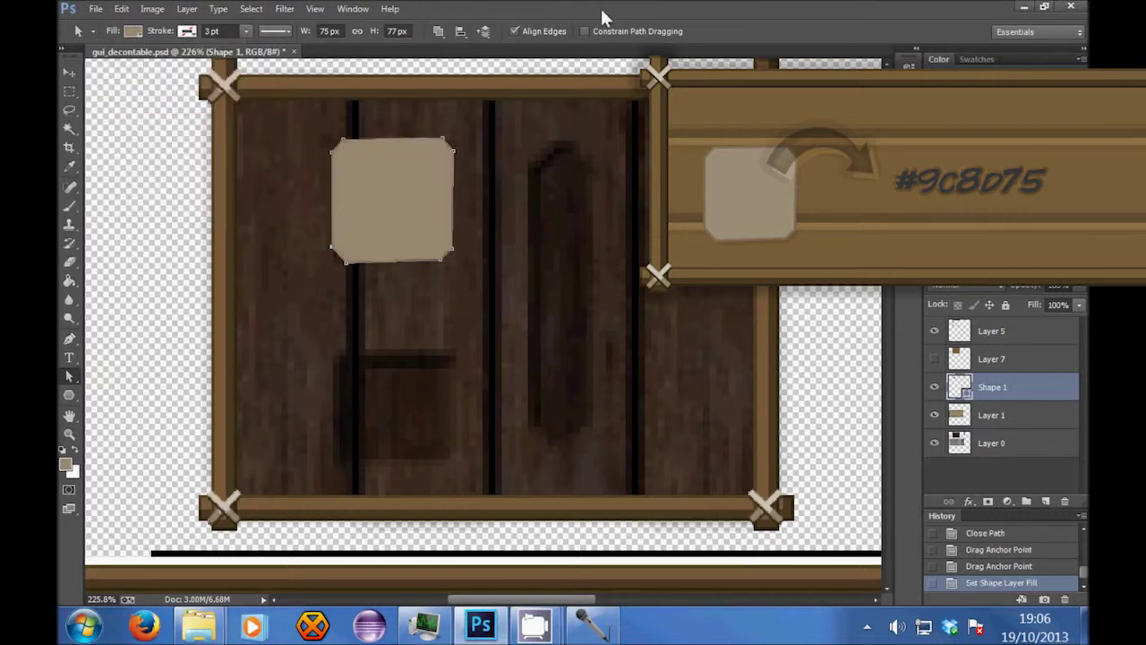
Step: Add a 2 px outside stroke in #7e6b52 at 100% opacity to the Shape 1 layer
{"action": "key", "text": "z"}
{"action": "left_click_drag", "start_coordinate": [376, 265], "coordinate": [446, 250]}
{"action": "key", "text": "a"}
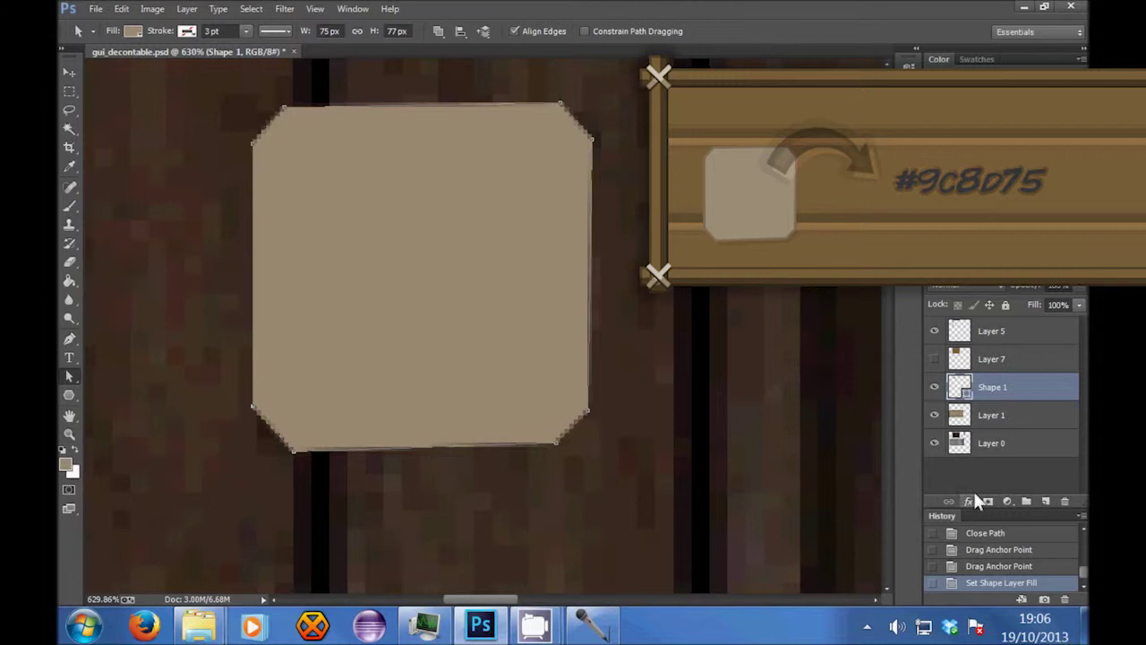
{"action": "right_click", "coordinate": [1021, 395]}
{"action": "left_click", "coordinate": [734, 80]}
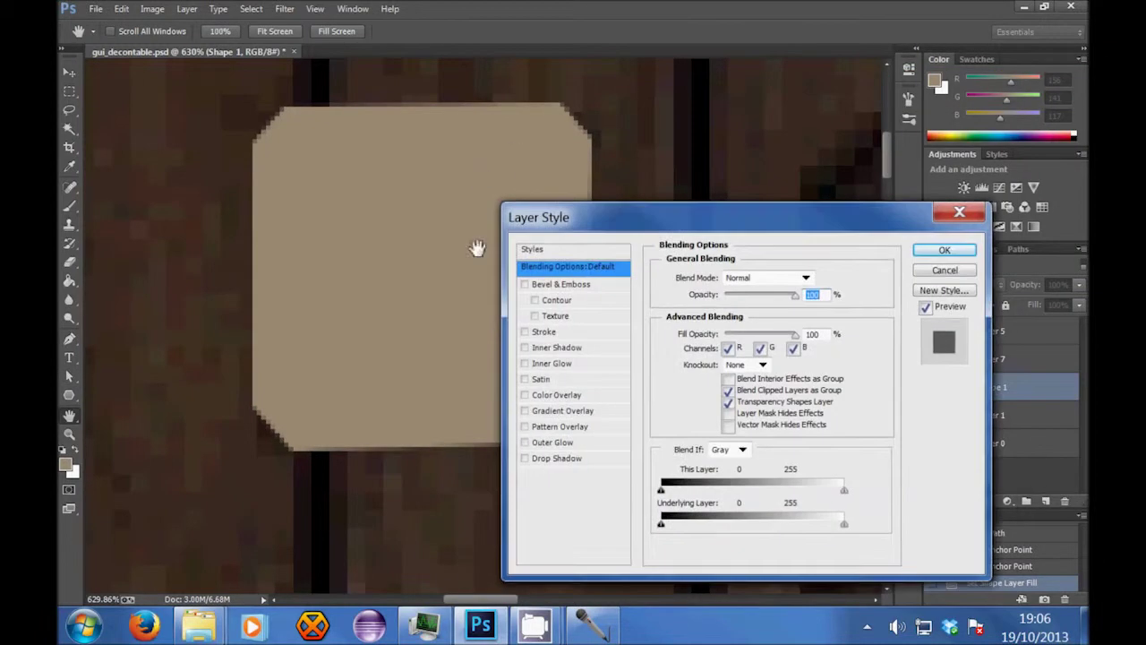
{"action": "left_click", "coordinate": [537, 331]}
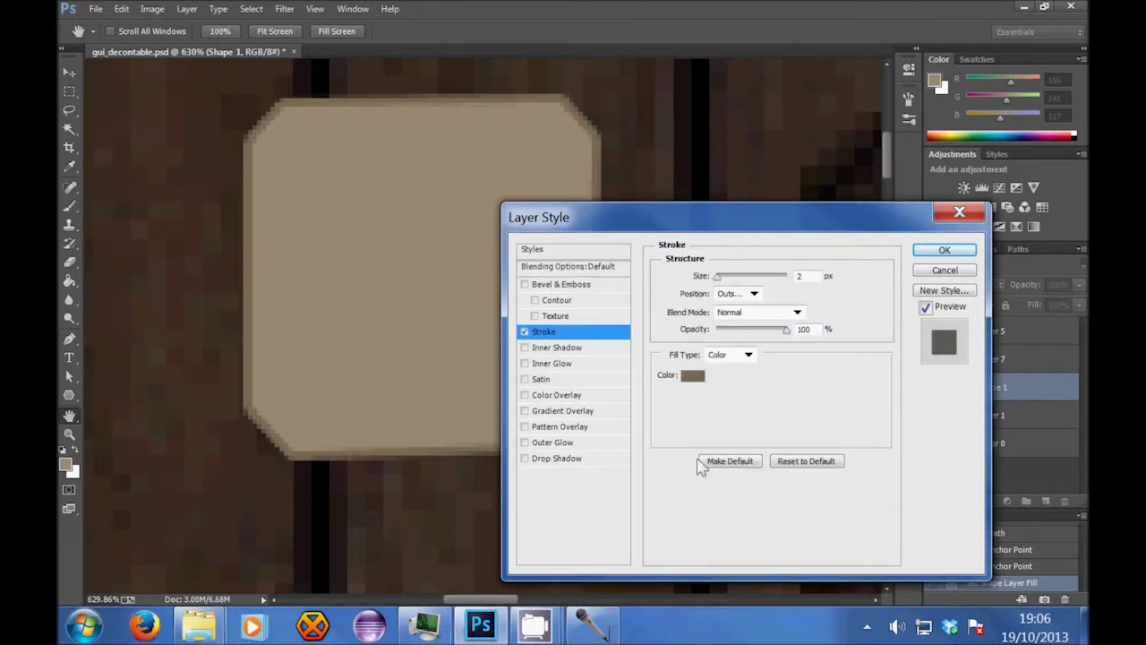
{"action": "left_click", "coordinate": [690, 378]}
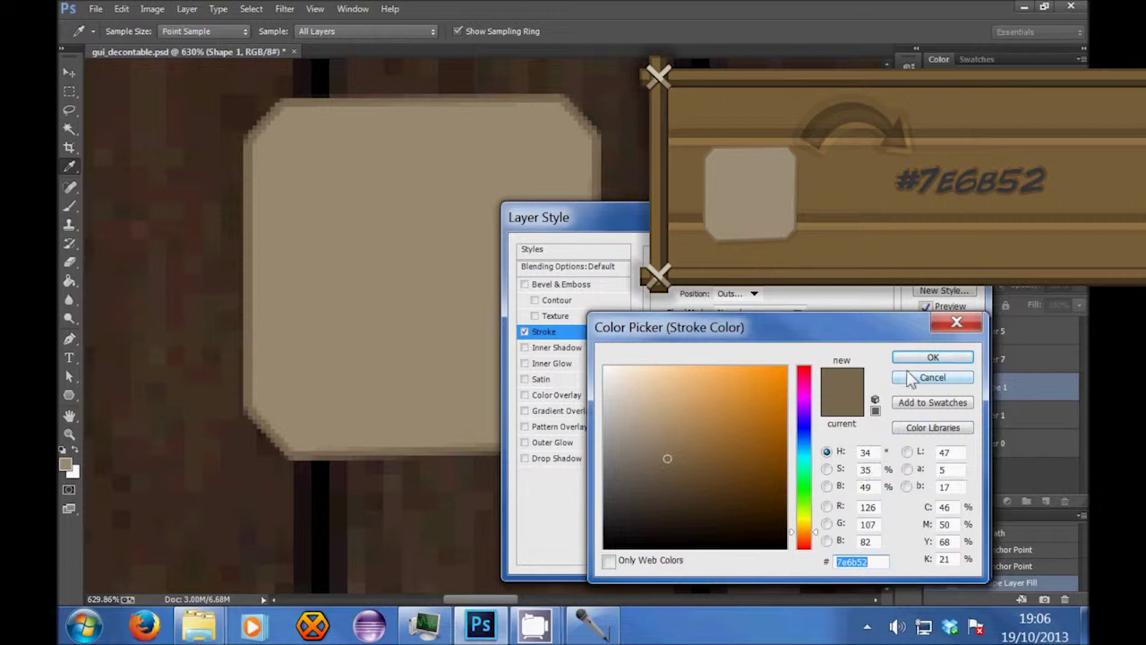
{"action": "key", "text": "space"}
{"action": "left_click", "coordinate": [930, 357]}
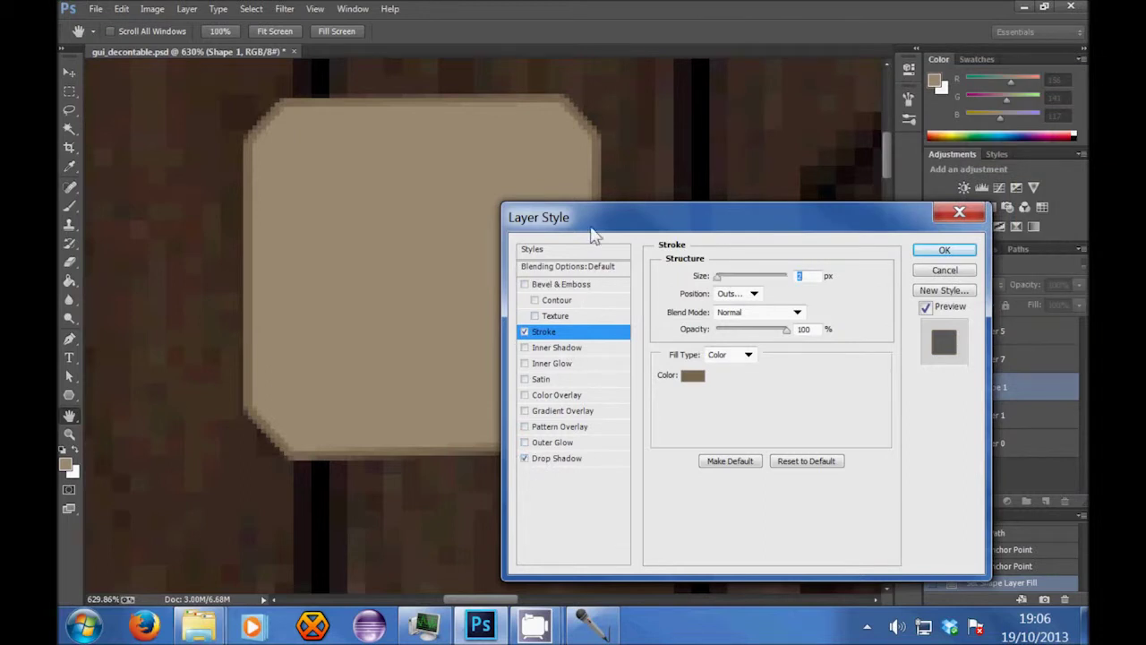
Step: Give Shape 1 a black Overlay drop shadow at 9% opacity, 125° angle, 100% spread and 0 px size, and make these settings the default
{"action": "left_click_drag", "start_coordinate": [588, 226], "coordinate": [732, 231]}
{"action": "left_click", "coordinate": [707, 428]}
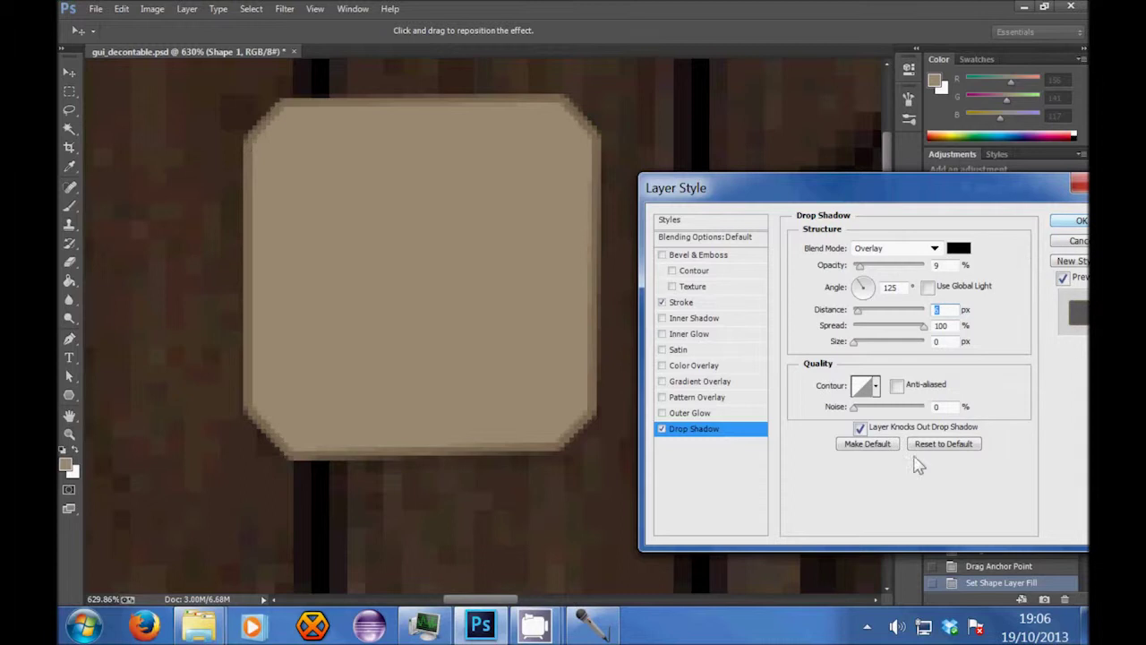
{"action": "left_click", "coordinate": [866, 444]}
{"action": "left_click", "coordinate": [1077, 222]}
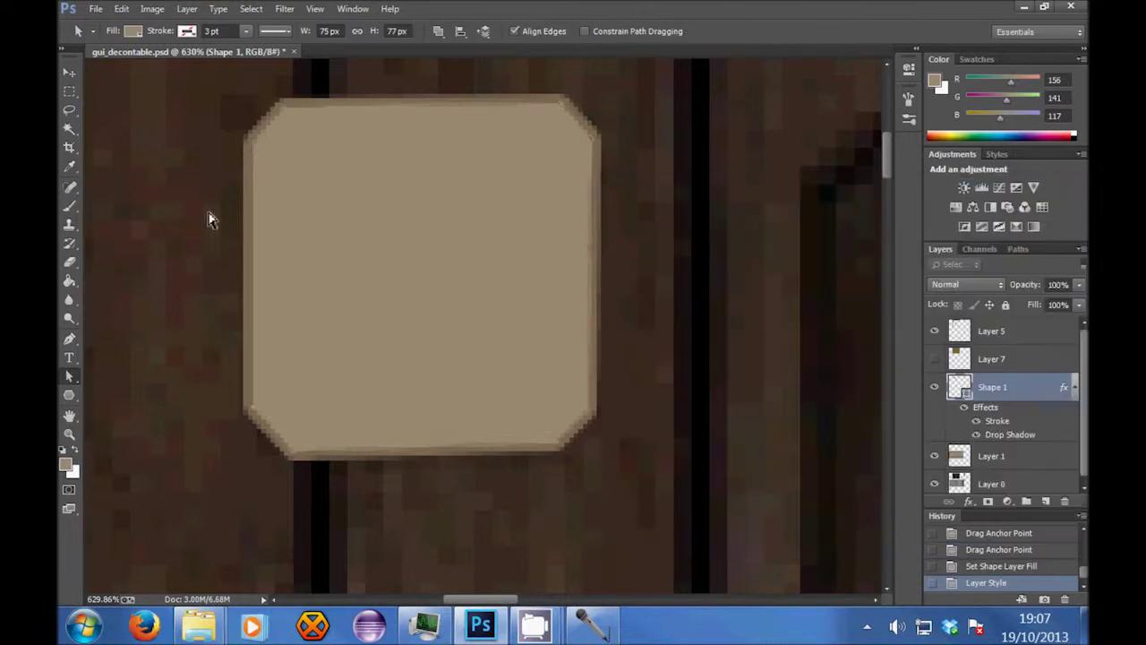
Step: Examine the styled beige slot shape against the dark panel and its frame
{"action": "key", "text": "ctrl+space"}
{"action": "left_click_drag", "start_coordinate": [556, 266], "coordinate": [503, 266]}
{"action": "key", "text": "ctrl+space"}
{"action": "scroll", "coordinate": [524, 330], "scroll_direction": "up", "scroll_amount": 1}
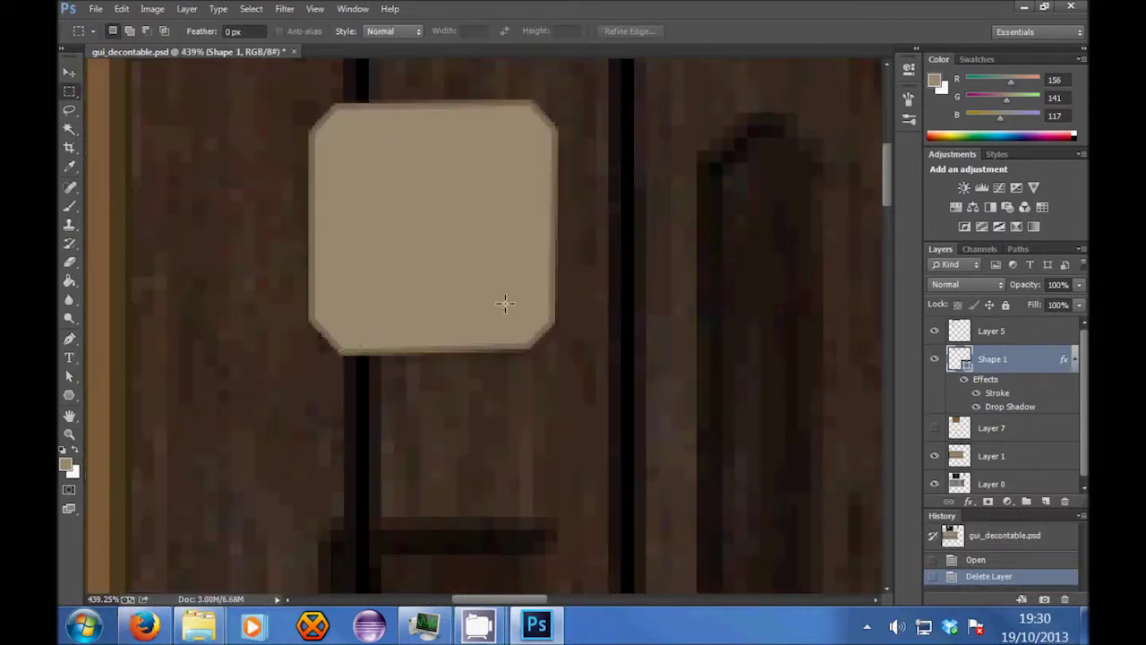
{"action": "scroll", "coordinate": [512, 197], "scroll_direction": "up", "scroll_amount": 2}
{"action": "key", "text": "ctrl+space"}
{"action": "left_click_drag", "start_coordinate": [505, 314], "coordinate": [434, 329]}
{"action": "scroll", "coordinate": [439, 322], "scroll_direction": "down", "scroll_amount": 2}
{"action": "key", "text": "ctrl+space"}
{"action": "left_click_drag", "start_coordinate": [465, 280], "coordinate": [529, 263]}
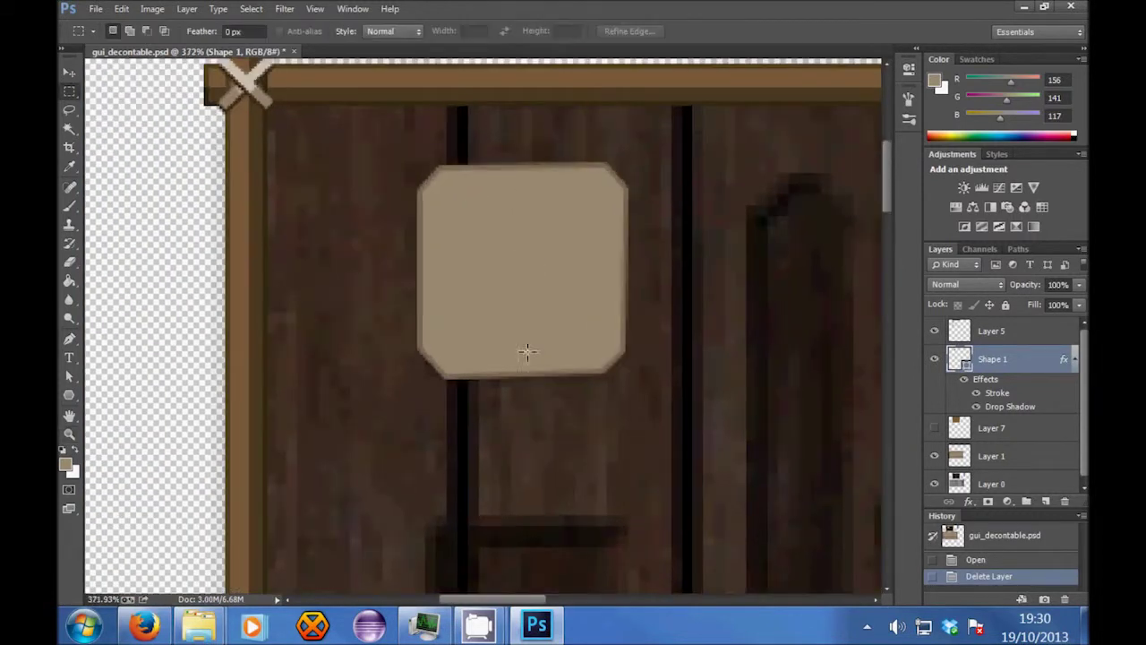
{"action": "key", "text": "ctrl+space"}
{"action": "left_click_drag", "start_coordinate": [540, 369], "coordinate": [478, 383]}
Step: Draw a 13 x 13 px ellipse over the round stud in the inventory panel's upper-left corner and align it with the stud
{"action": "left_click_drag", "start_coordinate": [327, 583], "coordinate": [446, 552]}
{"action": "key", "text": "m"}
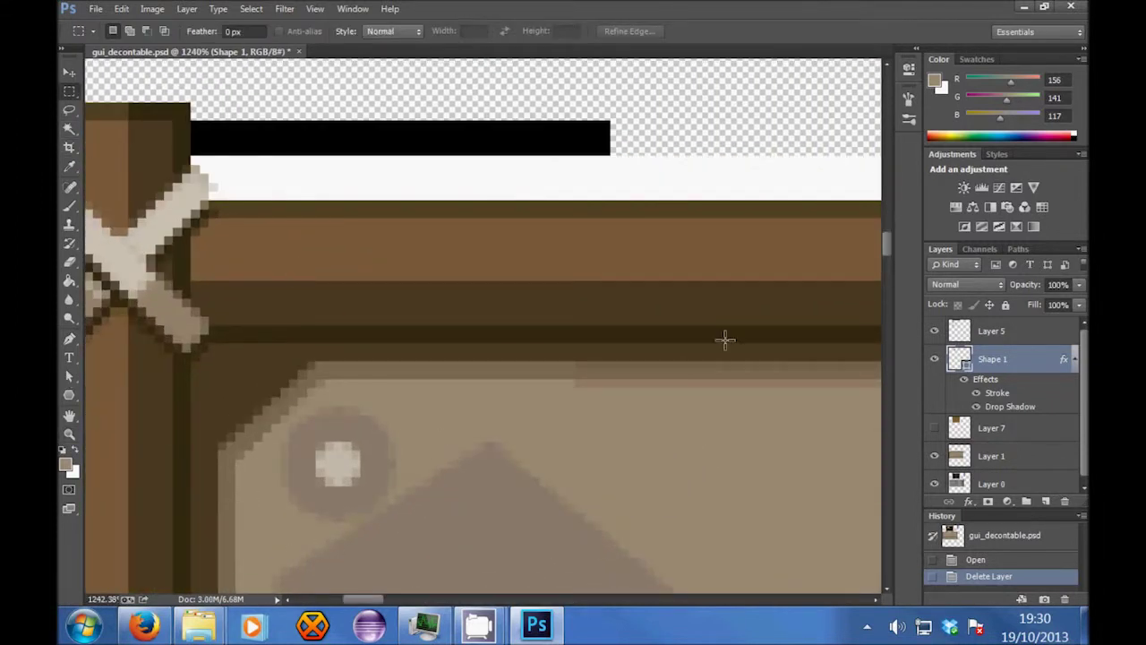
{"action": "scroll", "coordinate": [736, 332], "scroll_direction": "up", "scroll_amount": 5}
{"action": "scroll", "coordinate": [248, 352], "scroll_direction": "down", "scroll_amount": 4}
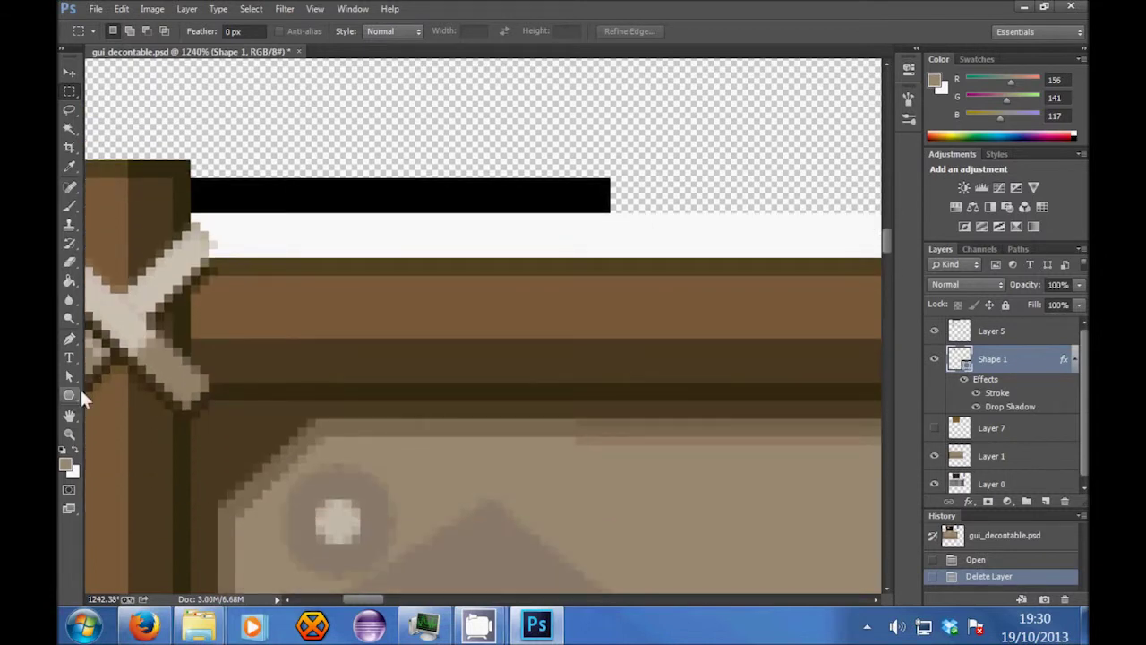
{"action": "left_click_drag", "start_coordinate": [72, 395], "coordinate": [101, 415]}
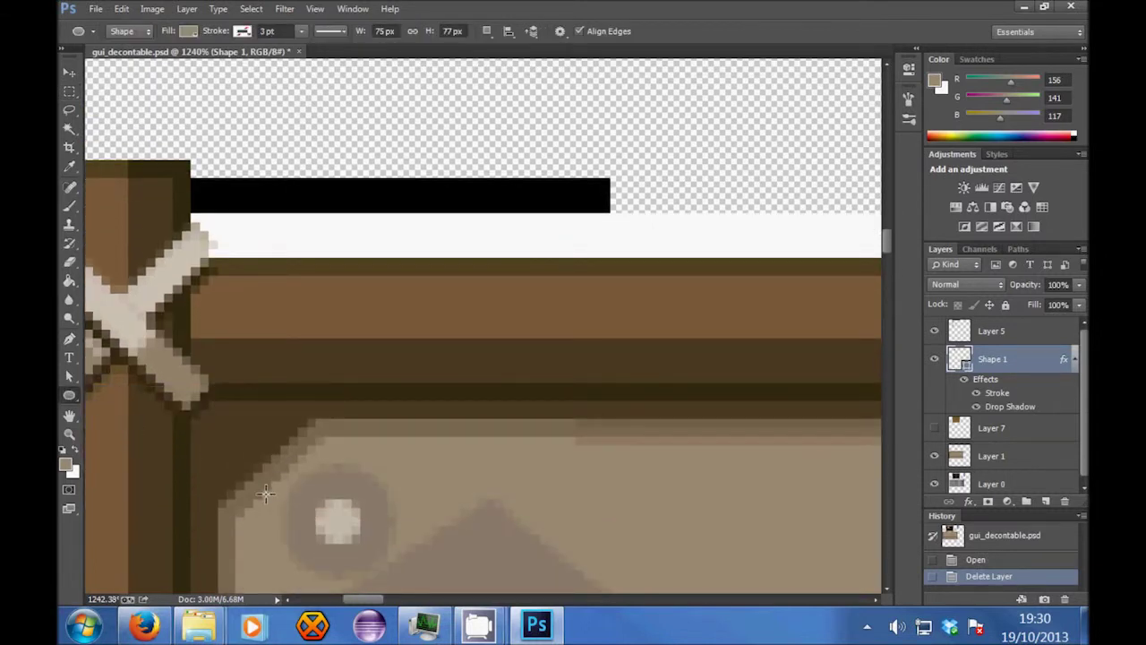
{"action": "left_click_drag", "start_coordinate": [277, 468], "coordinate": [413, 588]}
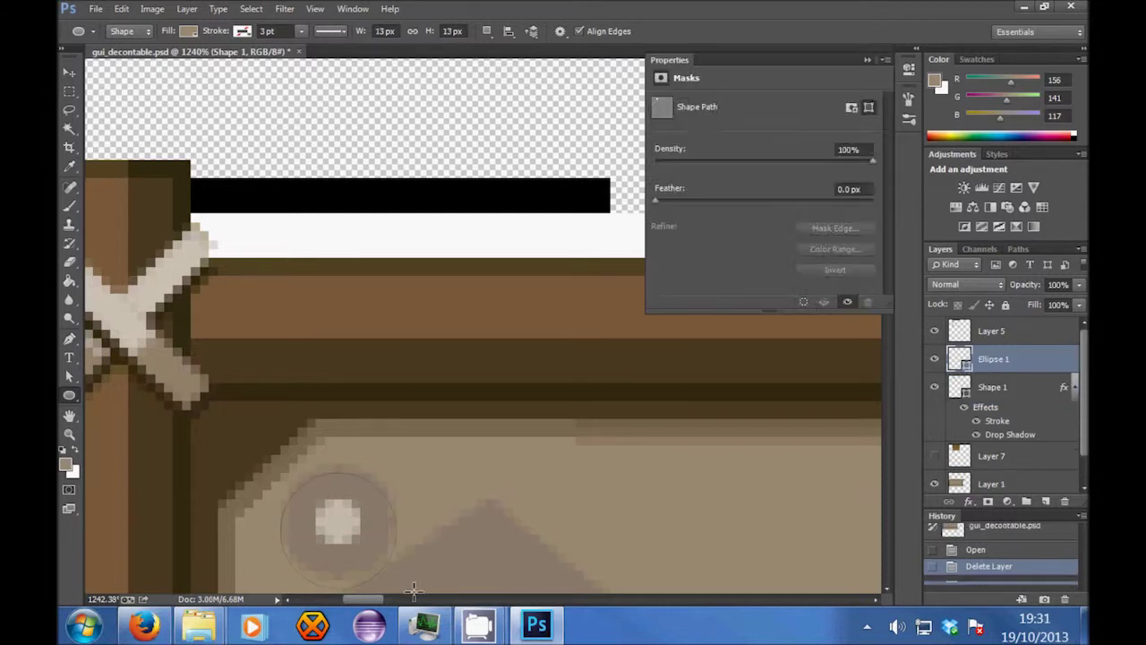
{"action": "left_click", "coordinate": [70, 79]}
{"action": "left_click_drag", "start_coordinate": [529, 520], "coordinate": [530, 518]}
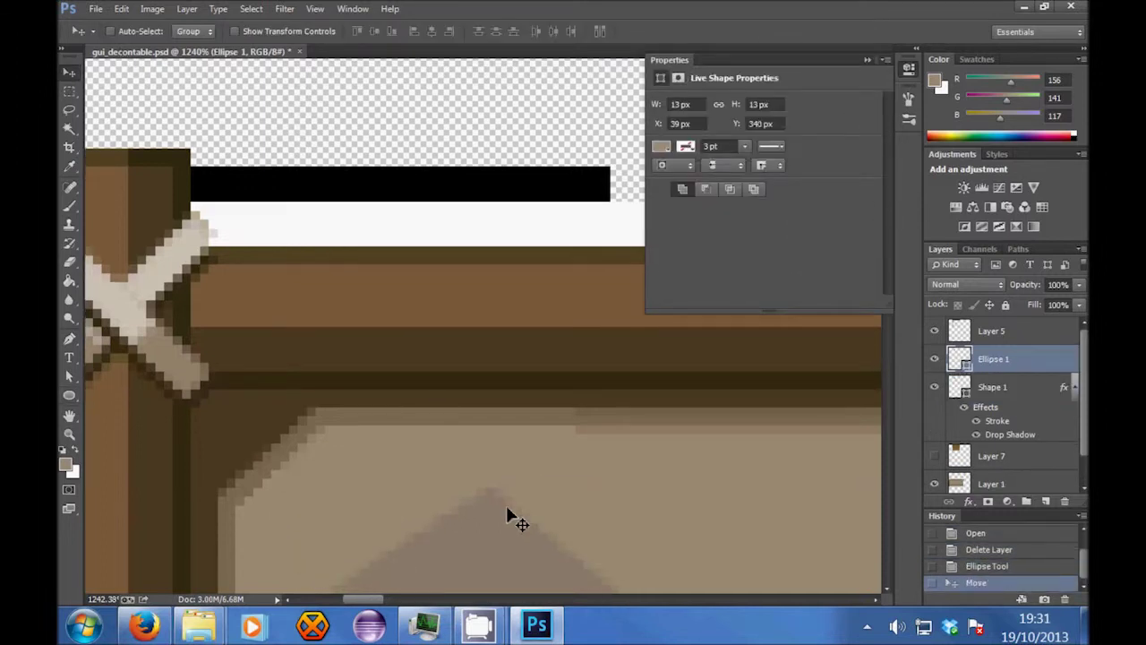
{"action": "scroll", "coordinate": [507, 510], "scroll_direction": "down", "scroll_amount": 1}
Step: Sample the stud's outer ring colour #8c7f69 from beneath the hidden ellipse, show the ellipse again and fill it with that colour
{"action": "left_click", "coordinate": [935, 358]}
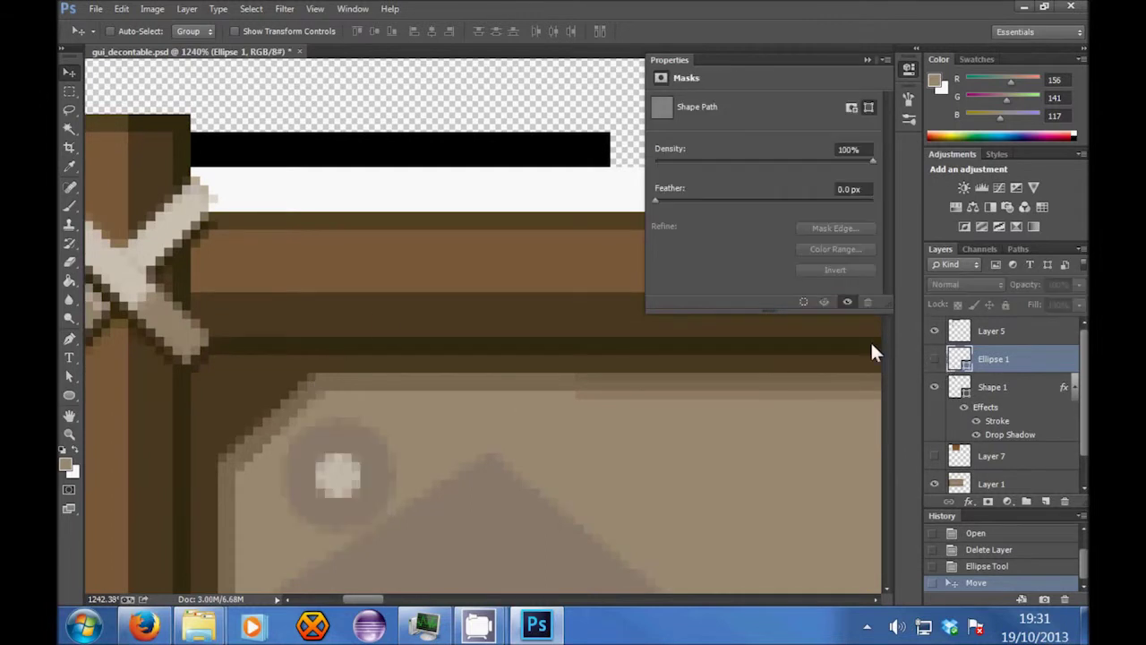
{"action": "left_click", "coordinate": [67, 170]}
{"action": "left_click", "coordinate": [335, 428]}
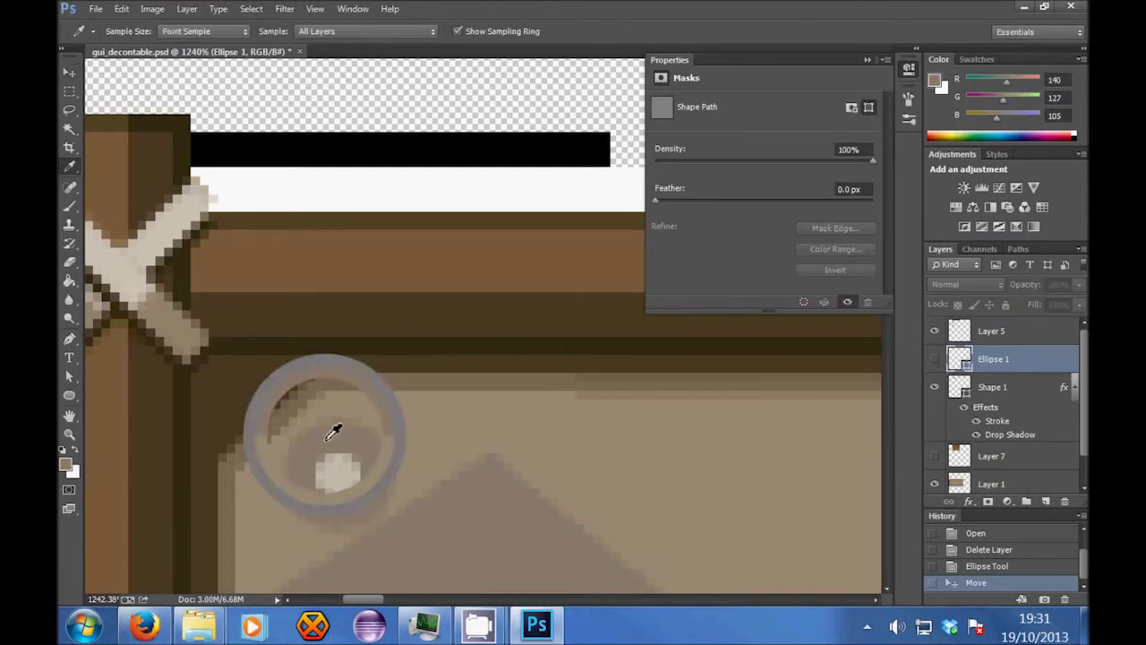
{"action": "left_click", "coordinate": [935, 358]}
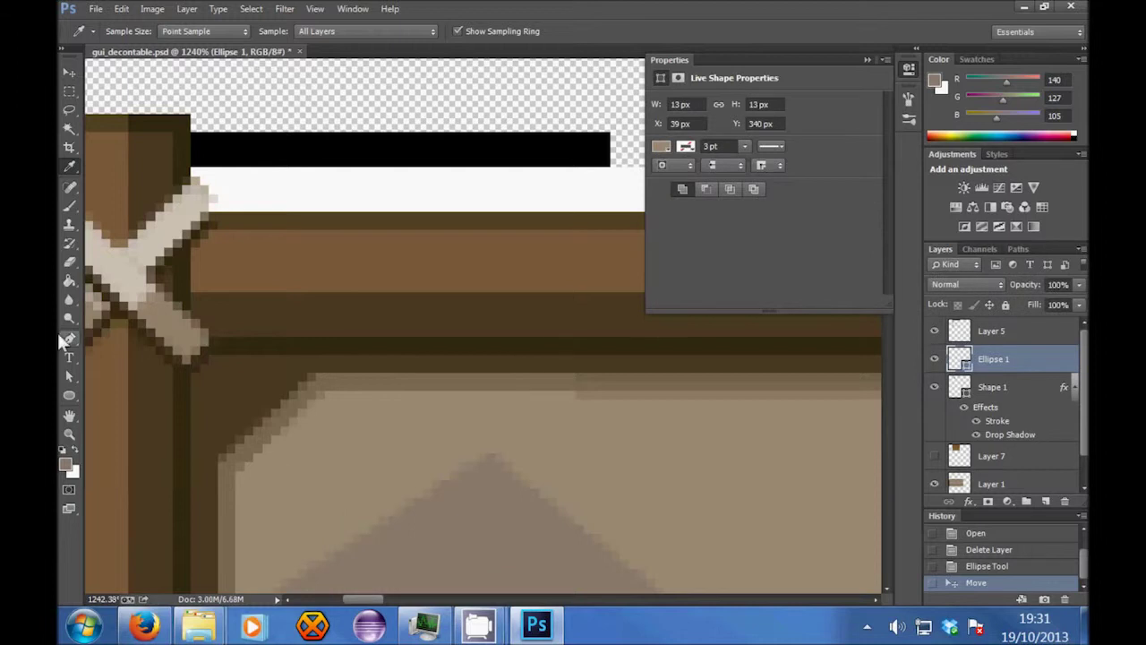
{"action": "left_click", "coordinate": [69, 374]}
{"action": "left_click", "coordinate": [133, 31]}
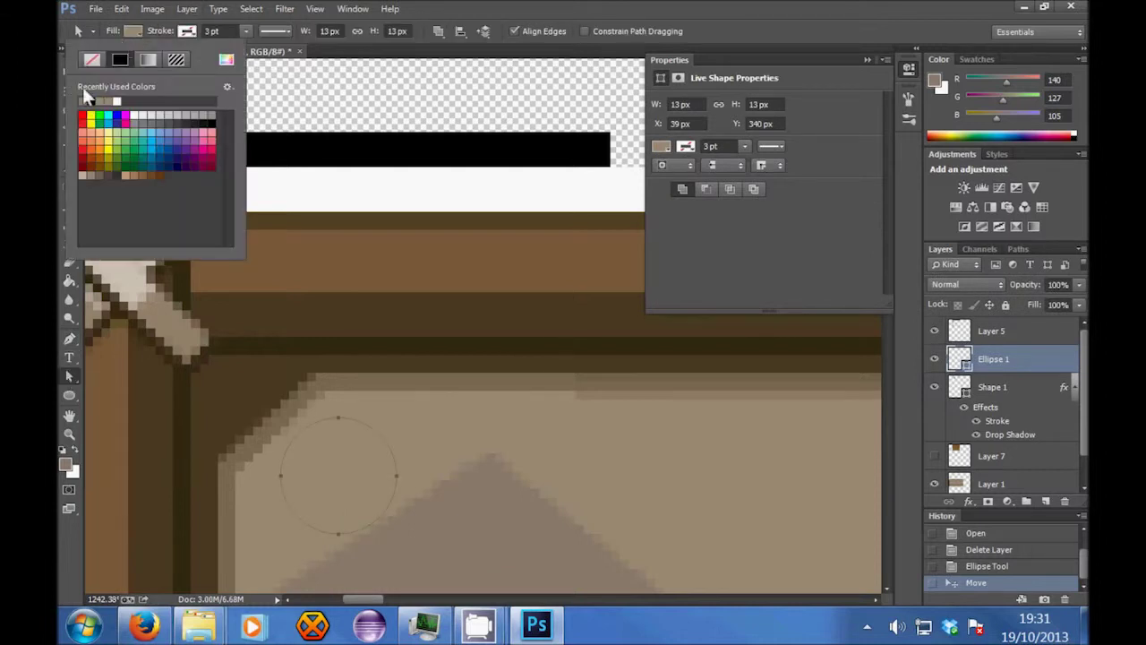
{"action": "left_click", "coordinate": [83, 102]}
Step: Add an inner glow to the Ellipse 1 layer with a Center source, 100% choke and 4 px size
{"action": "left_click", "coordinate": [1021, 387]}
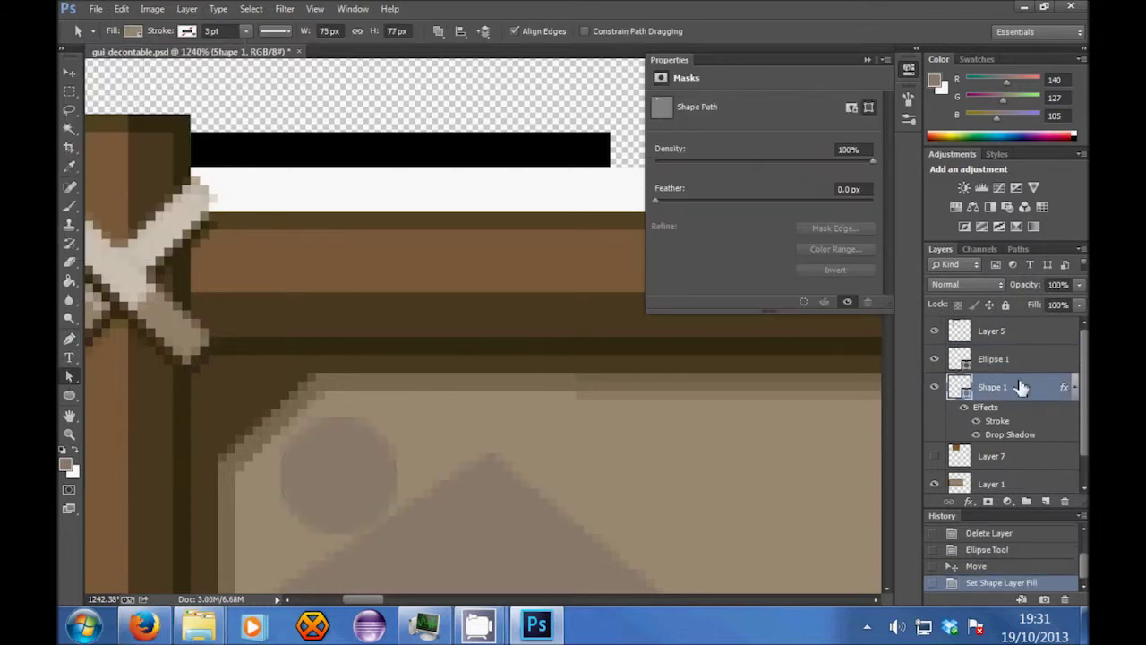
{"action": "right_click", "coordinate": [1015, 359]}
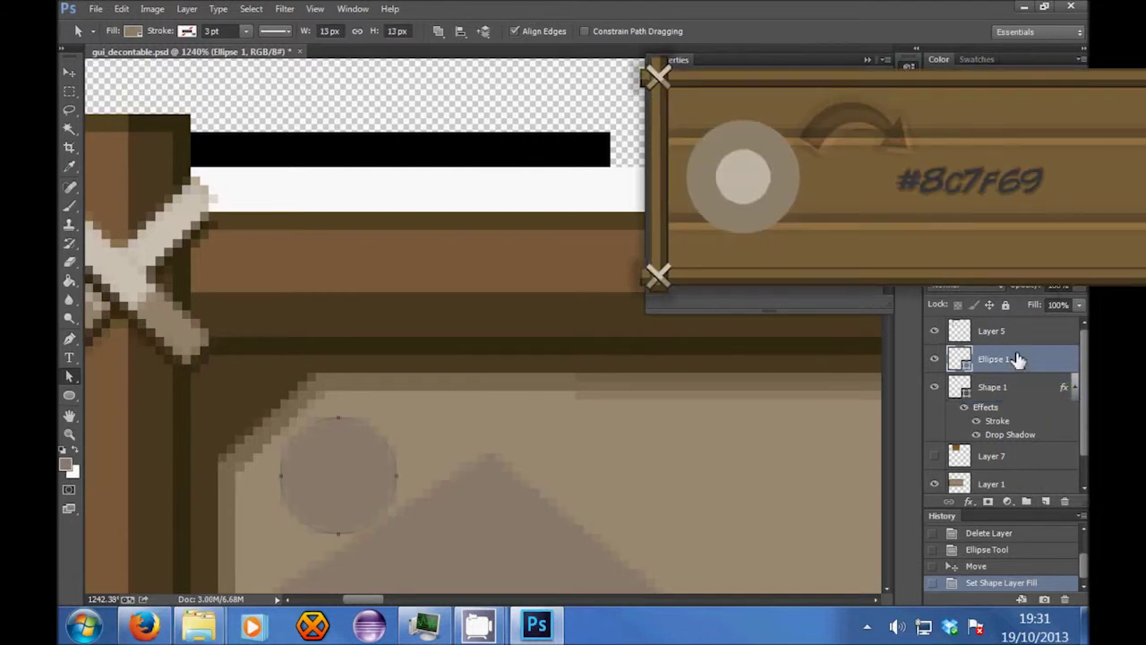
{"action": "left_click", "coordinate": [761, 129]}
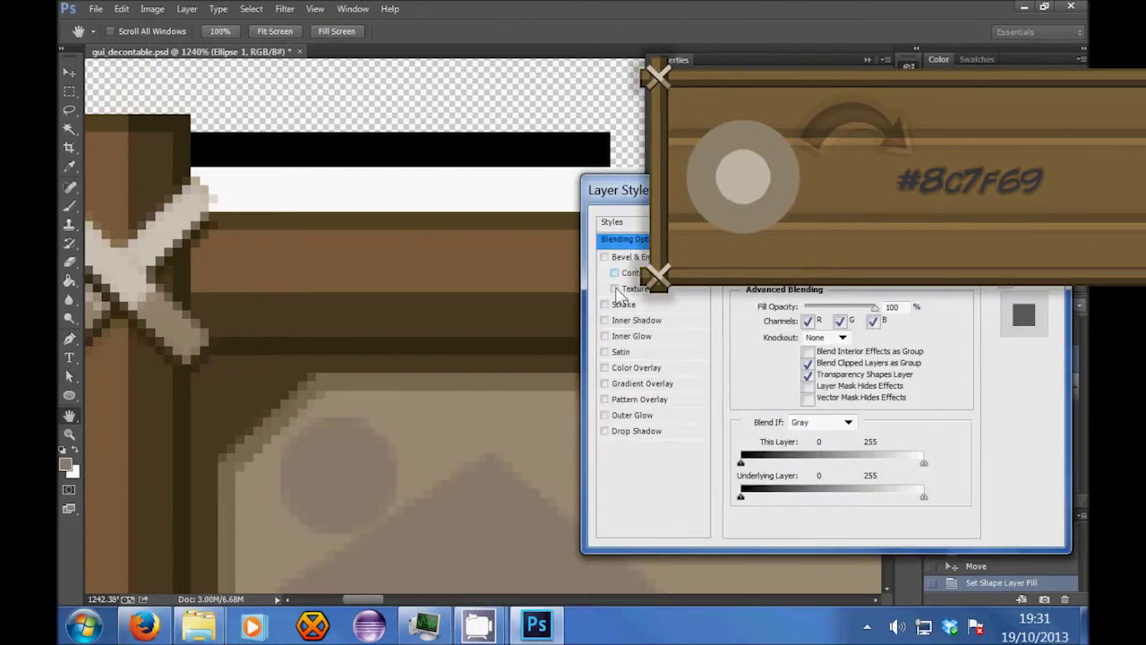
{"action": "left_click", "coordinate": [606, 339]}
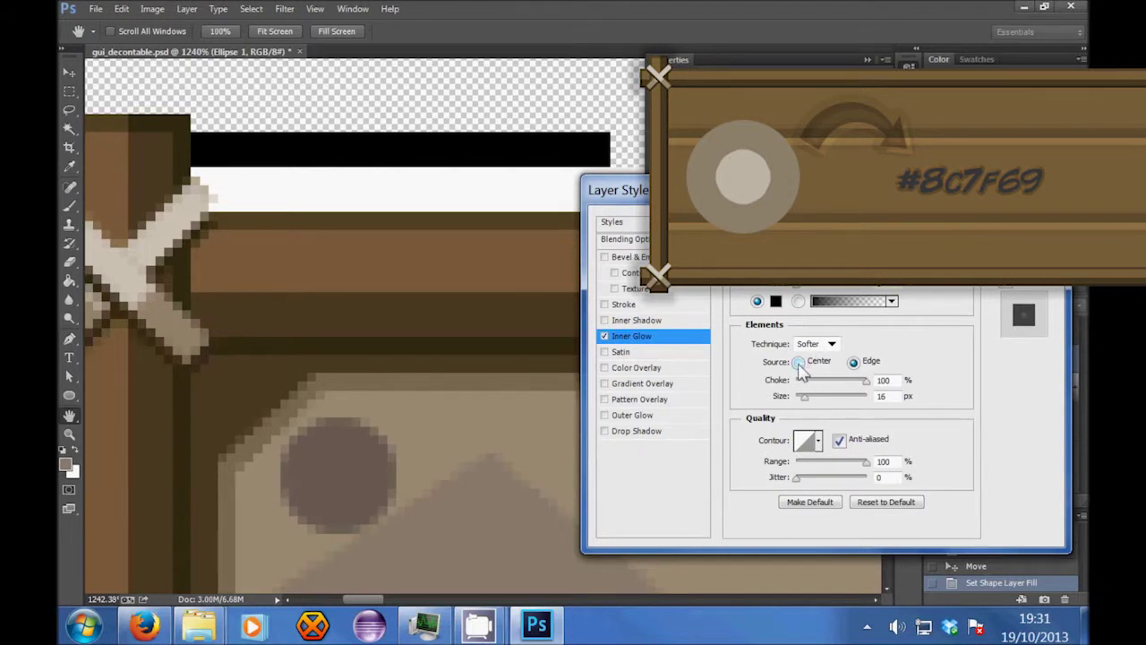
{"action": "left_click", "coordinate": [798, 361]}
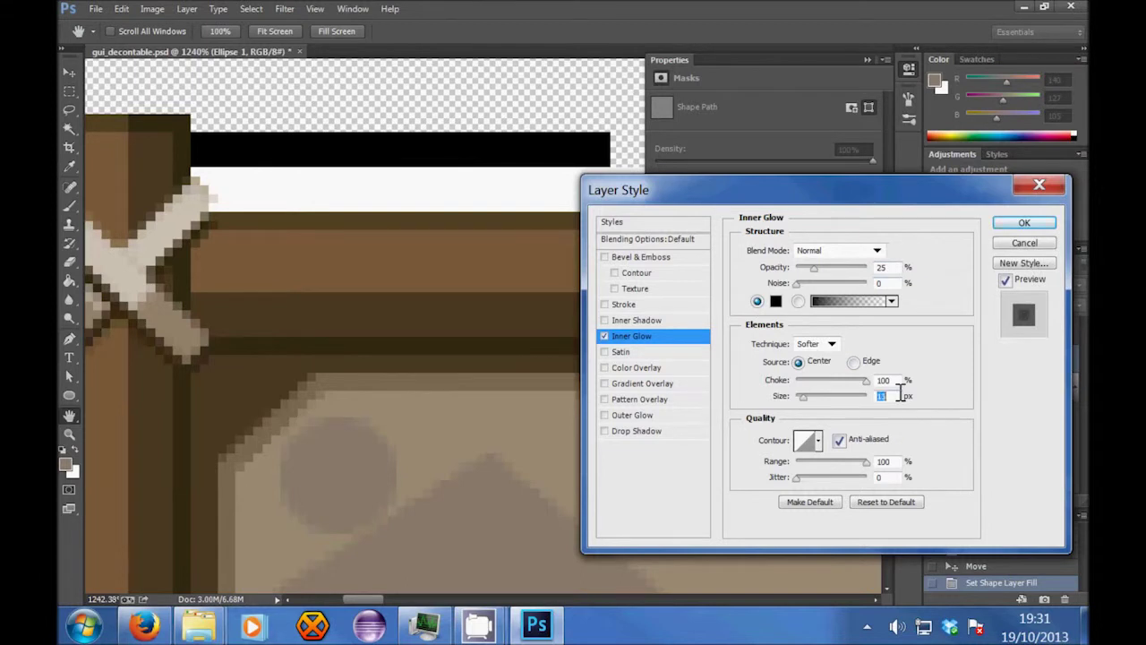
{"action": "key", "text": "Down"}
{"action": "key", "text": "Down"}
{"action": "key", "text": "Down"}
{"action": "key", "text": "Up"}
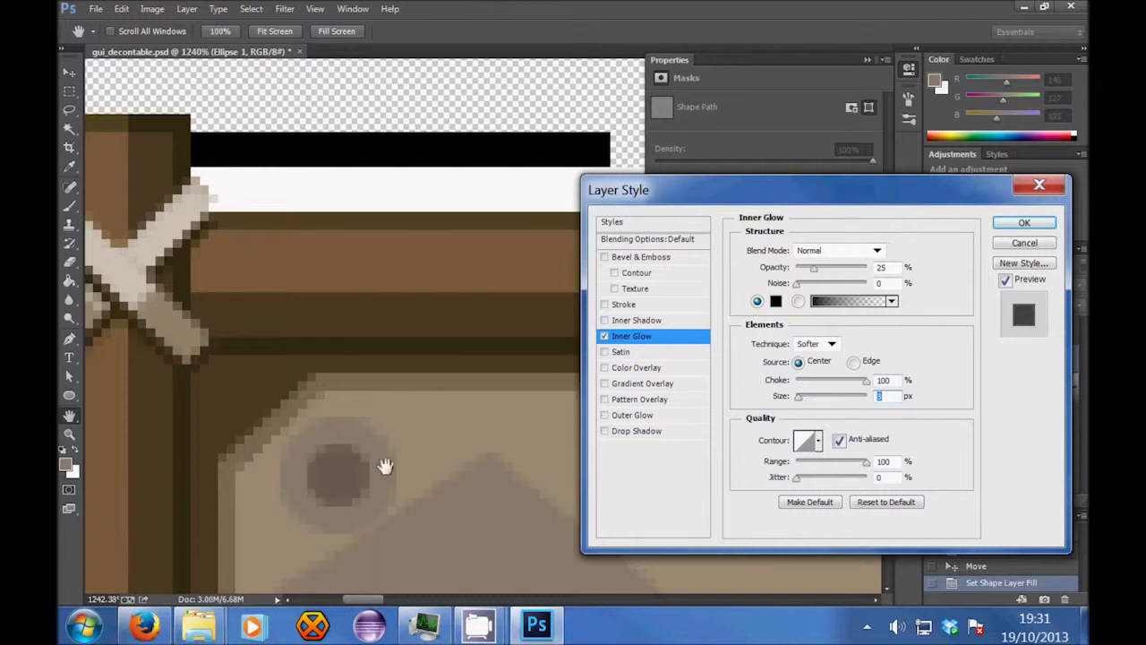
Step: Set the inner glow to Soft Light blending, white #ffffff and 100% opacity, and apply it to the ellipse
{"action": "left_click", "coordinate": [825, 251]}
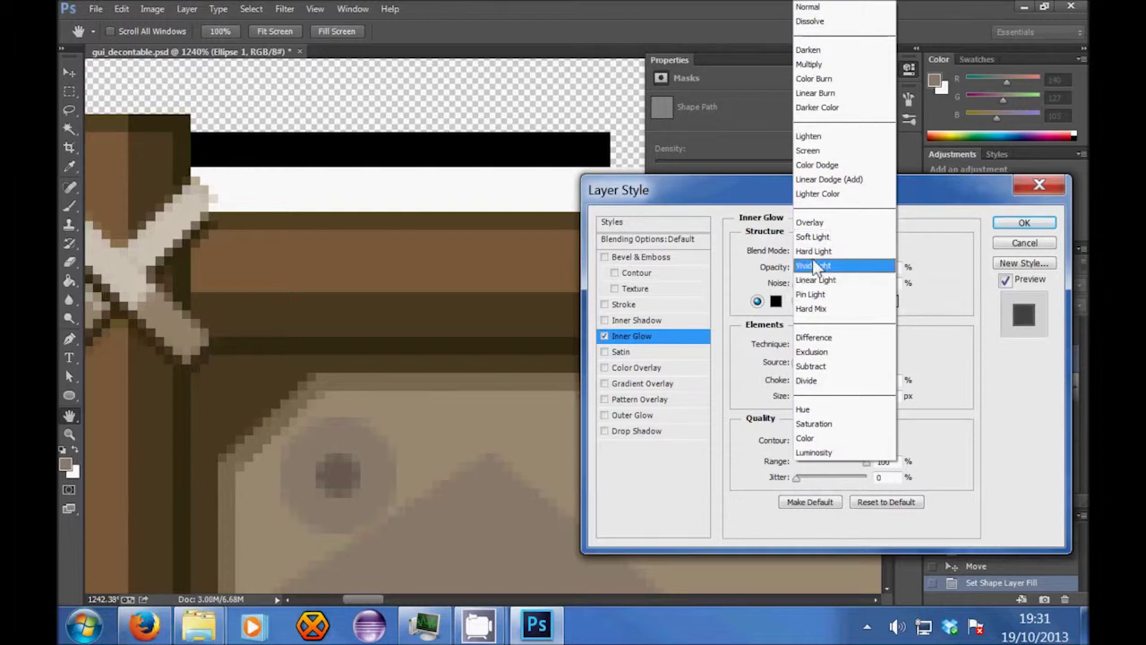
{"action": "left_click", "coordinate": [825, 237]}
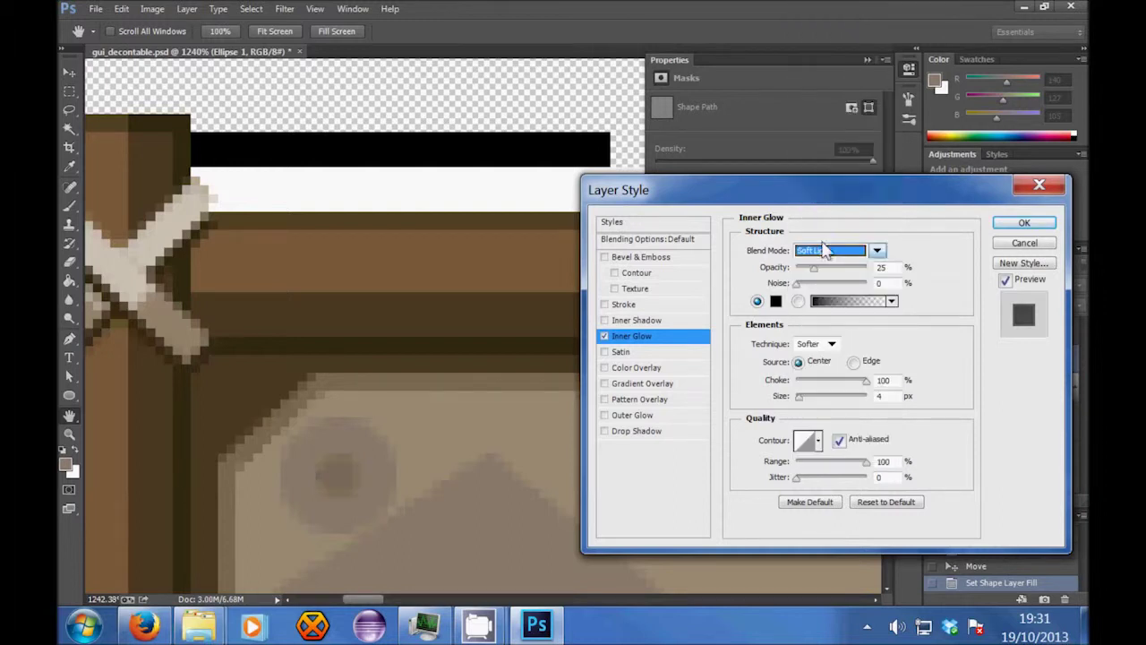
{"action": "left_click", "coordinate": [775, 302]}
{"action": "type", "text": "ffffff"}
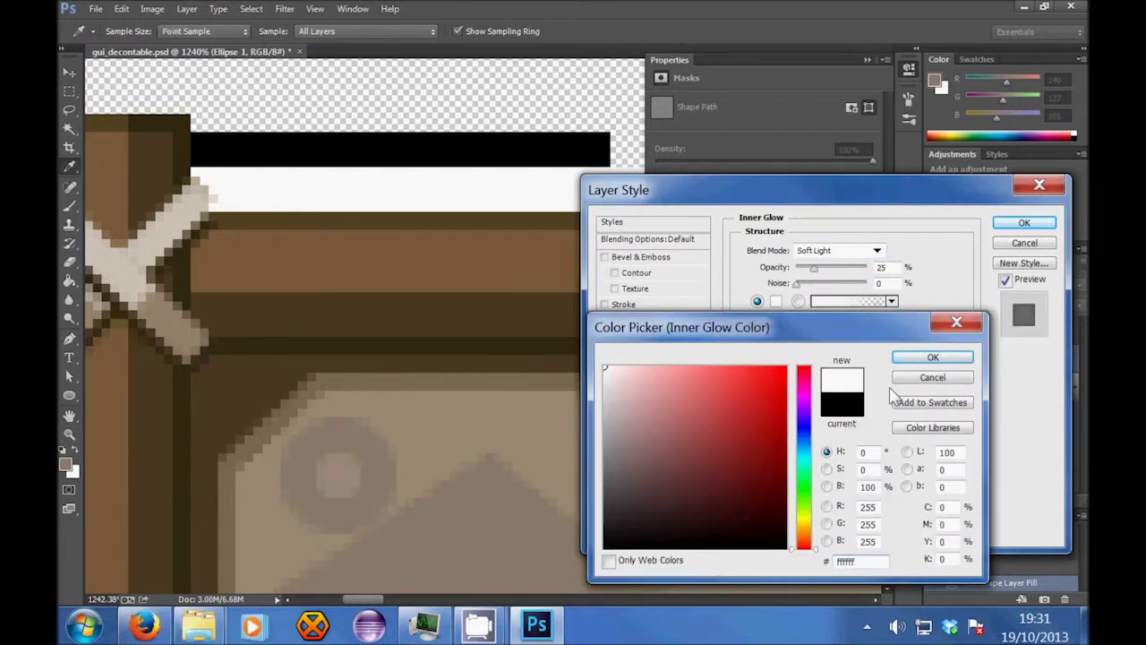
{"action": "left_click", "coordinate": [933, 358]}
{"action": "left_click_drag", "start_coordinate": [814, 269], "coordinate": [898, 270]}
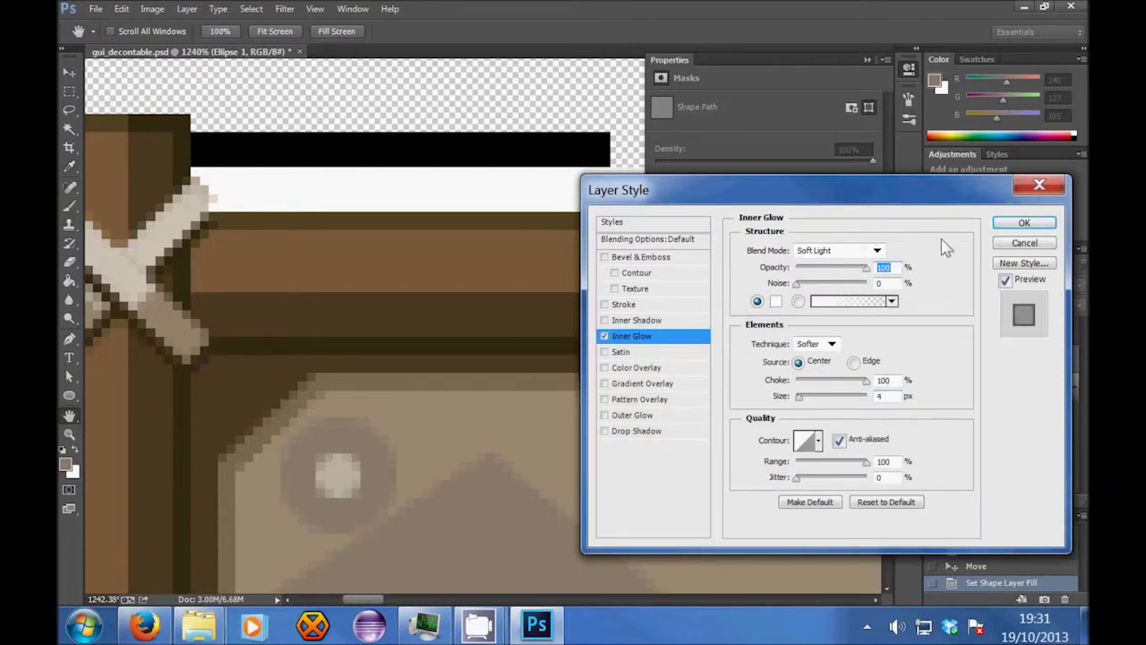
{"action": "left_click", "coordinate": [1012, 226]}
Step: Move the stud from the inventory panel to the beige slot shape's upper-left corner, at X 253 px and Y 59 px
{"action": "scroll", "coordinate": [507, 230], "scroll_direction": "up", "scroll_amount": 1}
{"action": "key", "text": "z"}
{"action": "left_click_drag", "start_coordinate": [497, 235], "coordinate": [720, 163]}
{"action": "key", "text": "a"}
{"action": "left_click", "coordinate": [69, 76]}
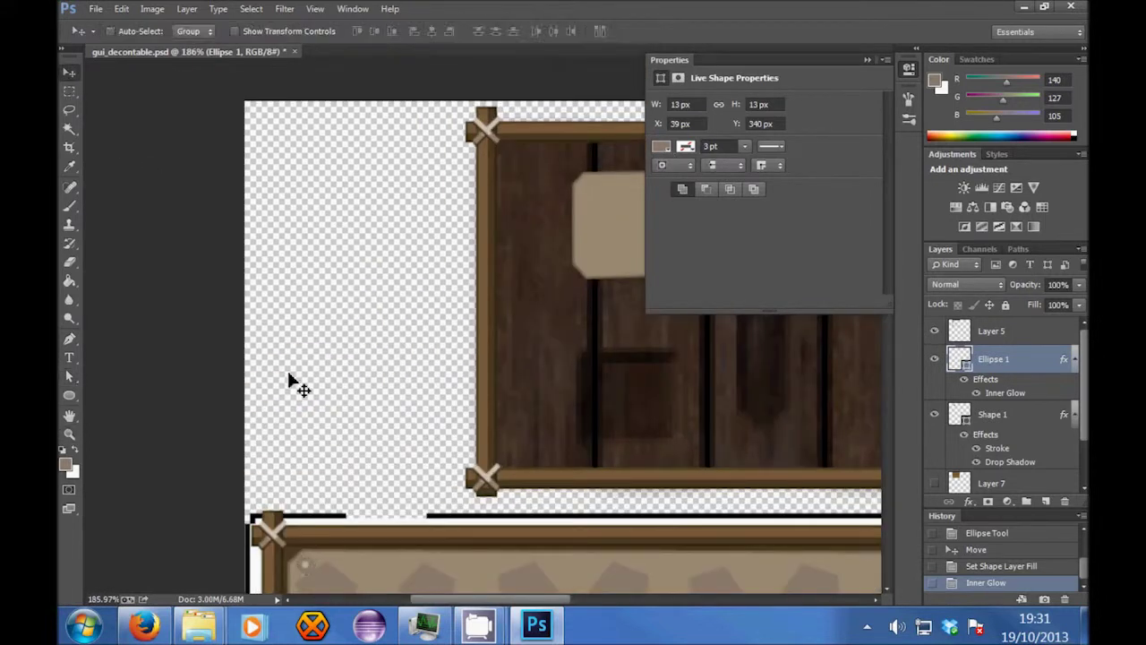
{"action": "left_click_drag", "start_coordinate": [286, 394], "coordinate": [477, 226]}
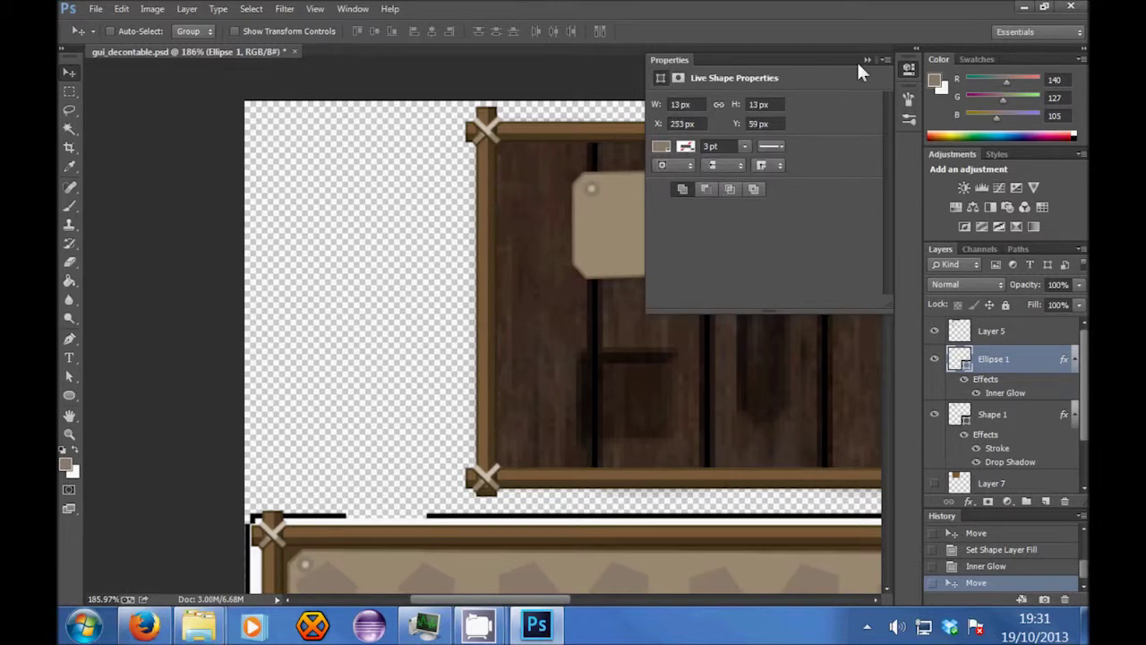
{"action": "left_click", "coordinate": [866, 59]}
Step: Duplicate the Ellipse 1 layer and place the copy in the slot shape's upper-right corner
{"action": "key", "text": "z"}
{"action": "left_click_drag", "start_coordinate": [626, 191], "coordinate": [817, 125]}
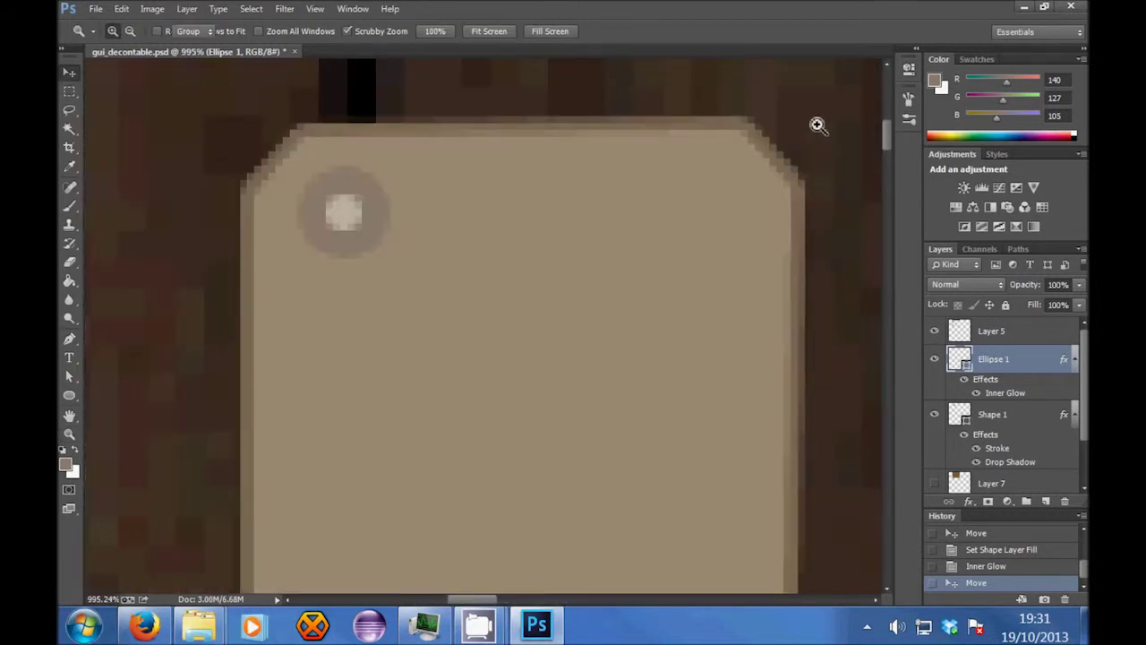
{"action": "right_click", "coordinate": [1025, 358]}
{"action": "left_click", "coordinate": [767, 157]}
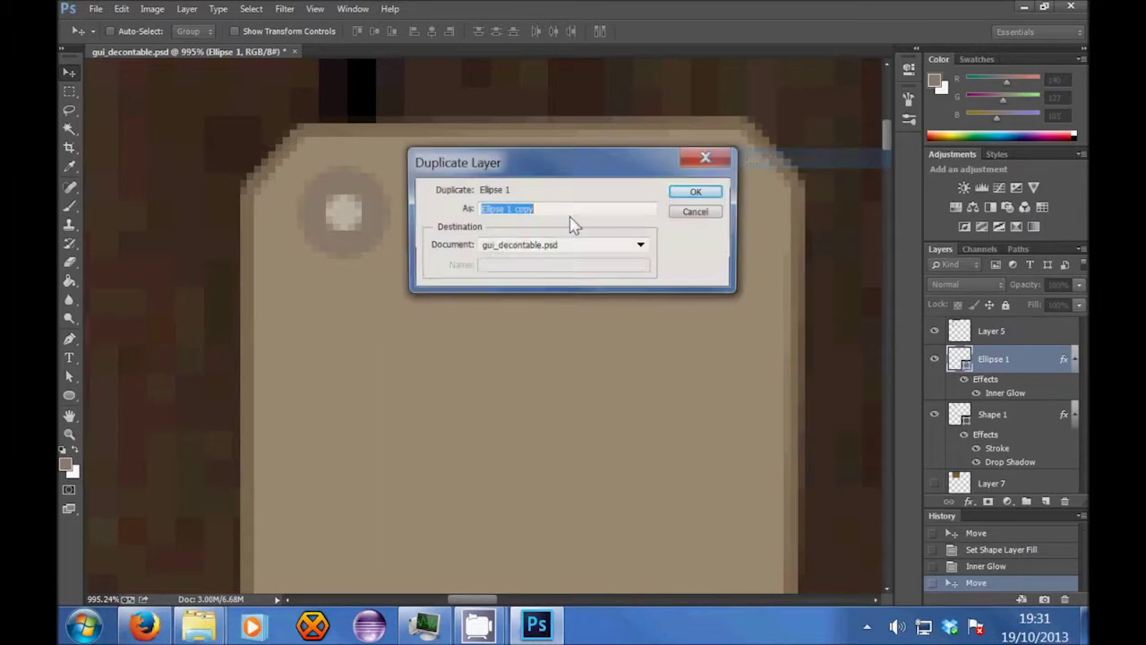
{"action": "left_click", "coordinate": [695, 191]}
{"action": "left_click_drag", "start_coordinate": [302, 234], "coordinate": [665, 229]}
Step: Duplicate the Ellipse 1 and Ellipse 1 copy layers together and move the new pair of studs to the slot shape's two lower corners
{"action": "left_click", "coordinate": [993, 415], "text": "ctrl"}
{"action": "right_click", "coordinate": [990, 416]}
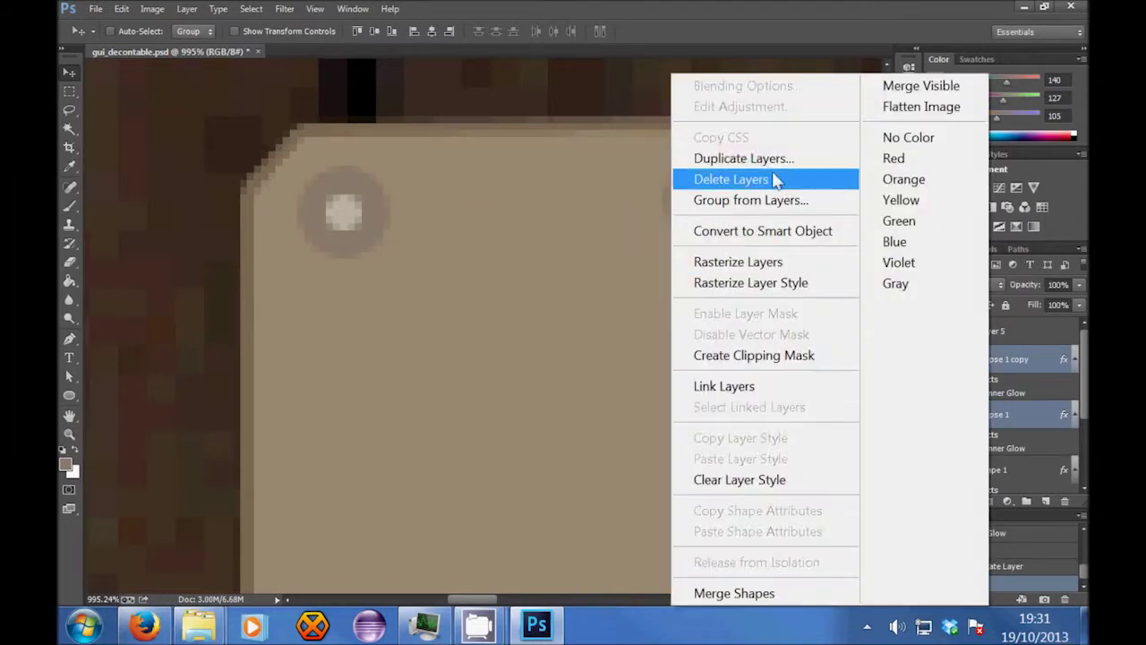
{"action": "left_click", "coordinate": [743, 157]}
{"action": "left_click", "coordinate": [695, 190]}
{"action": "scroll", "coordinate": [692, 197], "scroll_direction": "down", "scroll_amount": 2}
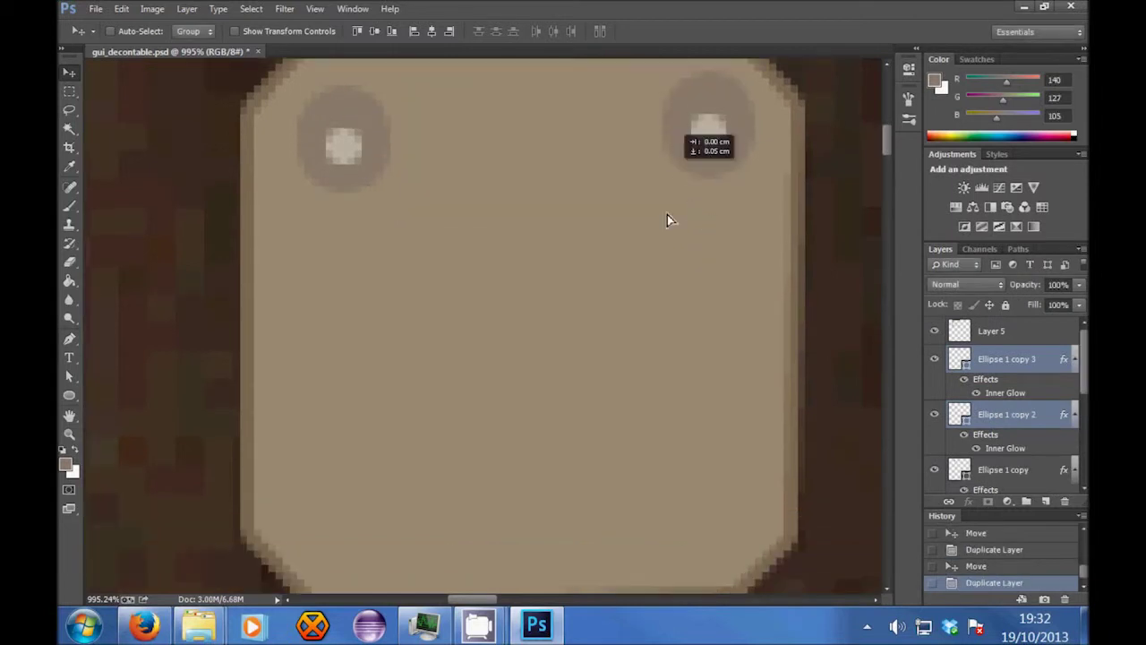
{"action": "left_click_drag", "start_coordinate": [667, 220], "coordinate": [647, 538]}
Step: Nudge the Ellipse 1 copy 2 stud slightly further down into the slot shape's lower-left corner
{"action": "left_click", "coordinate": [1017, 417]}
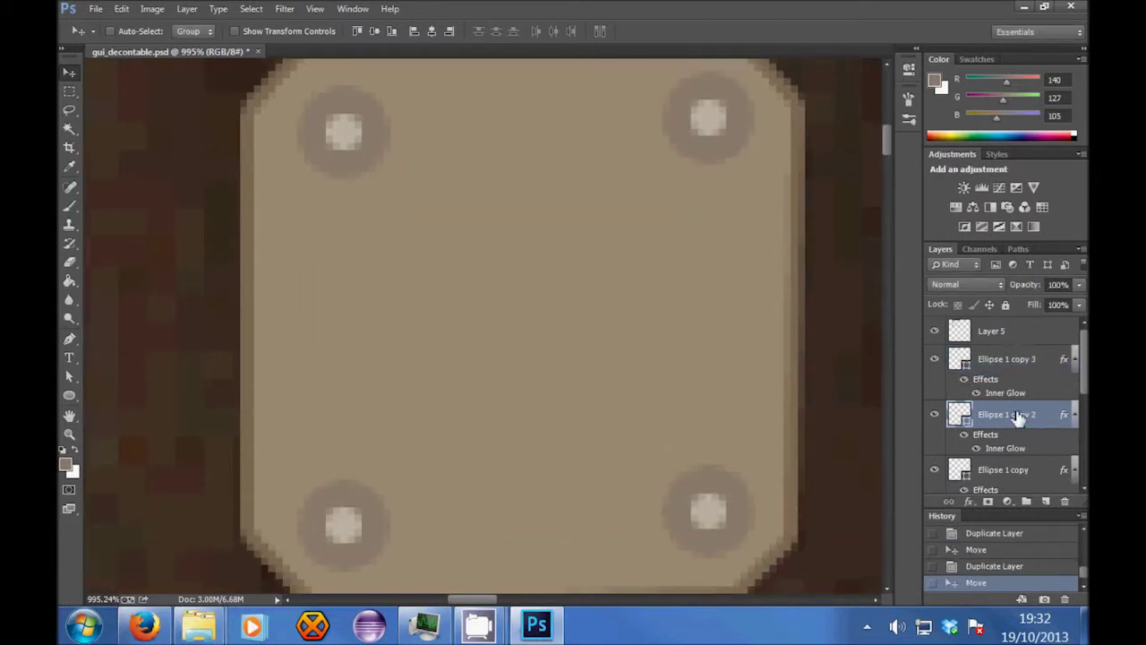
{"action": "mouse_move", "coordinate": [452, 501]}
{"action": "left_mouse_down"}
{"action": "mouse_move", "coordinate": [453, 482]}
{"action": "mouse_move", "coordinate": [448, 507]}
{"action": "left_mouse_up"}
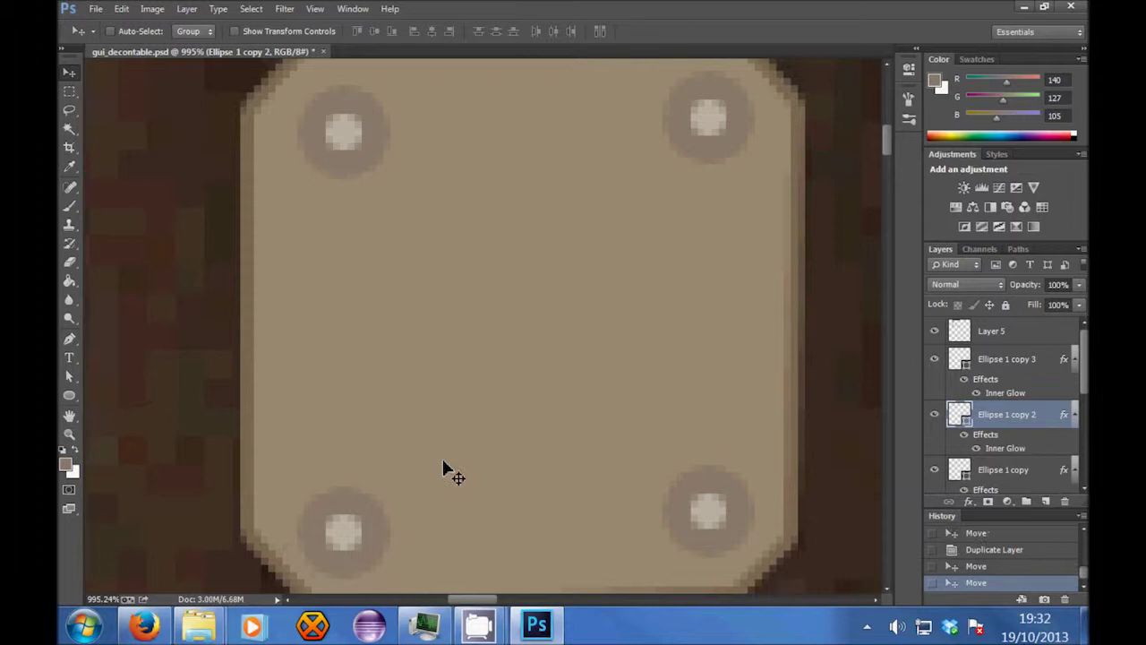
{"action": "scroll", "coordinate": [385, 351], "scroll_direction": "down", "scroll_amount": 2}
{"action": "scroll", "coordinate": [493, 309], "scroll_direction": "up", "scroll_amount": 1}
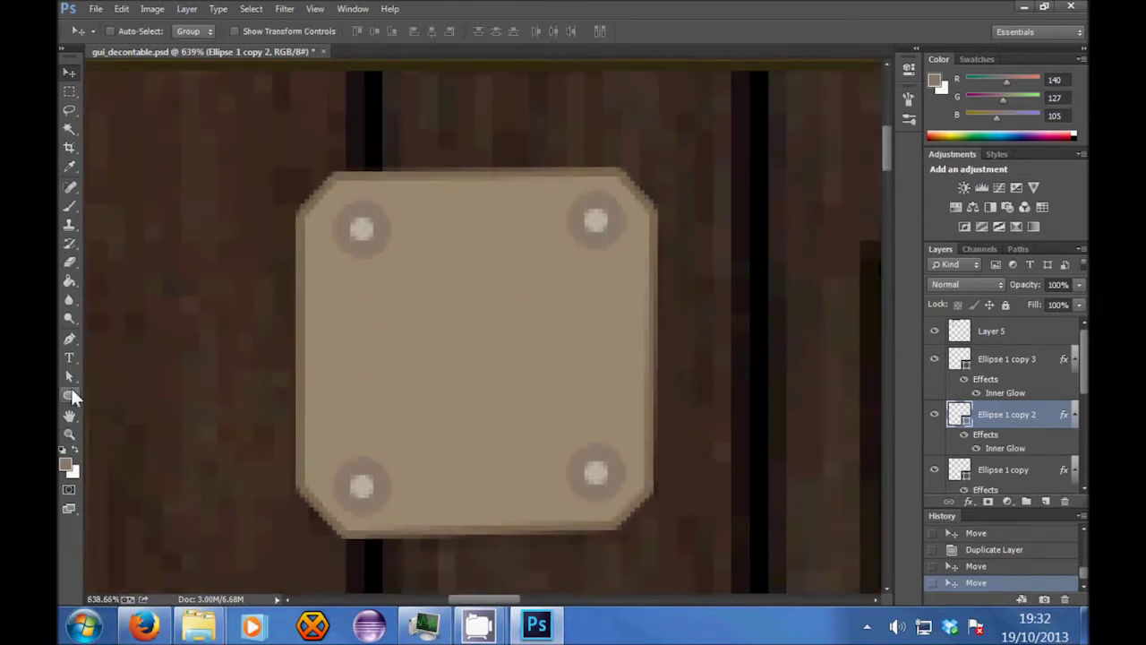
Step: Draw an eight-sided polygon about 39 px wide in the middle of the beige slot shape
{"action": "left_click", "coordinate": [71, 397]}
{"action": "left_click", "coordinate": [112, 434]}
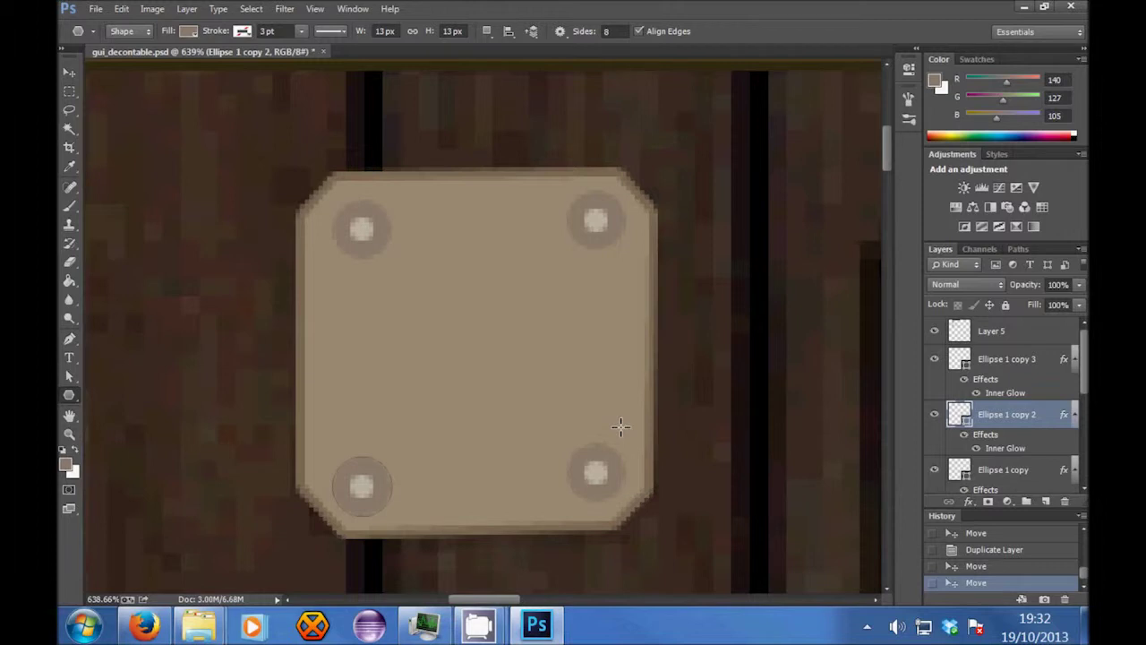
{"action": "left_click_drag", "start_coordinate": [477, 346], "coordinate": [525, 265]}
Step: Hide the octagon's layer and draw a 5-sided polygon about 43 x 41 px in the middle of the slot shape
{"action": "left_click", "coordinate": [624, 30]}
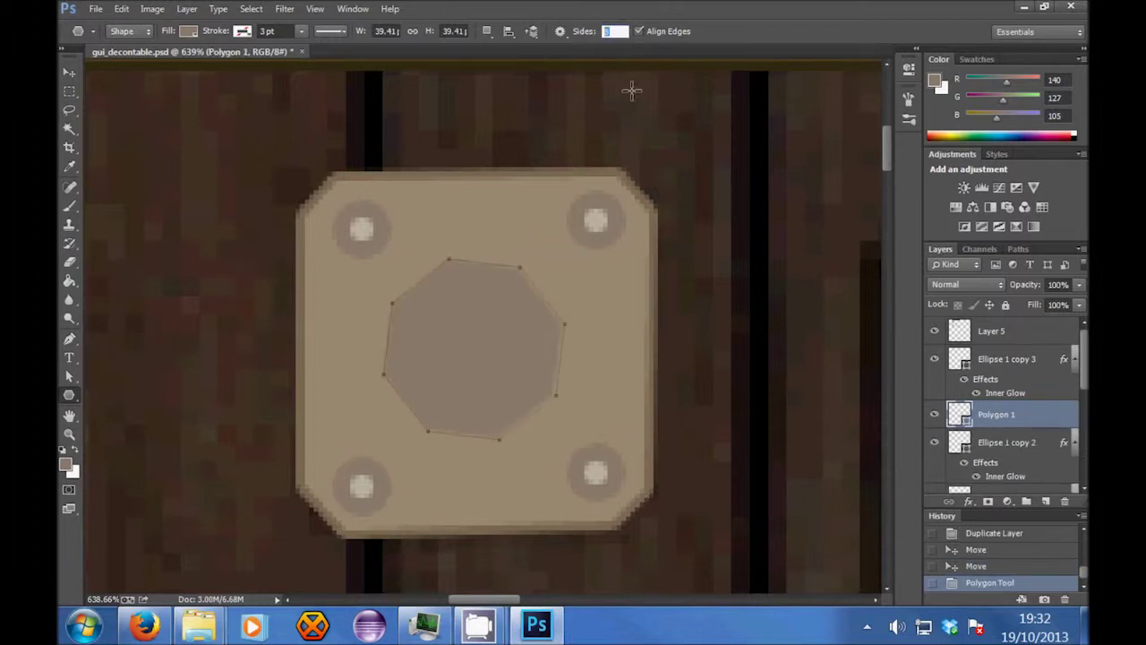
{"action": "left_click", "coordinate": [999, 451]}
{"action": "left_click", "coordinate": [1006, 418]}
{"action": "left_click", "coordinate": [934, 414]}
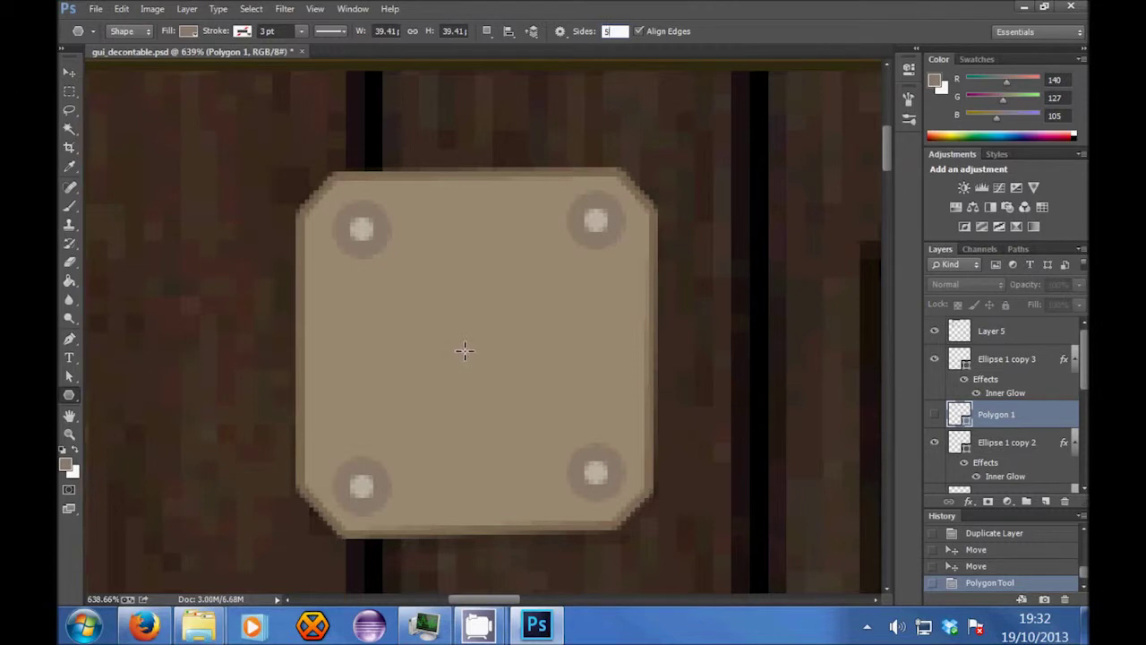
{"action": "left_click_drag", "start_coordinate": [464, 350], "coordinate": [522, 263]}
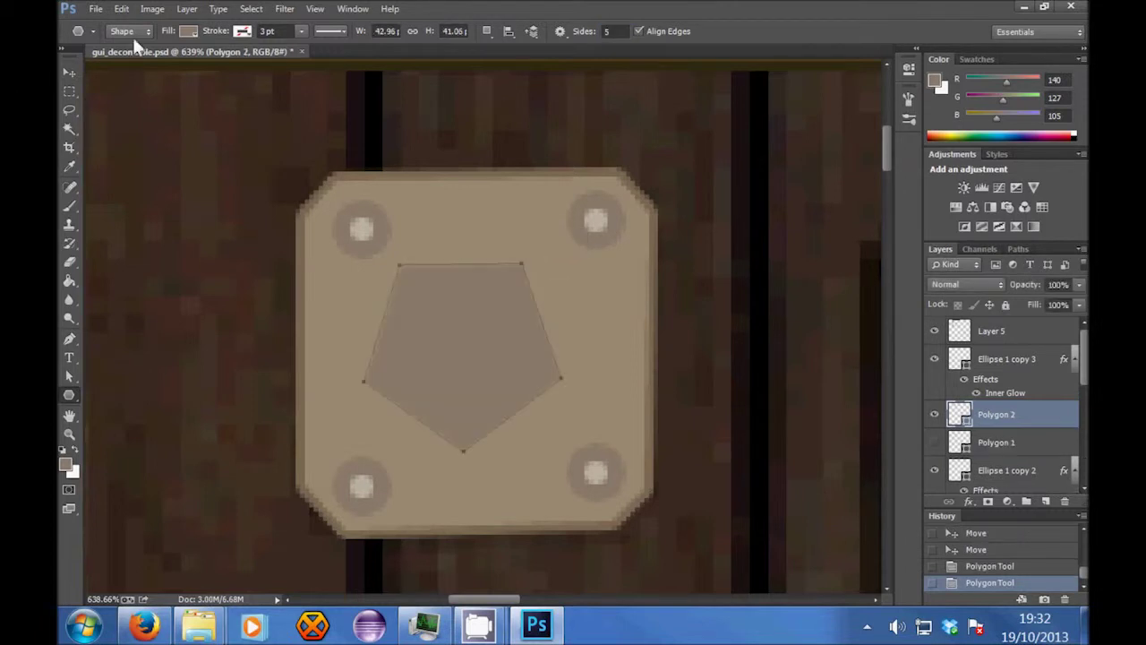
Step: Center the pentagon between the four studs of the slot shape and delete the hidden Polygon 1 layer
{"action": "left_click", "coordinate": [70, 72]}
{"action": "left_click_drag", "start_coordinate": [310, 228], "coordinate": [373, 220]}
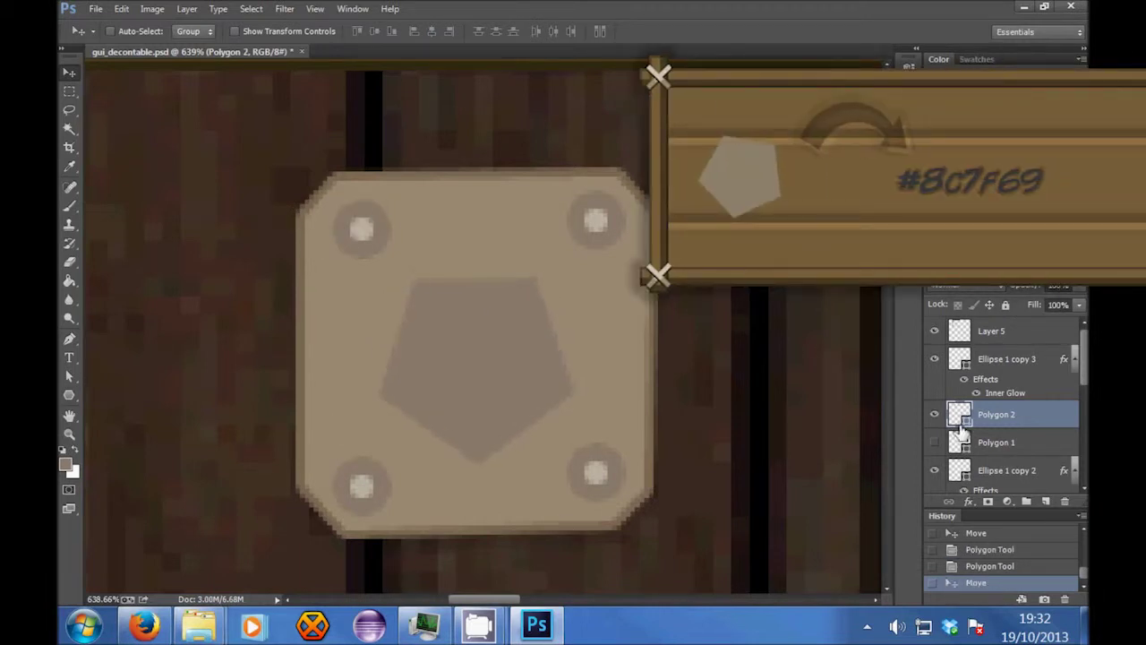
{"action": "left_click", "coordinate": [1004, 446]}
{"action": "key", "text": "Delete"}
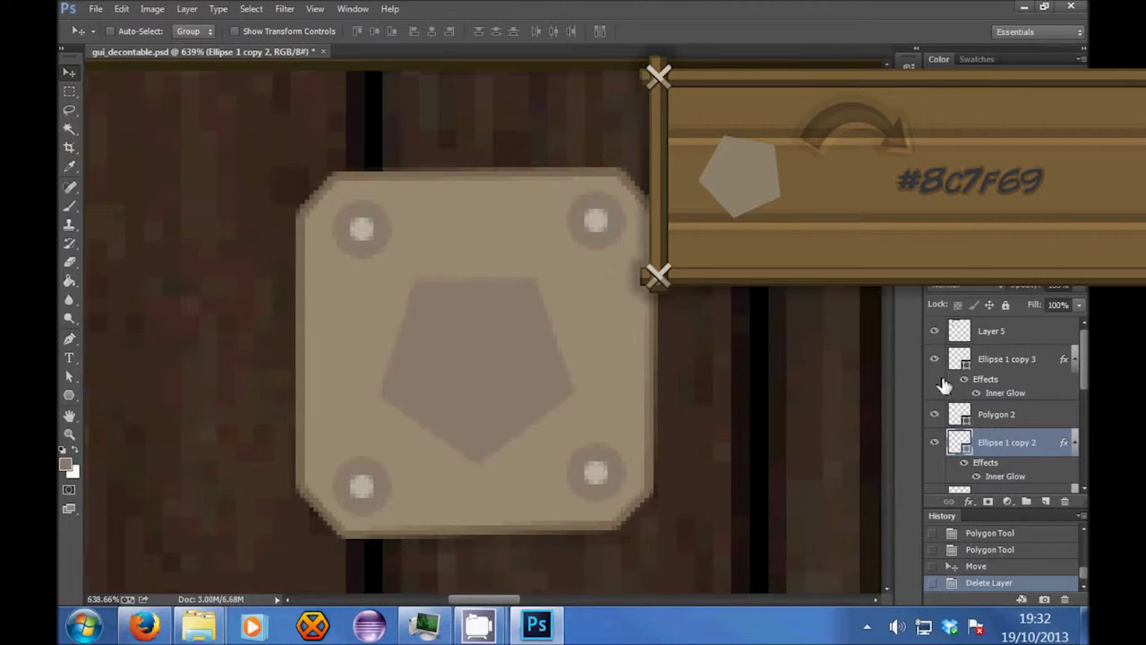
{"action": "left_click", "coordinate": [1043, 419]}
{"action": "left_click_drag", "start_coordinate": [519, 349], "coordinate": [512, 314]}
Step: Create a new layer group and put all the stud ellipses, the pentagon and Shape 1 into it
{"action": "scroll", "coordinate": [525, 337], "scroll_direction": "down", "scroll_amount": 2}
{"action": "left_click", "coordinate": [1007, 359]}
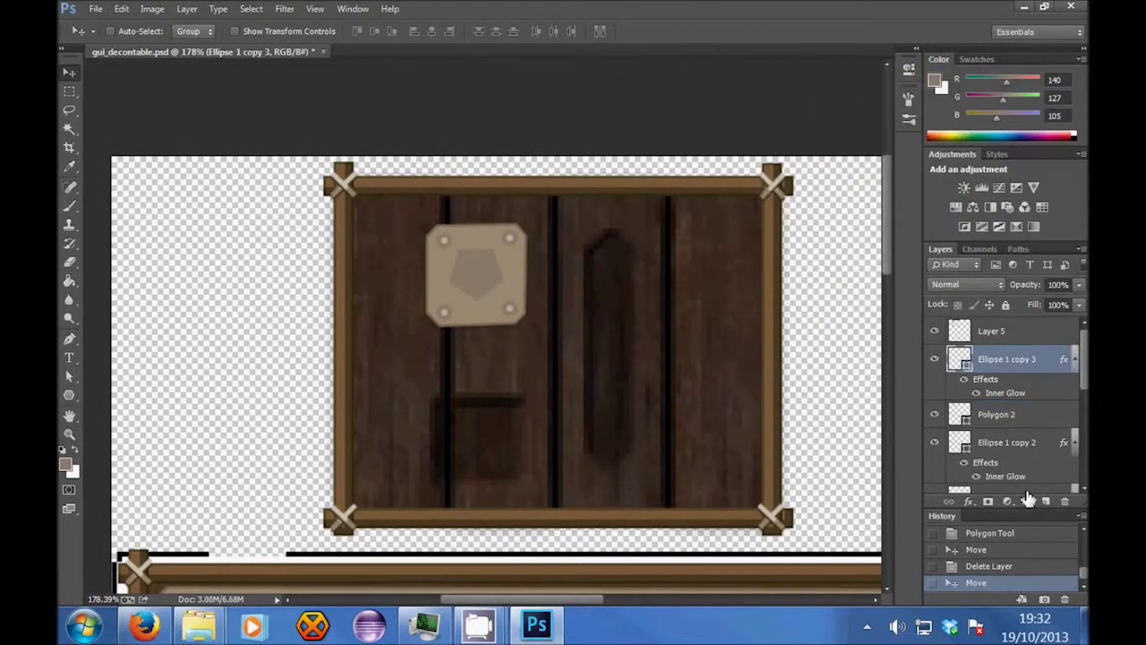
{"action": "left_click", "coordinate": [1027, 503]}
{"action": "scroll", "coordinate": [999, 396], "scroll_direction": "down", "scroll_amount": 3}
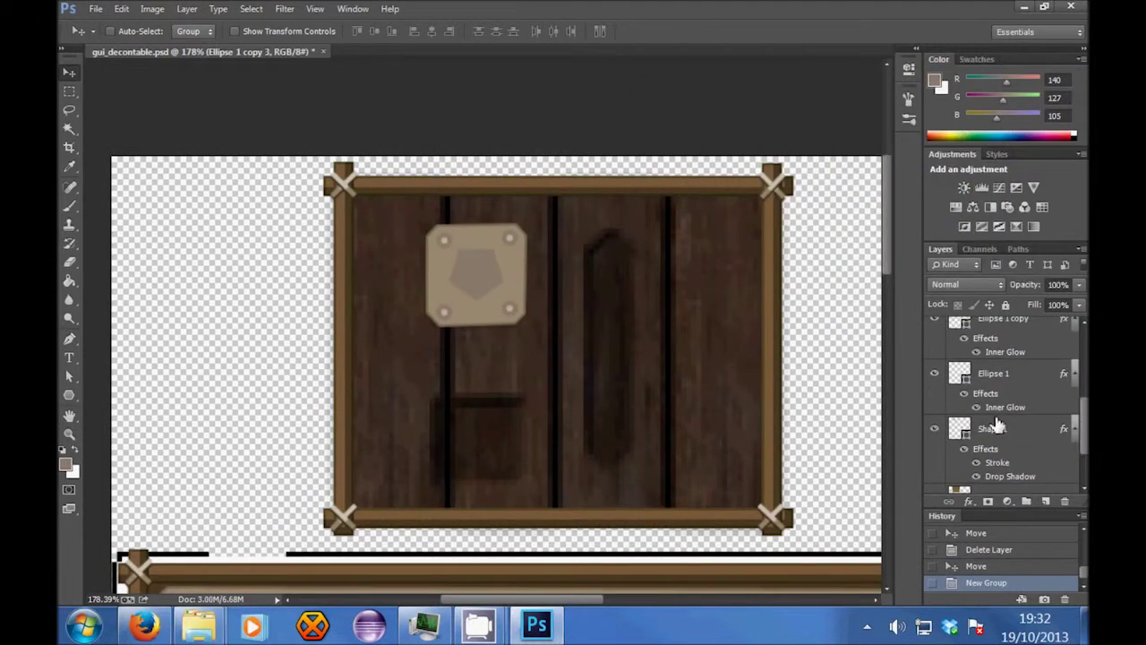
{"action": "left_click", "coordinate": [998, 432], "text": "shift"}
{"action": "scroll", "coordinate": [997, 431], "scroll_direction": "up", "scroll_amount": 3}
{"action": "left_click_drag", "start_coordinate": [1005, 383], "coordinate": [988, 355]}
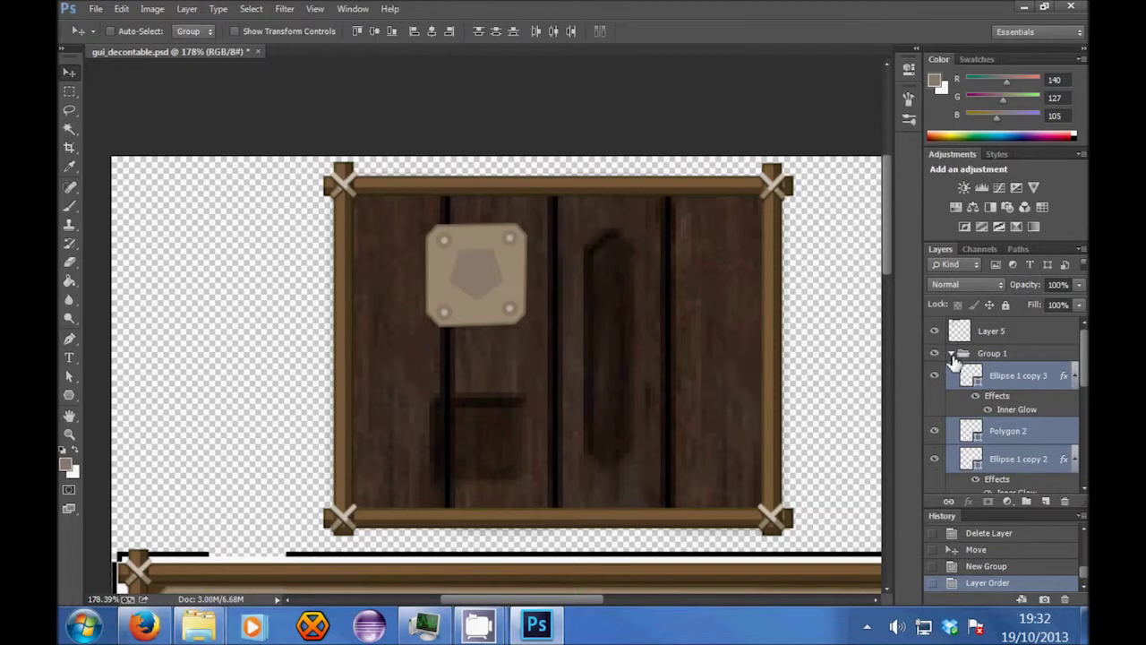
Step: Duplicate Group 1 and place the copy over the lower dark slot on the plank background
{"action": "left_click", "coordinate": [953, 355]}
{"action": "left_click", "coordinate": [996, 354]}
{"action": "right_click", "coordinate": [1006, 358]}
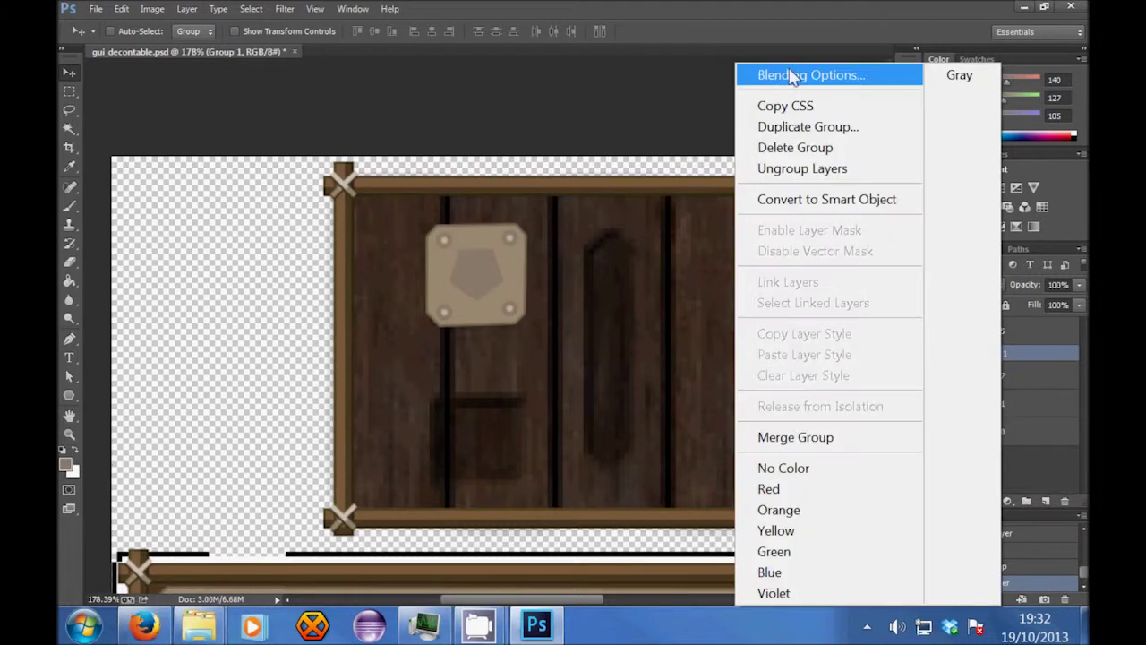
{"action": "left_click", "coordinate": [793, 126]}
{"action": "left_click", "coordinate": [694, 192]}
{"action": "left_click_drag", "start_coordinate": [389, 228], "coordinate": [391, 384]}
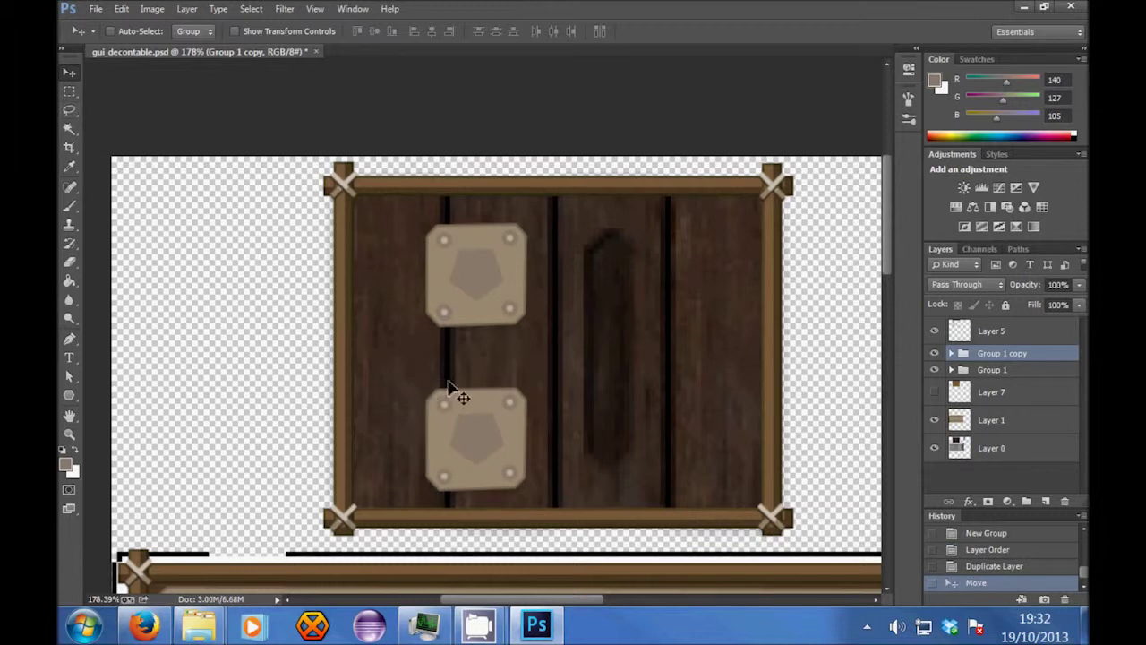
Step: Rotate the lower slot group a quarter turn clockwise with Free Transform so its pentagon points left
{"action": "key", "text": "z"}
{"action": "left_click_drag", "start_coordinate": [444, 421], "coordinate": [511, 400]}
{"action": "key", "text": "v"}
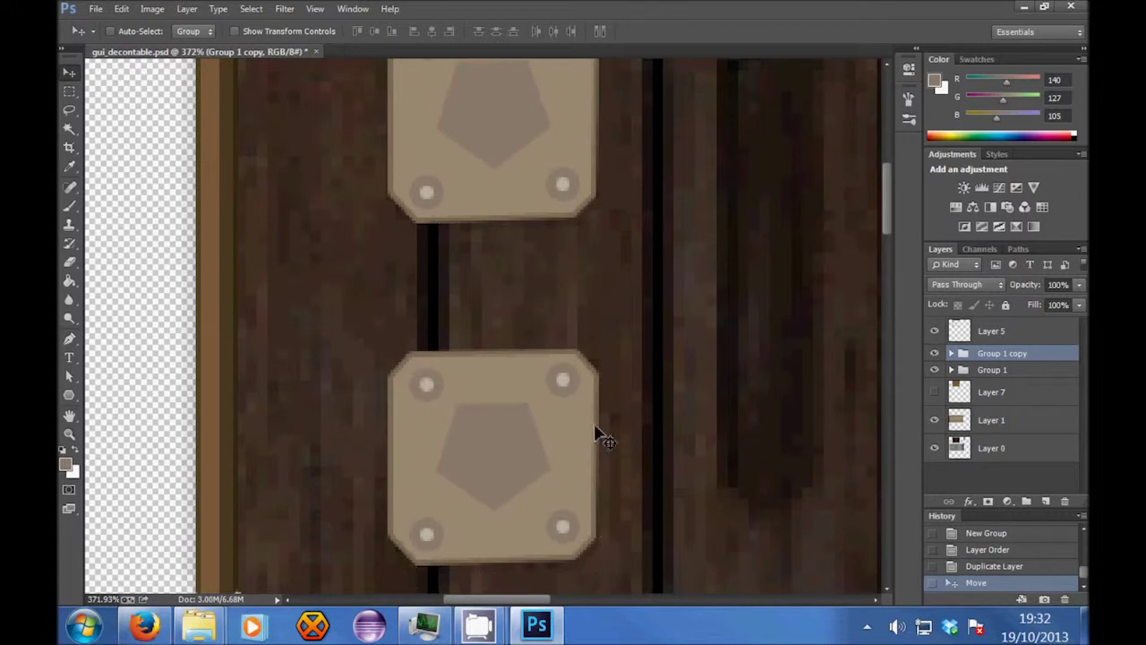
{"action": "scroll", "coordinate": [595, 340], "scroll_direction": "up", "scroll_amount": 6}
{"action": "scroll", "coordinate": [340, 125], "scroll_direction": "down", "scroll_amount": 5}
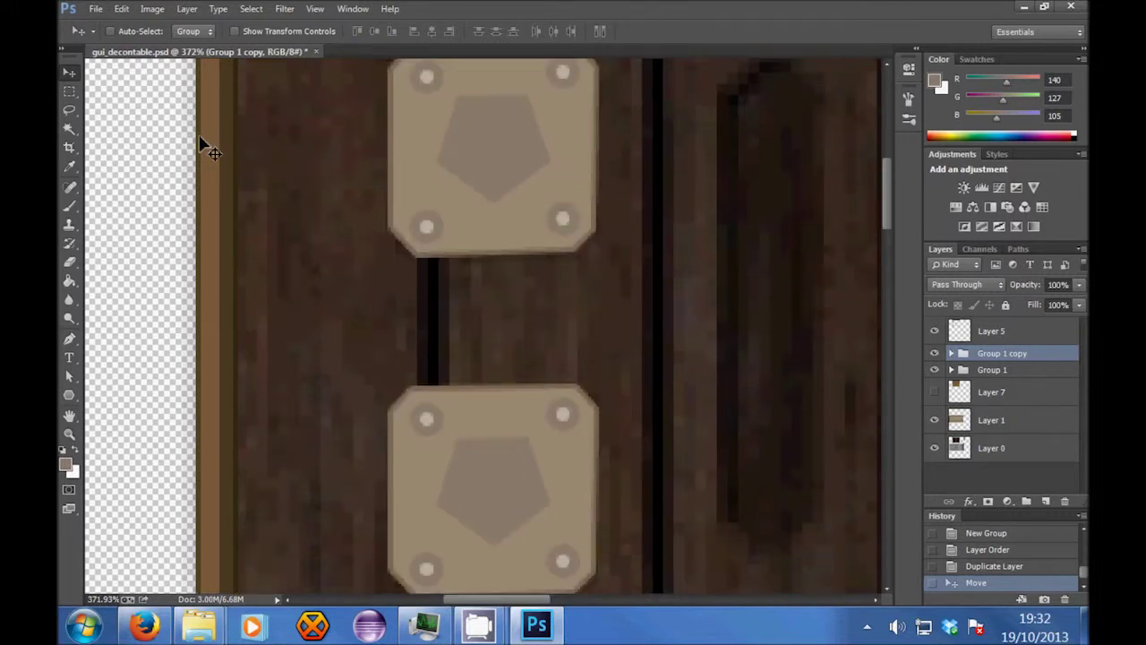
{"action": "left_click", "coordinate": [71, 91]}
{"action": "right_click", "coordinate": [439, 458]}
{"action": "left_click", "coordinate": [483, 378]}
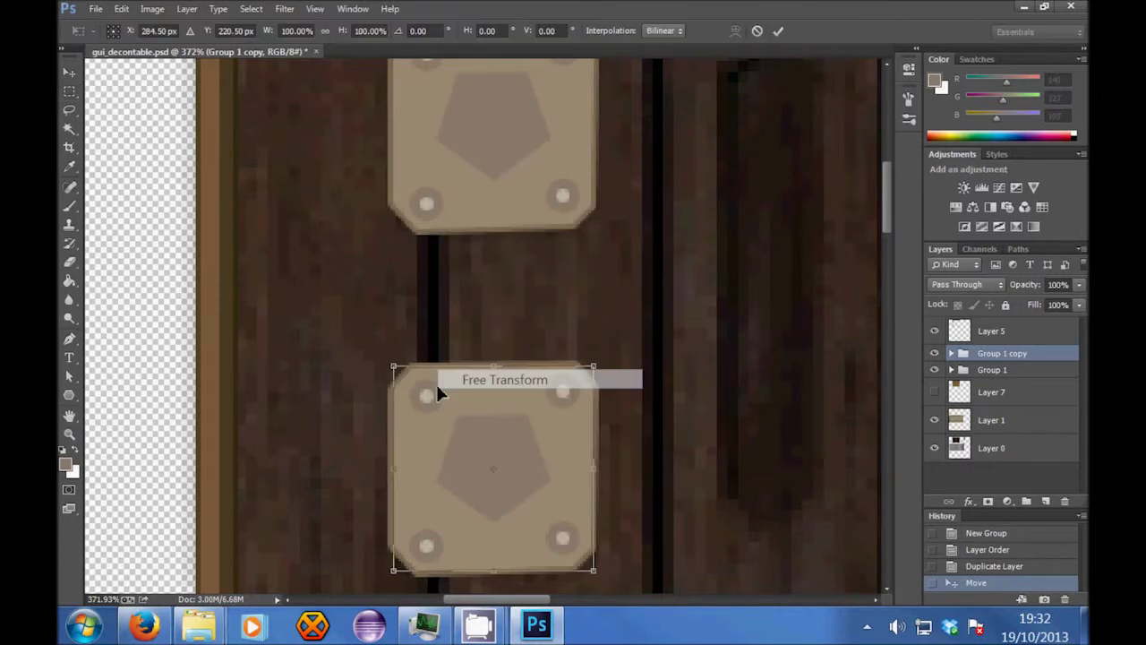
{"action": "left_click_drag", "start_coordinate": [416, 354], "coordinate": [527, 415]}
{"action": "key", "text": "Return"}
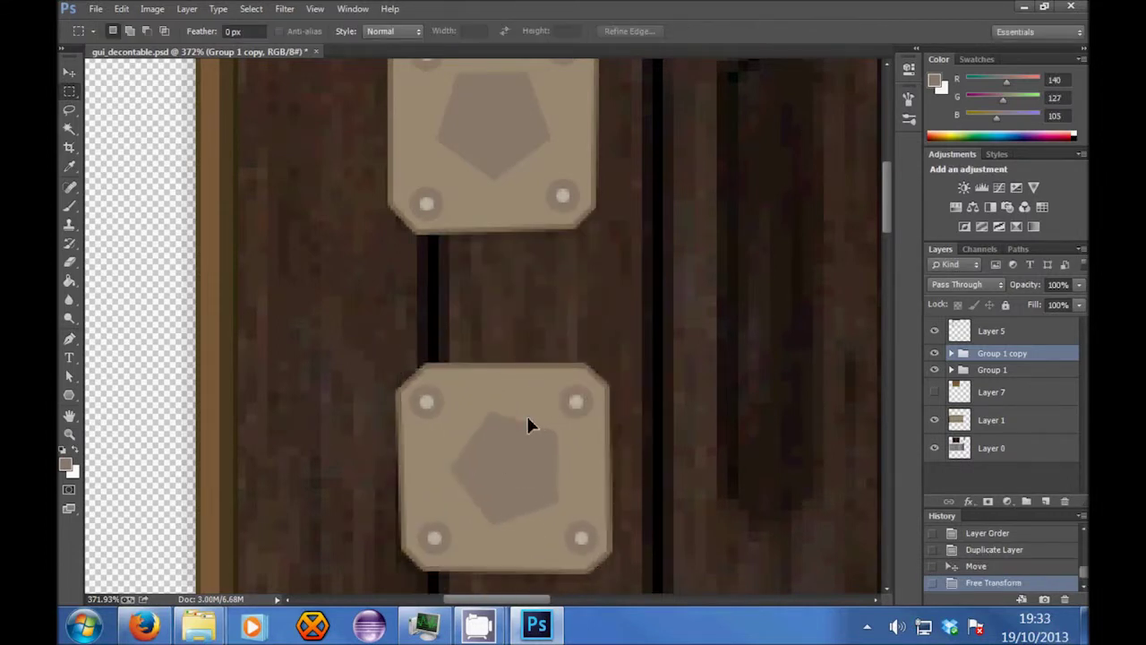
Step: Show the Layer 7 plank background behind the two slot shapes
{"action": "key", "text": "z"}
{"action": "left_click_drag", "start_coordinate": [487, 310], "coordinate": [430, 312]}
{"action": "left_click", "coordinate": [576, 277]}
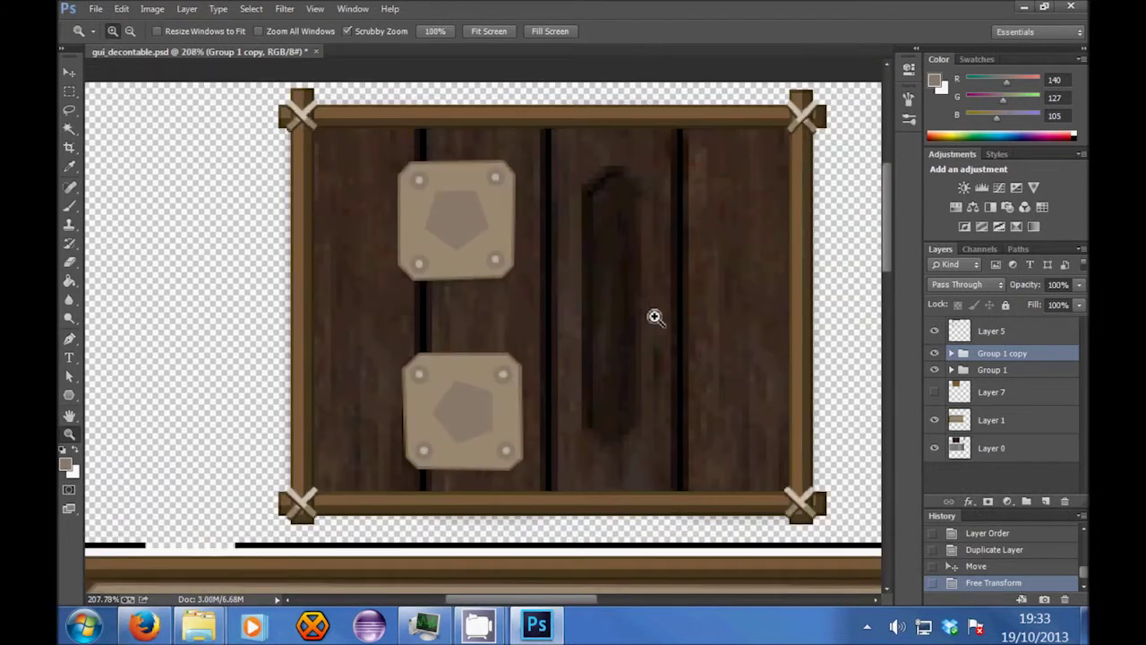
{"action": "left_click_drag", "start_coordinate": [655, 317], "coordinate": [682, 316]}
{"action": "key", "text": "m"}
{"action": "key", "text": "z"}
{"action": "left_click_drag", "start_coordinate": [528, 311], "coordinate": [465, 310]}
{"action": "key", "text": "m"}
{"action": "left_click", "coordinate": [933, 391]}
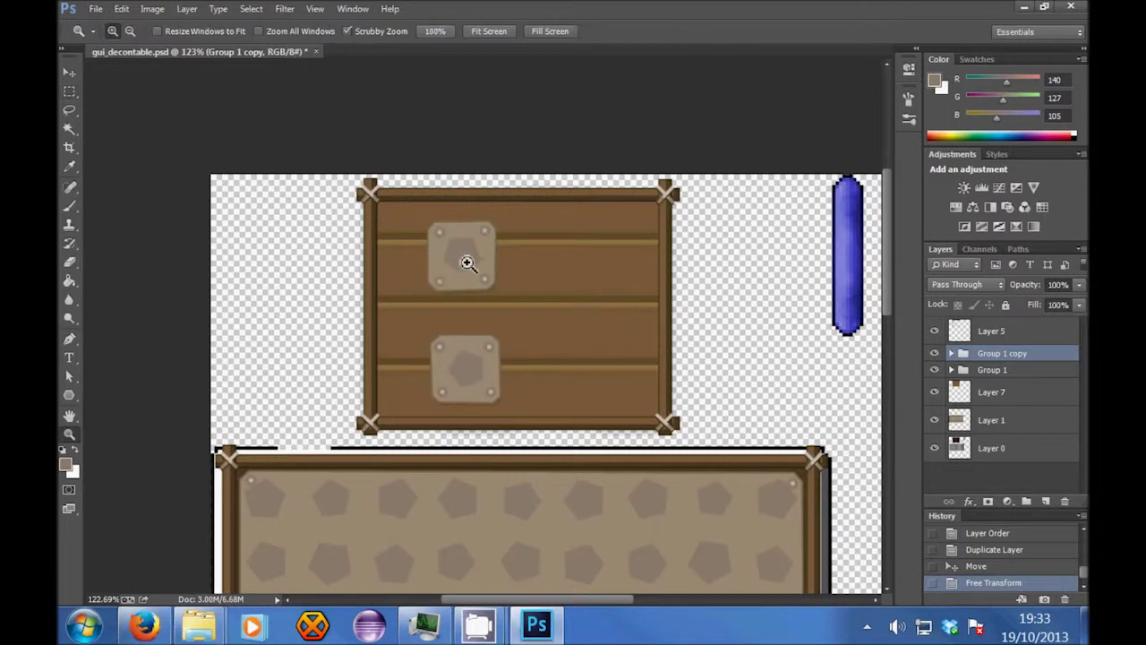
{"action": "scroll", "coordinate": [462, 256], "scroll_direction": "up", "scroll_amount": 3}
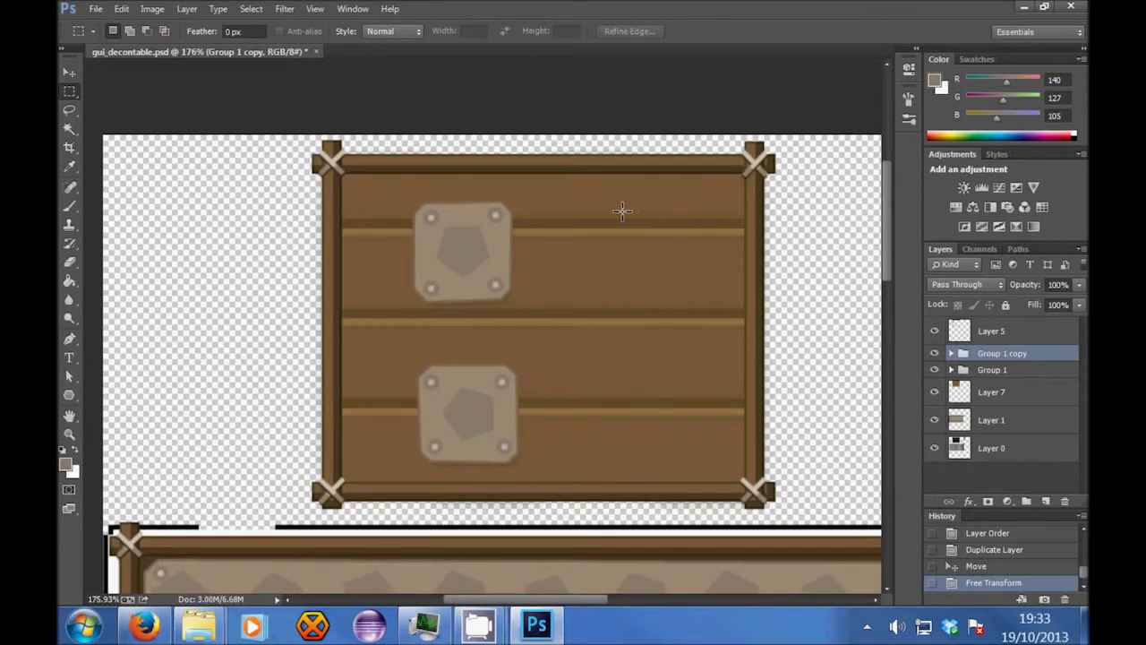
{"action": "scroll", "coordinate": [626, 376], "scroll_direction": "up", "scroll_amount": 1}
Step: Examine the blue bar beside the panel, and switch to gui_alchemyfurnace.psd to inspect its flame, bars and stone panel
{"action": "key", "text": "z"}
{"action": "left_click_drag", "start_coordinate": [583, 324], "coordinate": [517, 343]}
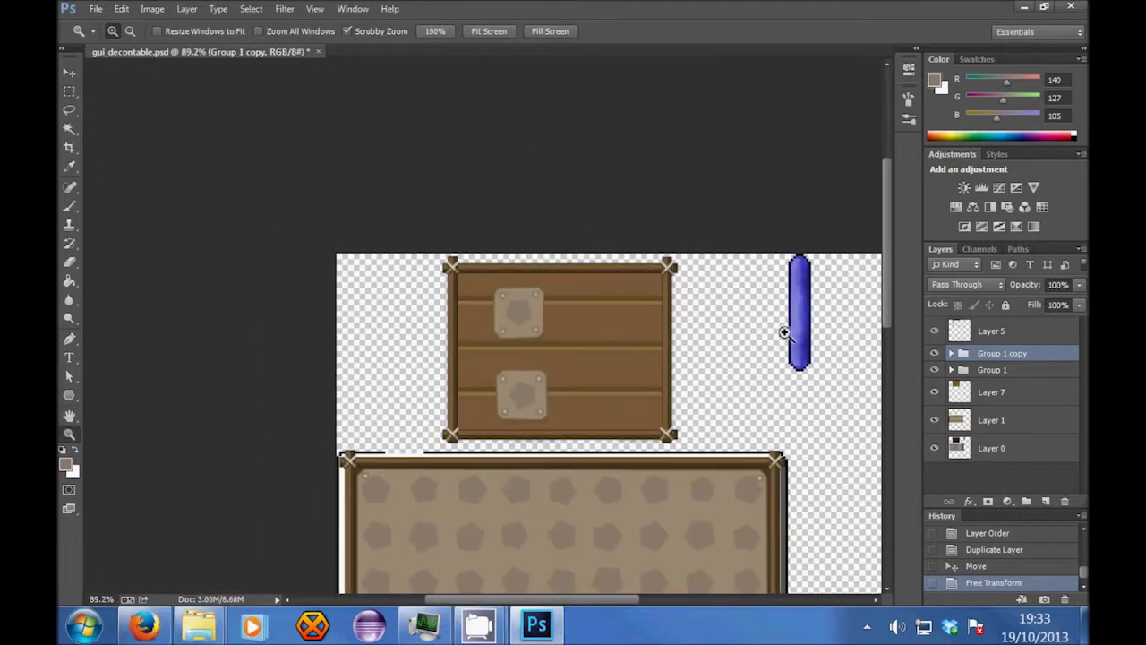
{"action": "left_click_drag", "start_coordinate": [783, 329], "coordinate": [839, 320]}
{"action": "key", "text": "m"}
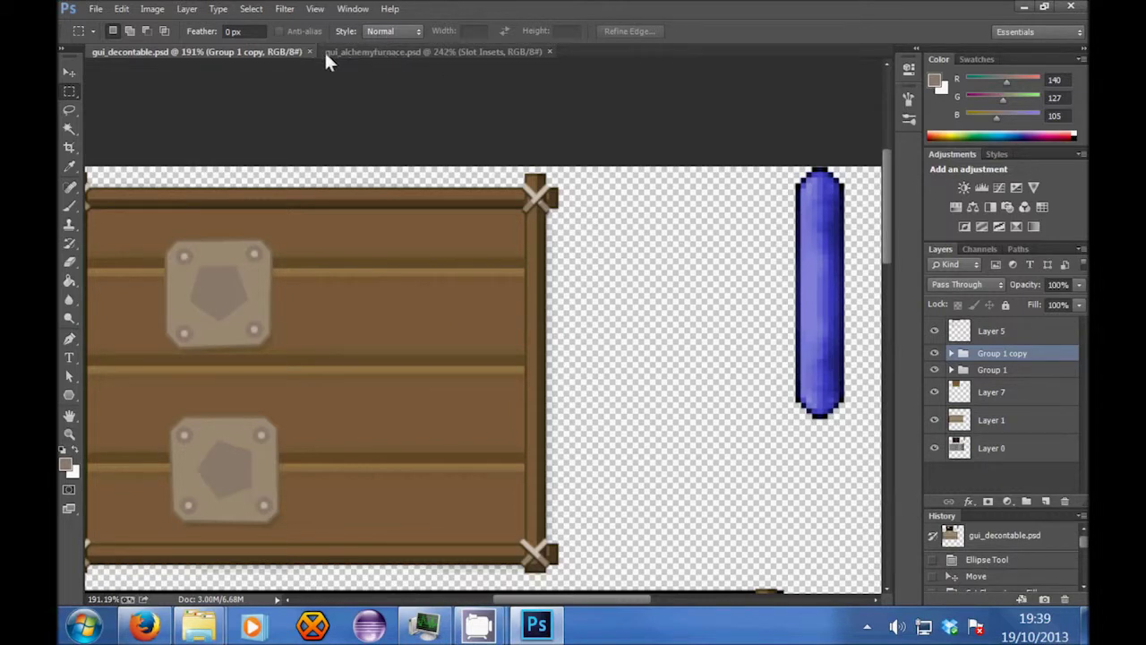
{"action": "left_click", "coordinate": [385, 51]}
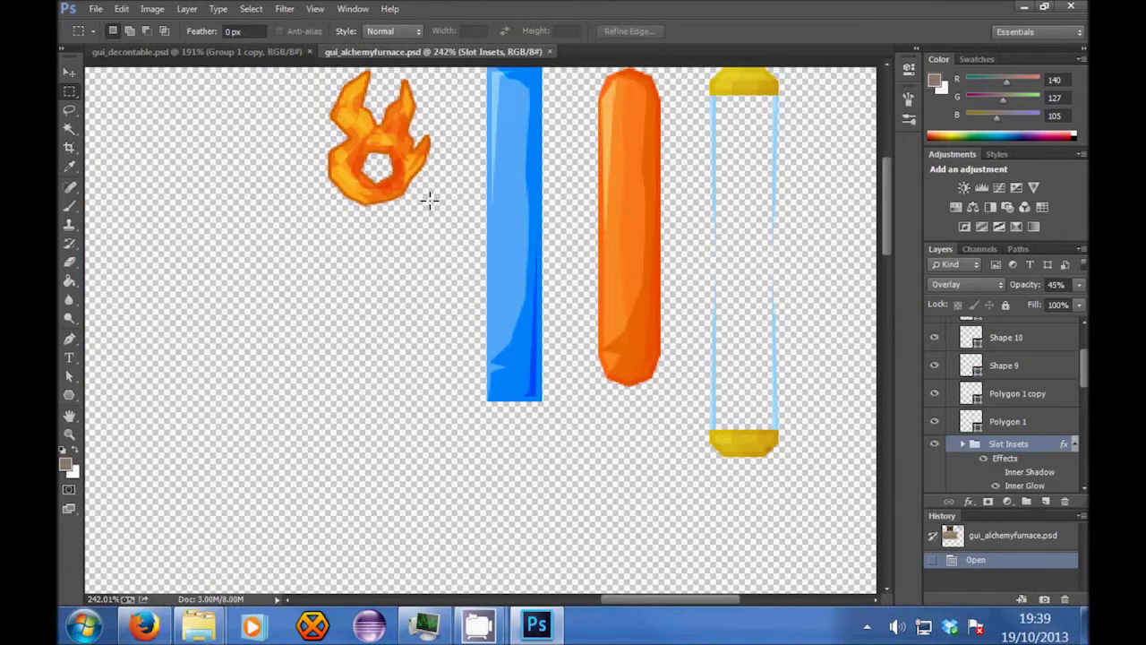
{"action": "scroll", "coordinate": [662, 363], "scroll_direction": "up", "scroll_amount": 2}
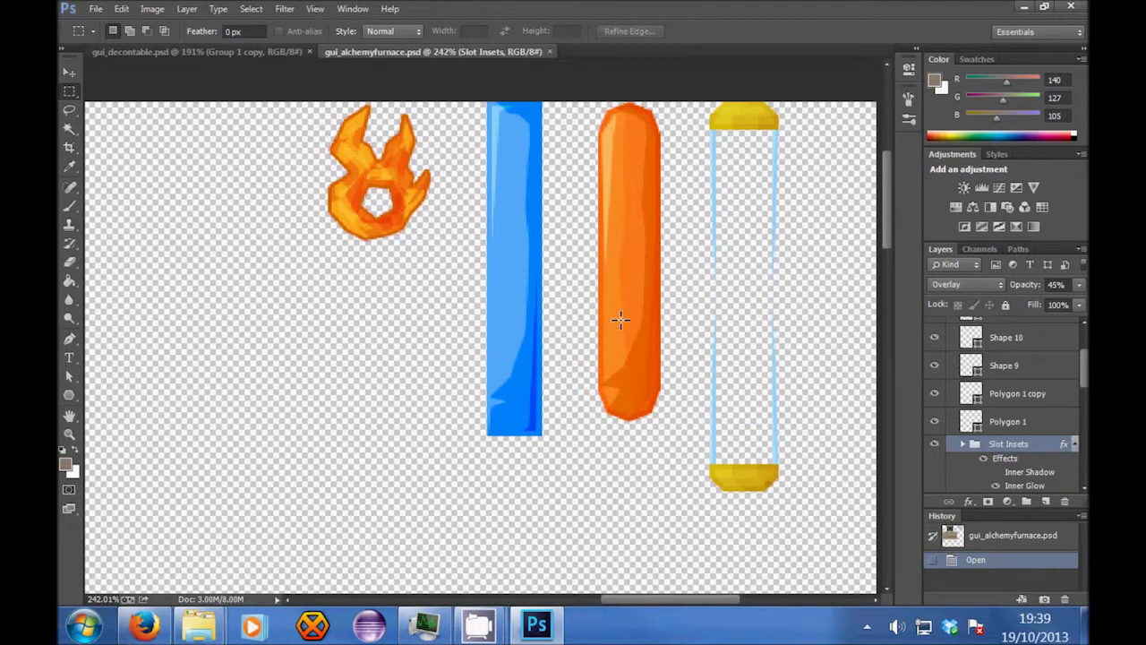
{"action": "scroll", "coordinate": [621, 320], "scroll_direction": "up", "scroll_amount": 1}
{"action": "left_click", "coordinate": [69, 379]}
{"action": "scroll", "coordinate": [286, 390], "scroll_direction": "up", "scroll_amount": 3}
{"action": "key", "text": "z"}
{"action": "left_click_drag", "start_coordinate": [439, 328], "coordinate": [329, 350]}
{"action": "left_click_drag", "start_coordinate": [360, 89], "coordinate": [403, 111]}
{"action": "scroll", "coordinate": [404, 111], "scroll_direction": "up", "scroll_amount": 2}
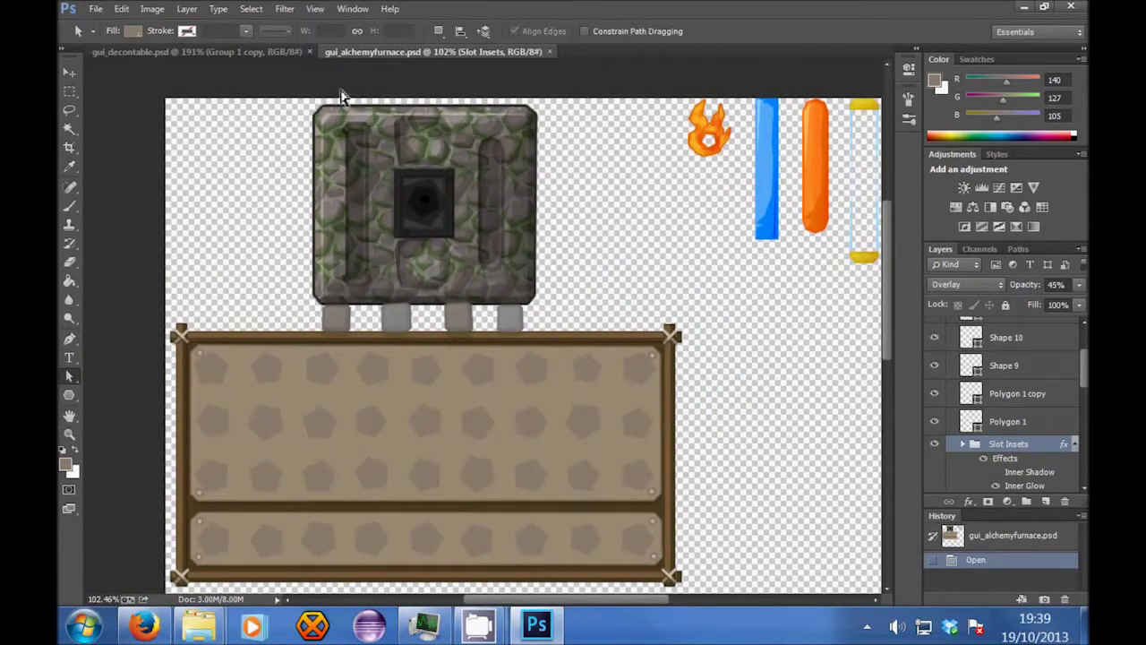
{"action": "key", "text": "z"}
{"action": "mouse_move", "coordinate": [395, 173]}
{"action": "left_mouse_down"}
{"action": "mouse_move", "coordinate": [422, 166]}
{"action": "mouse_move", "coordinate": [381, 165]}
{"action": "left_mouse_up"}
{"action": "left_click_drag", "start_coordinate": [663, 87], "coordinate": [746, 61]}
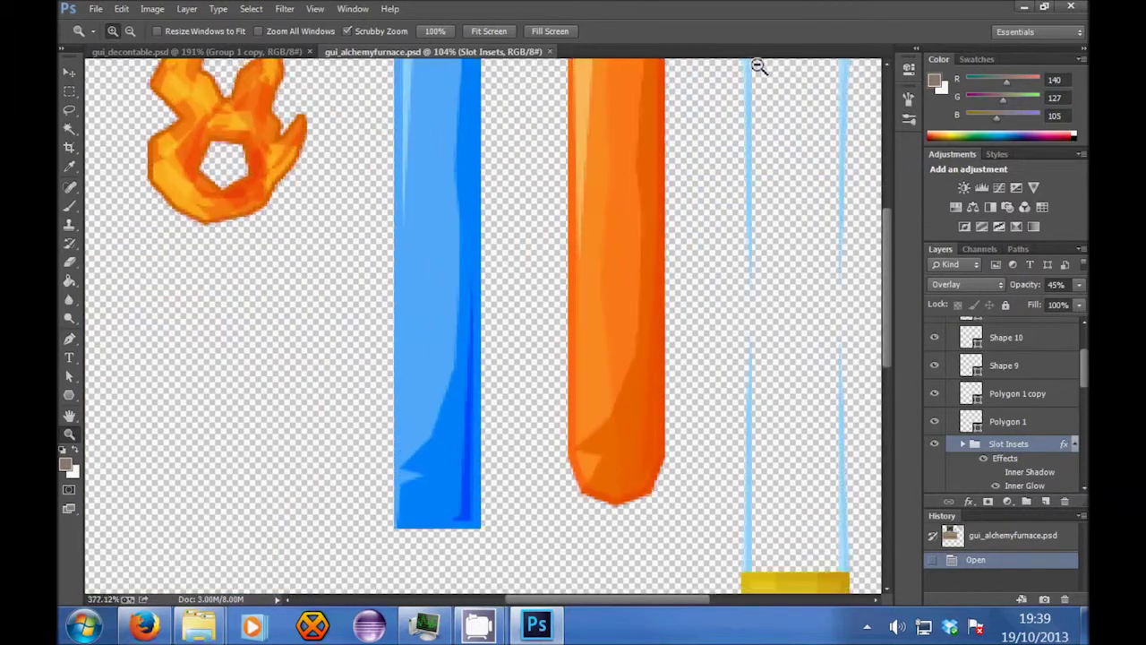
Step: Copy the Orange gloop group from gui_alchemyfurnace.psd into gui_decontable.psd, next to the blue bar
{"action": "key", "text": "a"}
{"action": "left_click", "coordinate": [622, 199]}
{"action": "scroll", "coordinate": [1049, 340], "scroll_direction": "up", "scroll_amount": 2}
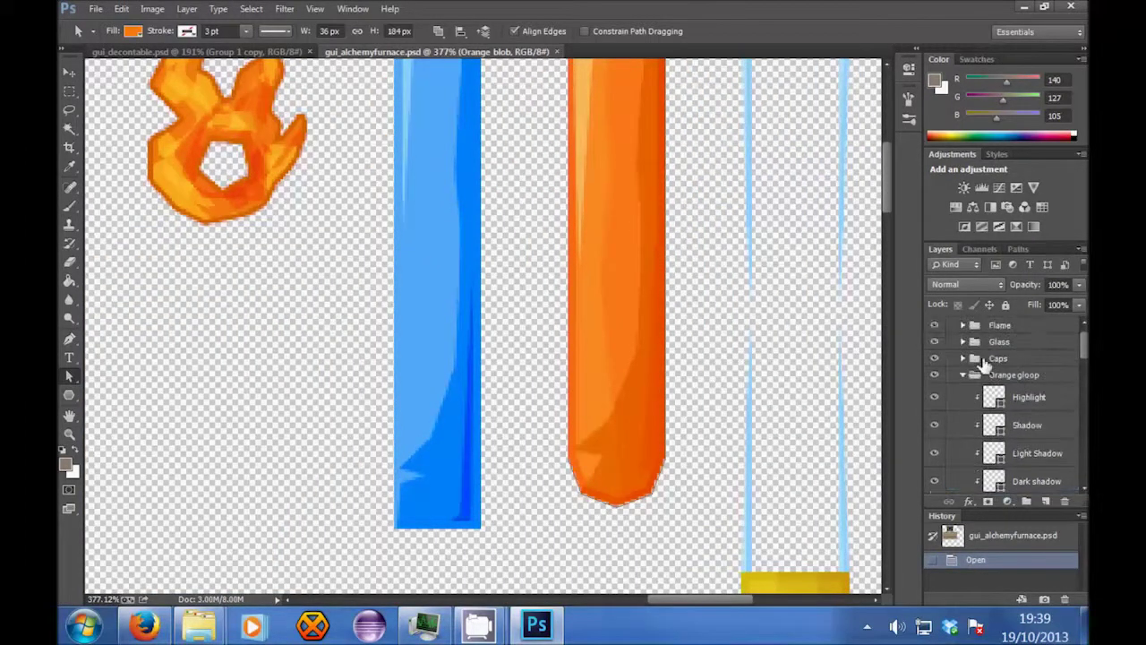
{"action": "left_click", "coordinate": [964, 375]}
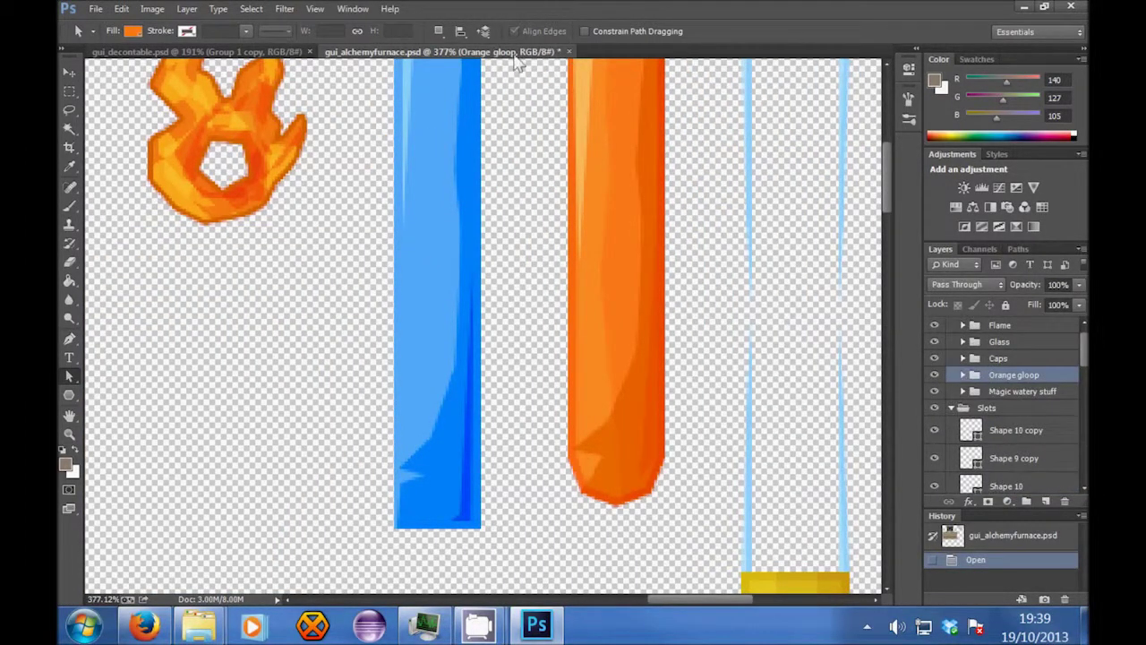
{"action": "left_click_drag", "start_coordinate": [515, 55], "coordinate": [886, 487]}
{"action": "left_click_drag", "start_coordinate": [985, 376], "coordinate": [680, 328]}
Step: Move the floating gui_alchemyfurnace.psd window aside and close it without saving changes
{"action": "left_click_drag", "start_coordinate": [782, 487], "coordinate": [498, 466]}
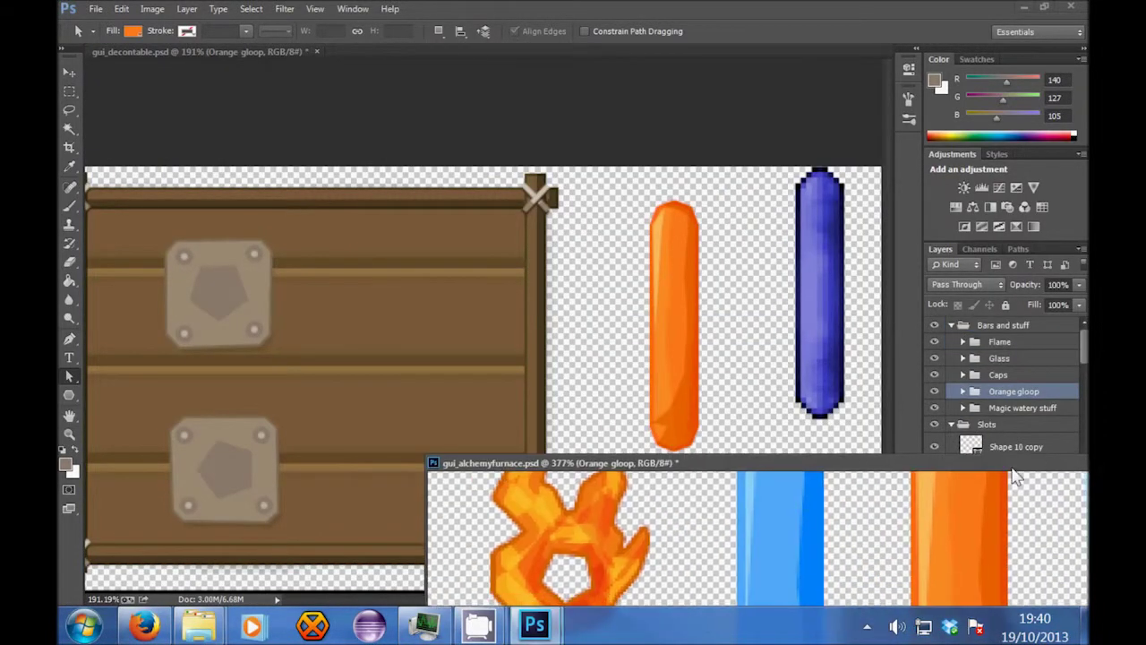
{"action": "left_click_drag", "start_coordinate": [945, 458], "coordinate": [625, 429]}
{"action": "left_click", "coordinate": [881, 432]}
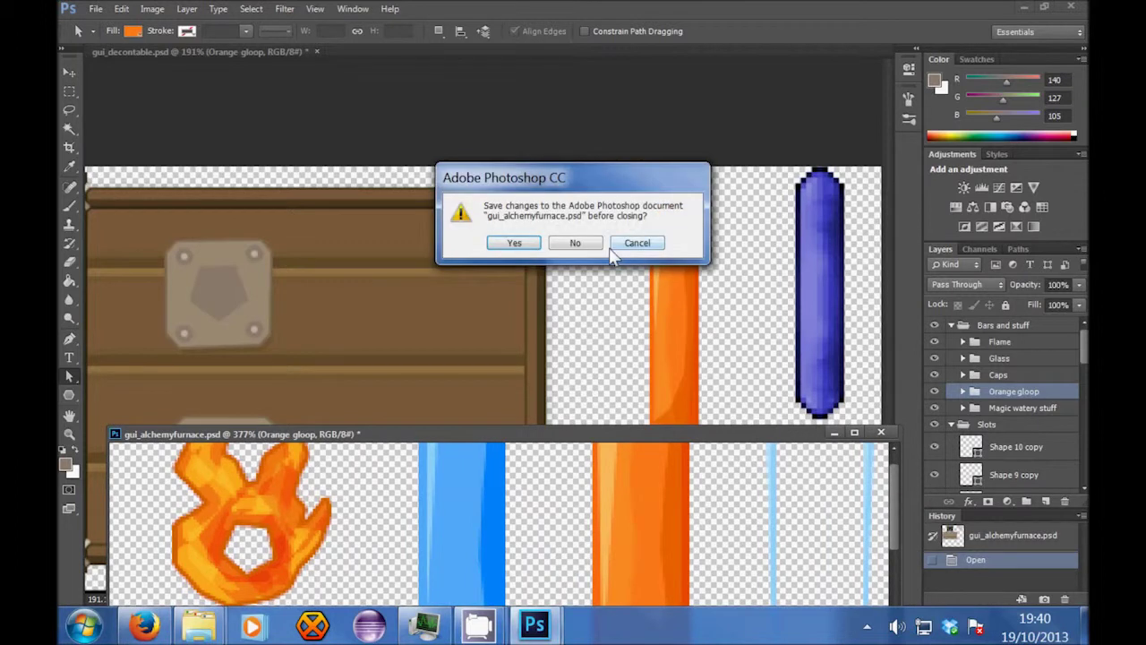
{"action": "left_click", "coordinate": [575, 245]}
Step: Move the Orange gloop group directly over the blue bar so that it covers it
{"action": "key", "text": "z"}
{"action": "left_click_drag", "start_coordinate": [567, 261], "coordinate": [554, 265]}
{"action": "left_click_drag", "start_coordinate": [751, 242], "coordinate": [815, 233]}
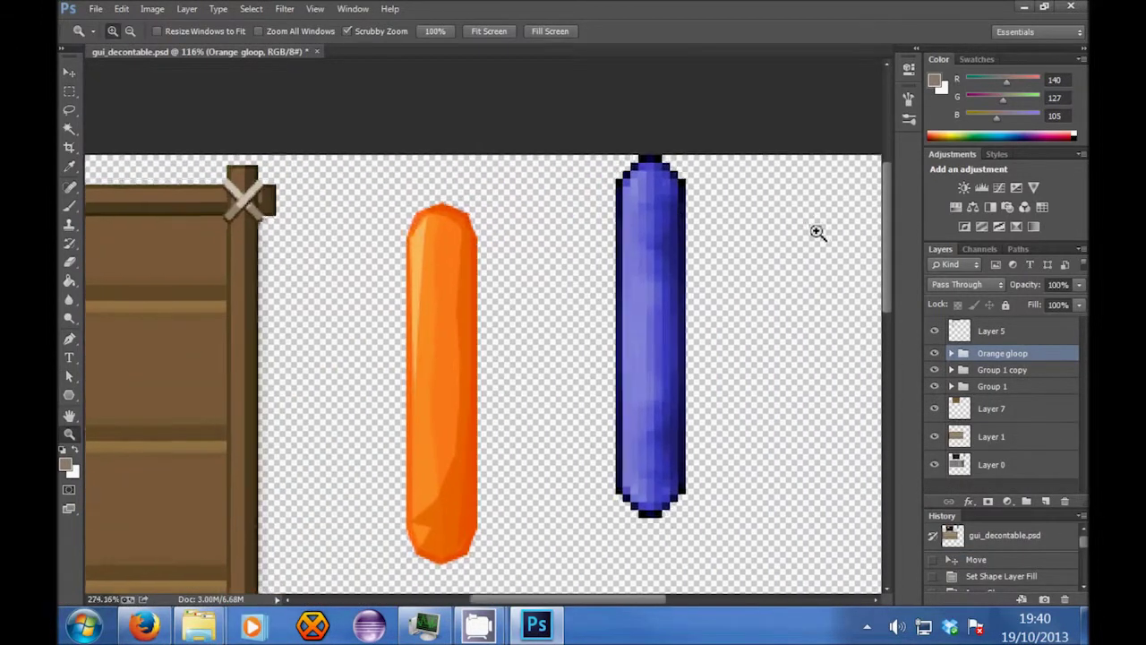
{"action": "key", "text": "v"}
{"action": "left_click_drag", "start_coordinate": [448, 304], "coordinate": [658, 259]}
{"action": "key", "text": "z"}
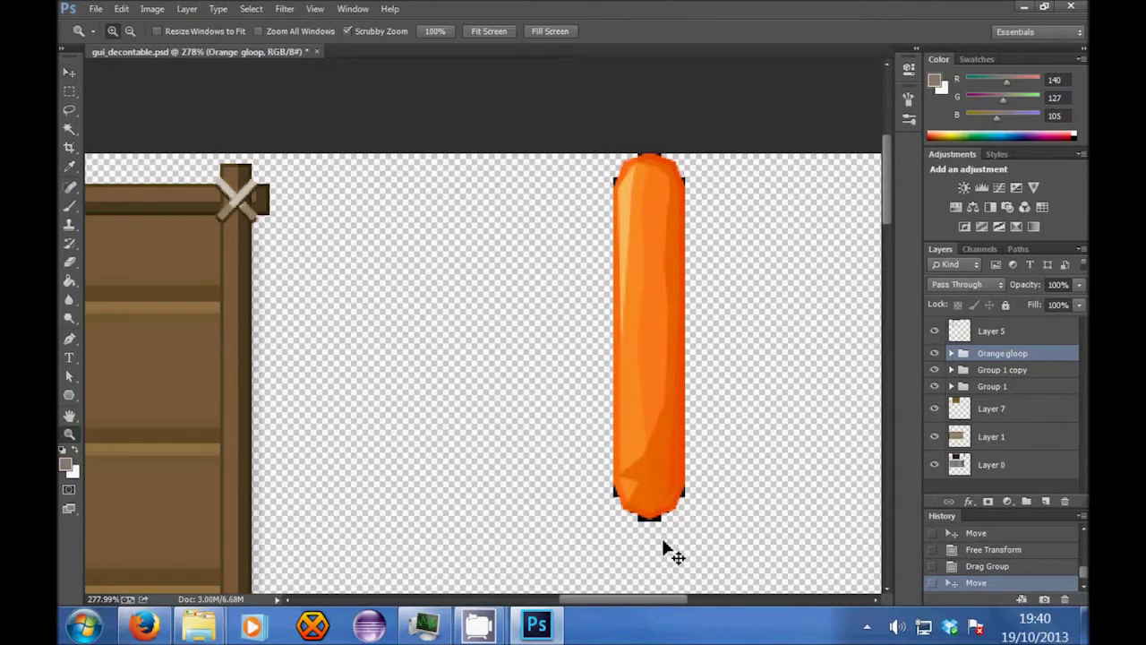
Step: Nudge the Orange gloop group up slightly to line it up with the bar beneath it
{"action": "left_click_drag", "start_coordinate": [664, 536], "coordinate": [736, 507]}
{"action": "key", "text": "v"}
{"action": "left_click_drag", "start_coordinate": [661, 386], "coordinate": [657, 262]}
{"action": "key", "text": "Up"}
{"action": "key", "text": "z"}
{"action": "key", "text": "v"}
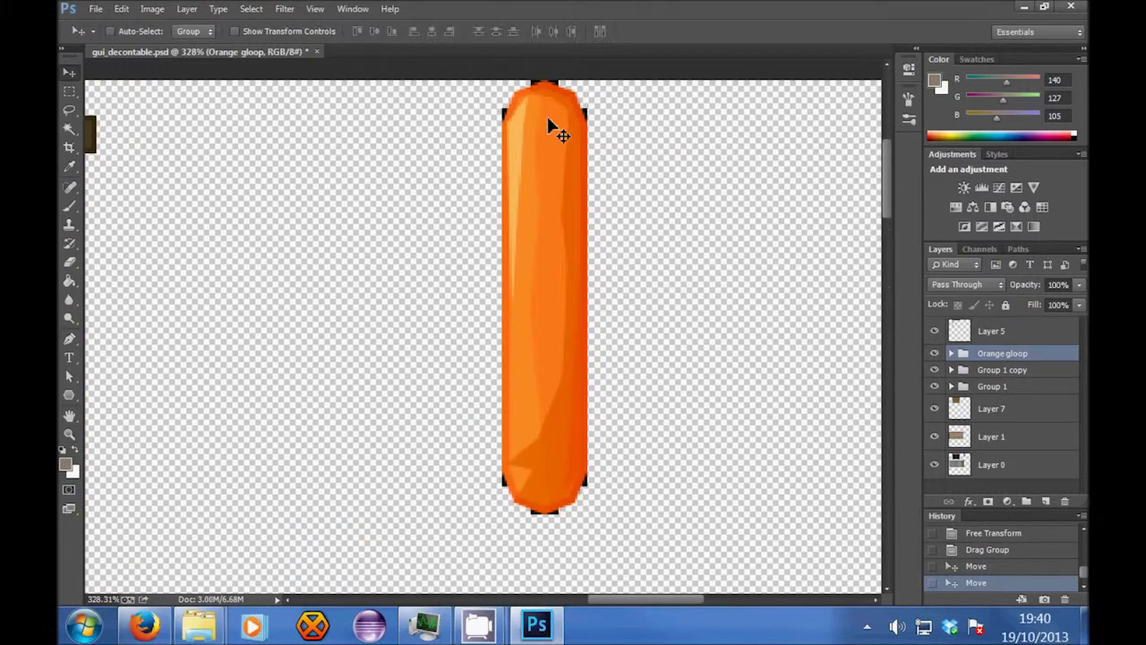
{"action": "key", "text": "z"}
{"action": "left_click_drag", "start_coordinate": [548, 271], "coordinate": [579, 260]}
{"action": "key", "text": "v"}
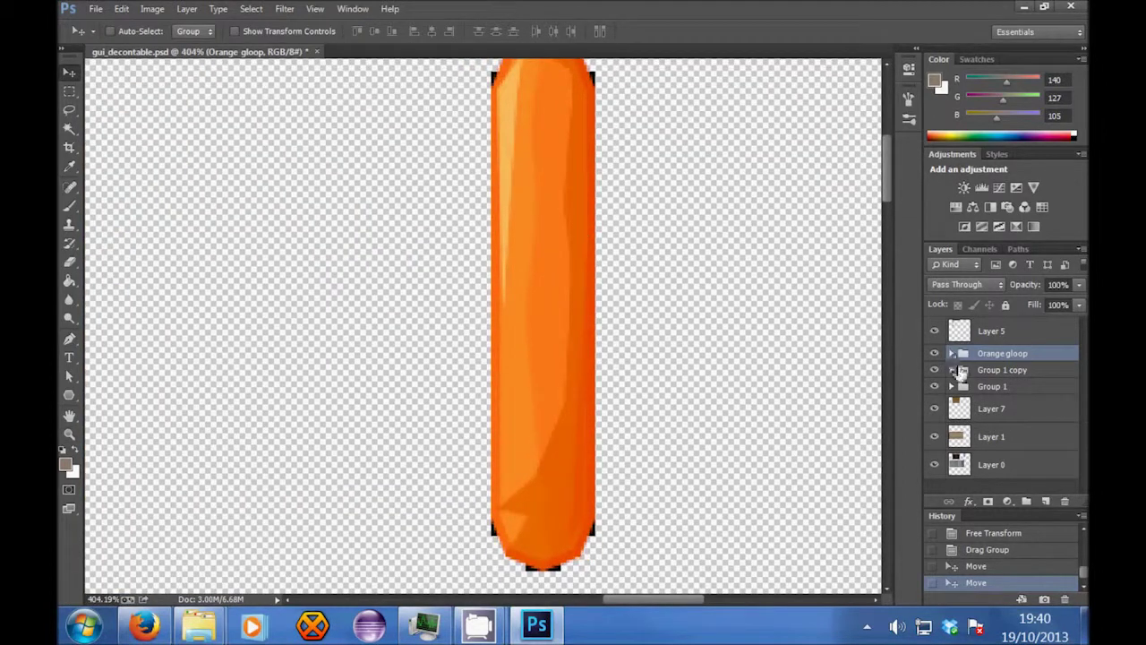
Step: Expand the Orange gloop group and hide its Highlight, Shadow, Light Shadow and Dark shadow layers to inspect the Orange blob base shape
{"action": "left_click", "coordinate": [955, 354]}
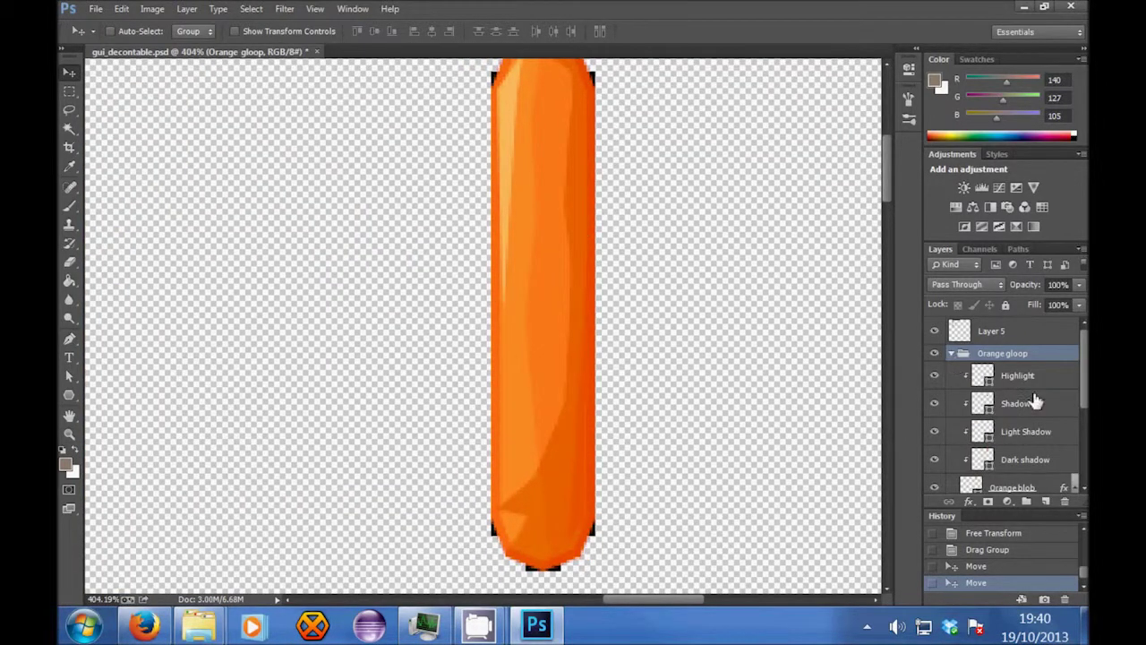
{"action": "scroll", "coordinate": [983, 359], "scroll_direction": "down", "scroll_amount": 1}
{"action": "left_click_drag", "start_coordinate": [937, 358], "coordinate": [942, 437]}
{"action": "left_click", "coordinate": [1036, 472]}
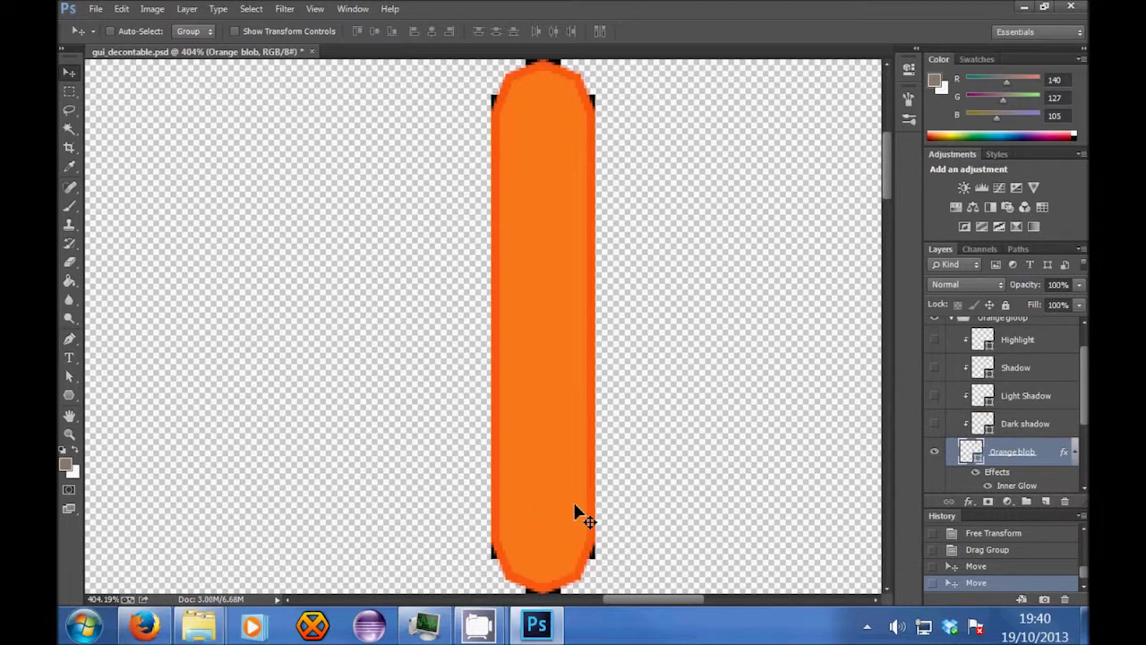
{"action": "scroll", "coordinate": [497, 563], "scroll_direction": "down", "scroll_amount": 1}
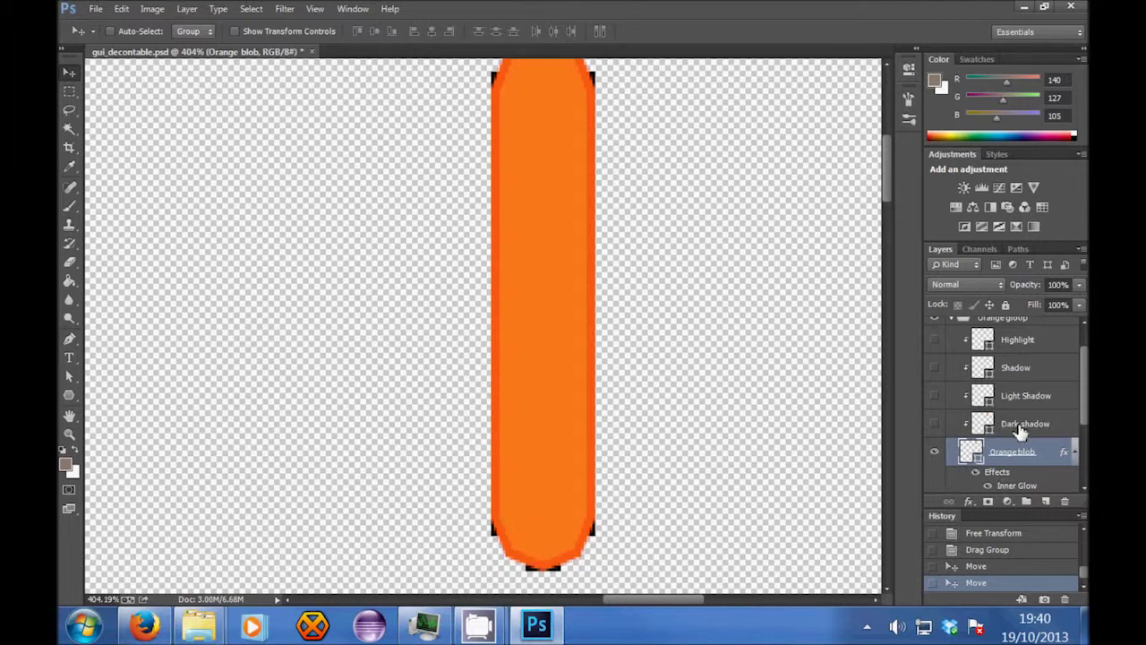
Step: Show the Dark shadow, Light Shadow, Shadow and Highlight layers again one by one to examine the shading, and collapse the group
{"action": "left_click", "coordinate": [1021, 432]}
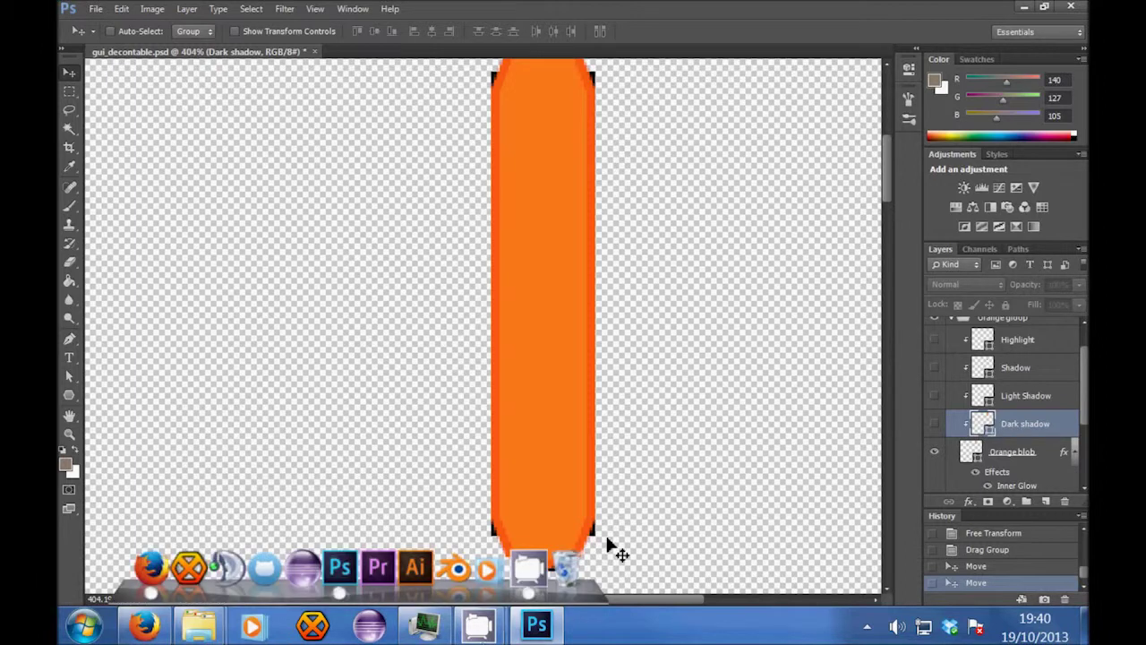
{"action": "left_click", "coordinate": [935, 425]}
{"action": "scroll", "coordinate": [593, 200], "scroll_direction": "up", "scroll_amount": 1}
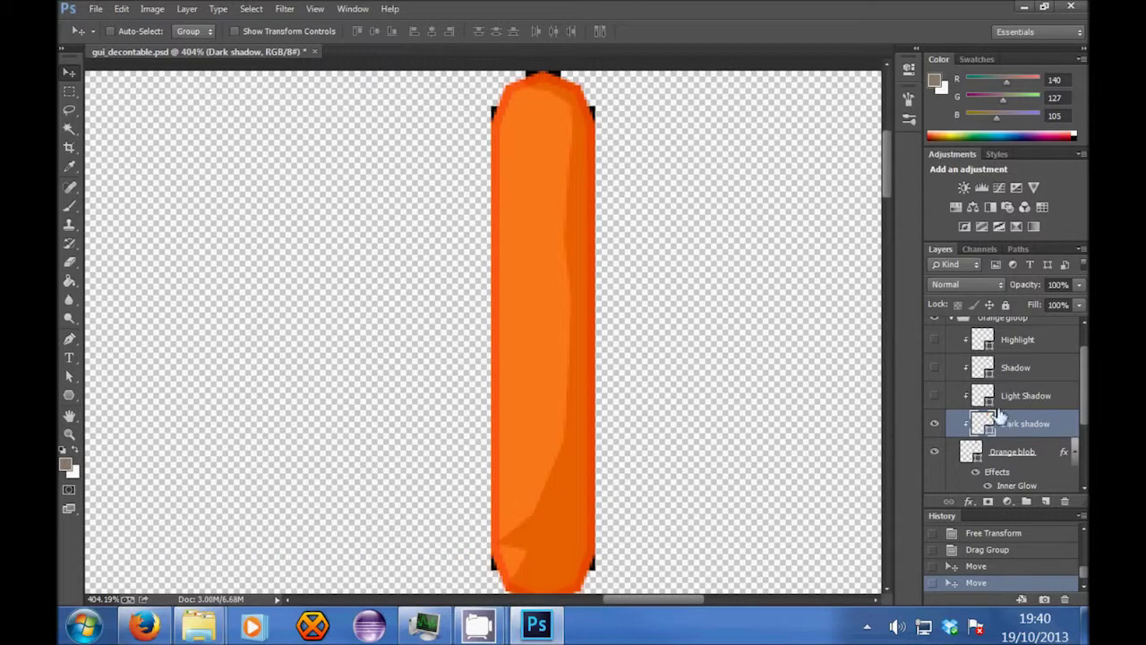
{"action": "left_click", "coordinate": [1037, 400]}
{"action": "left_click", "coordinate": [935, 395]}
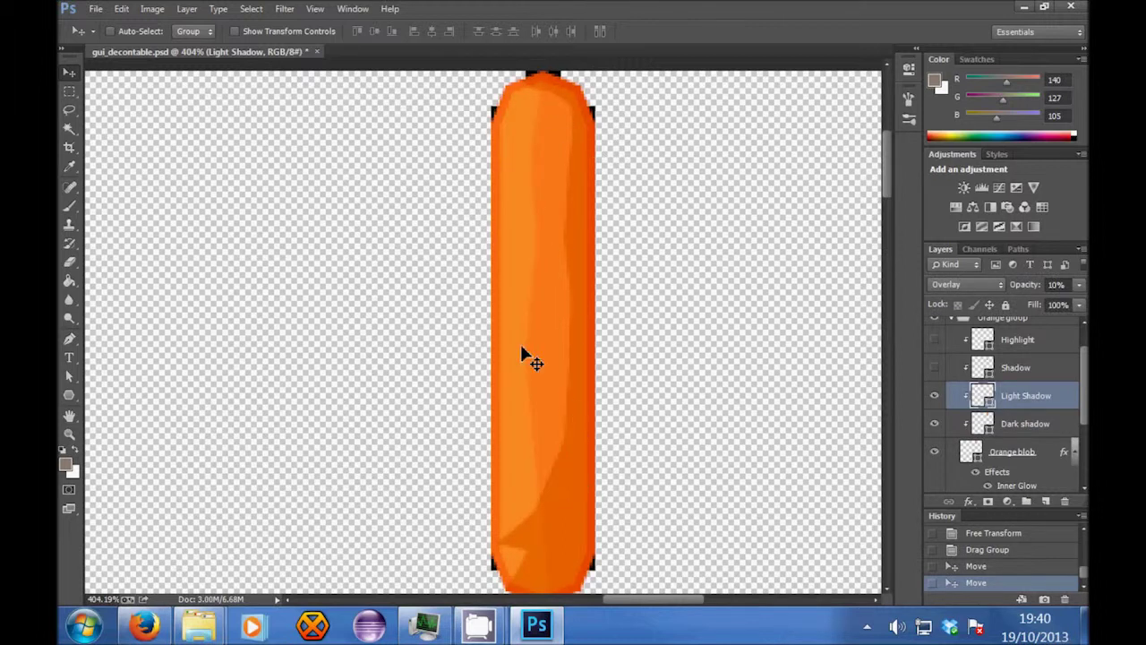
{"action": "left_click", "coordinate": [934, 367]}
{"action": "left_click", "coordinate": [934, 339]}
{"action": "left_click", "coordinate": [1030, 342]}
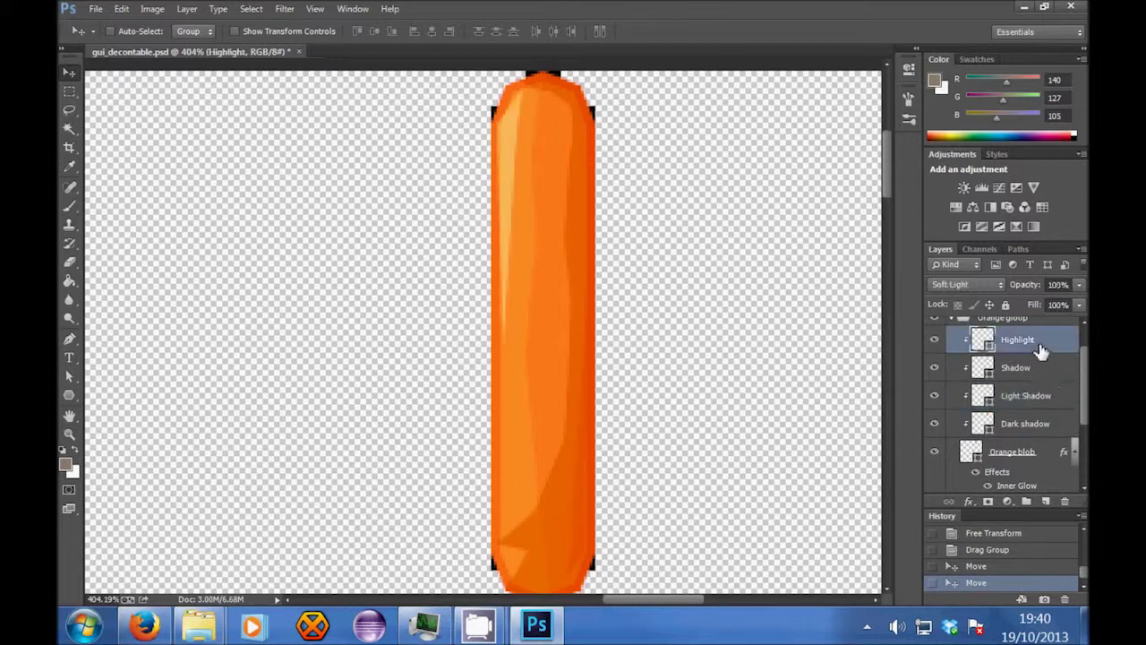
{"action": "scroll", "coordinate": [484, 206], "scroll_direction": "up", "scroll_amount": 1}
{"action": "scroll", "coordinate": [555, 474], "scroll_direction": "down", "scroll_amount": 1}
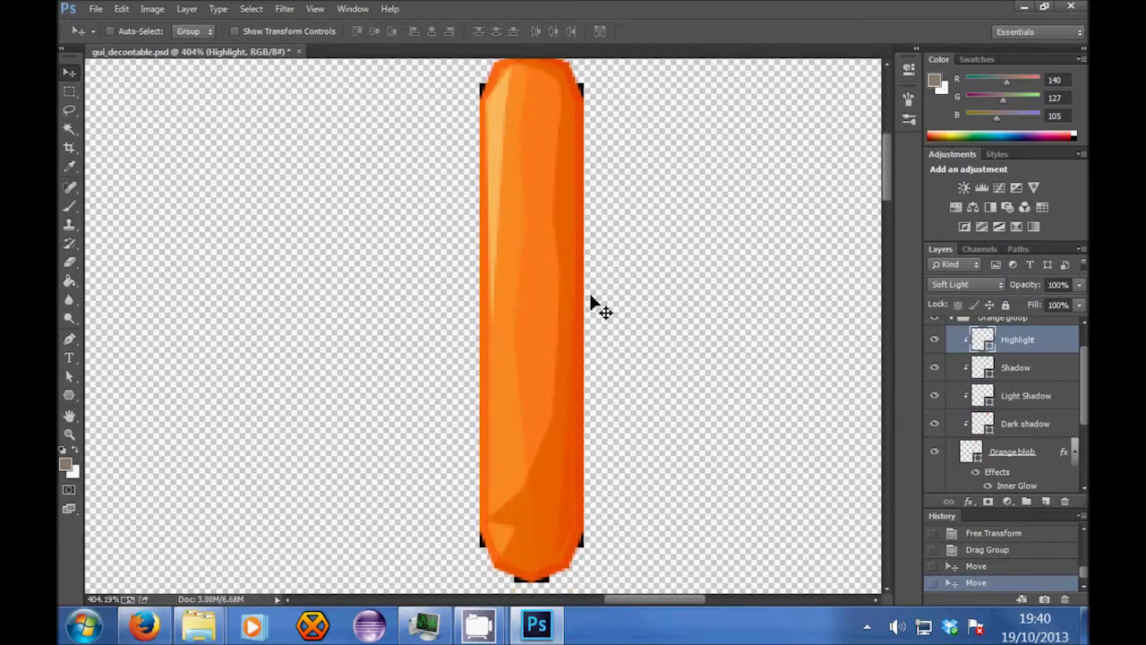
{"action": "scroll", "coordinate": [716, 318], "scroll_direction": "up", "scroll_amount": 1}
{"action": "scroll", "coordinate": [971, 371], "scroll_direction": "up", "scroll_amount": 1}
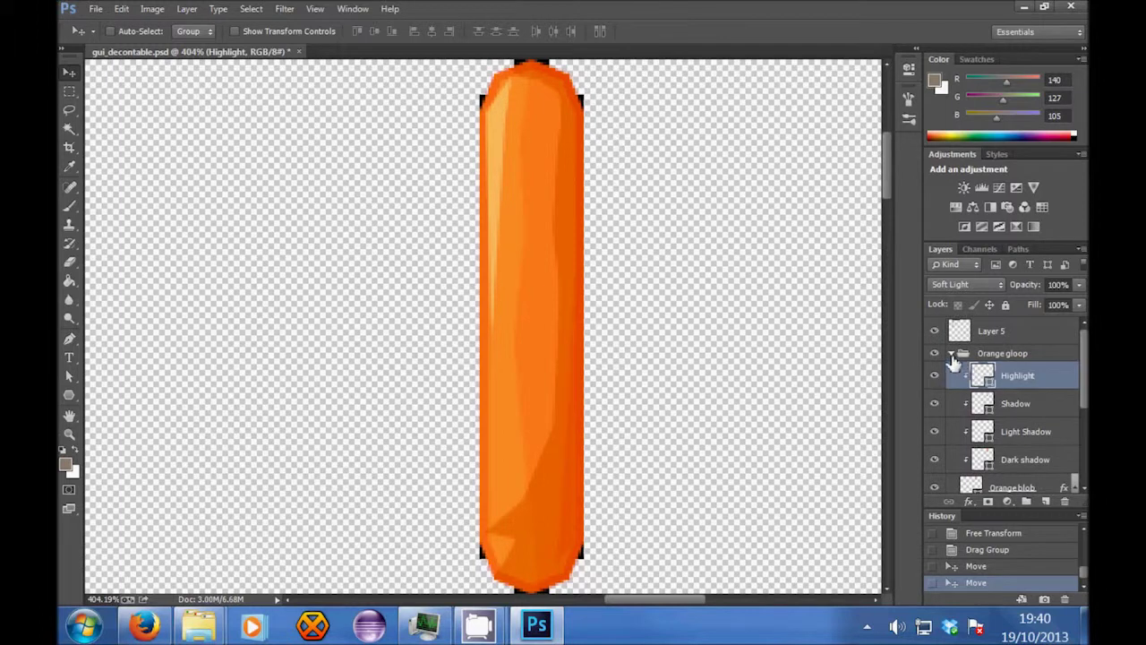
{"action": "left_click", "coordinate": [951, 355]}
Step: Select the Orange gloop group and hide Layer 7 to uncover the original dark plank panel with its bar slot
{"action": "left_click", "coordinate": [1002, 354]}
{"action": "scroll", "coordinate": [666, 379], "scroll_direction": "up", "scroll_amount": 2}
{"action": "key", "text": "z"}
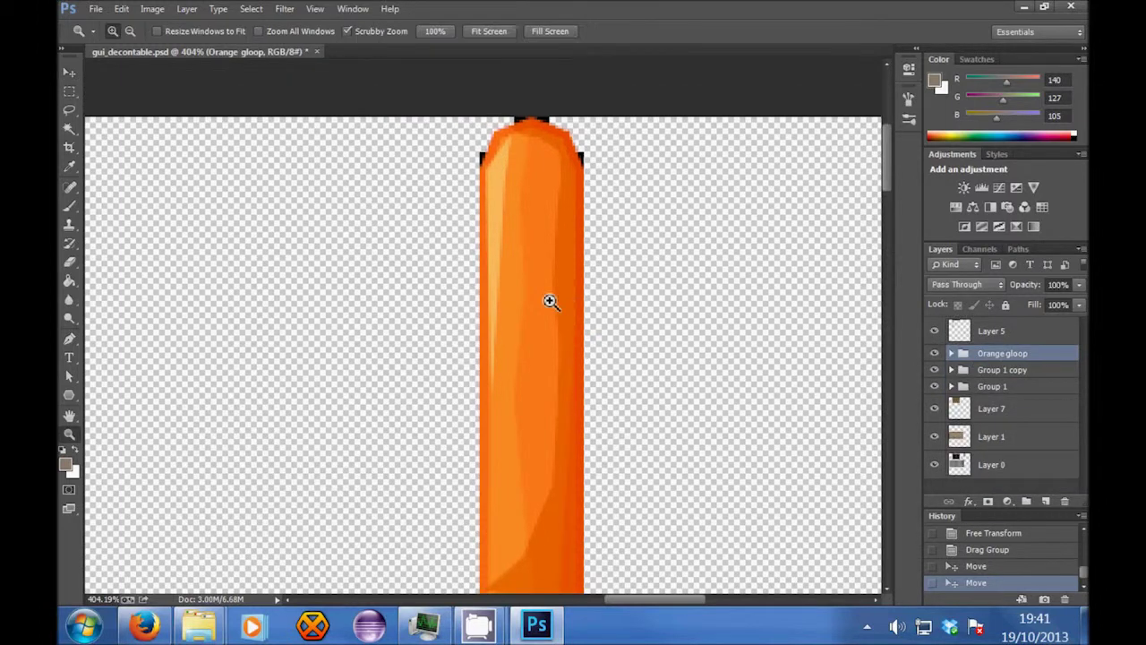
{"action": "left_click_drag", "start_coordinate": [549, 302], "coordinate": [471, 333]}
{"action": "left_click_drag", "start_coordinate": [252, 438], "coordinate": [314, 439]}
{"action": "key", "text": "v"}
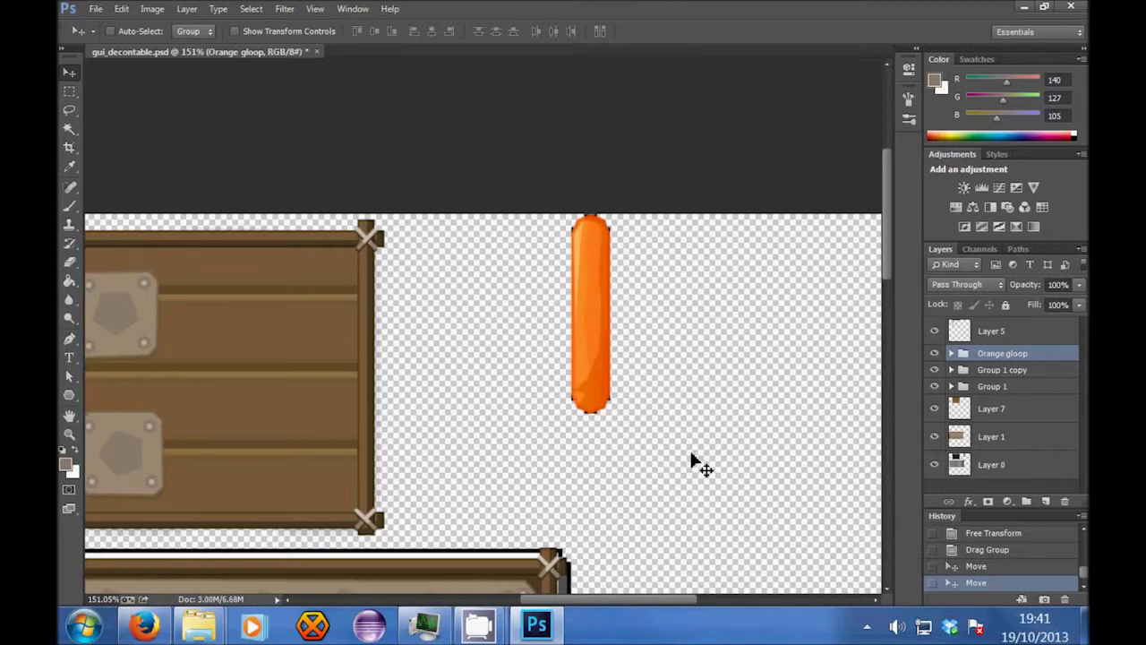
{"action": "right_click", "coordinate": [1011, 358]}
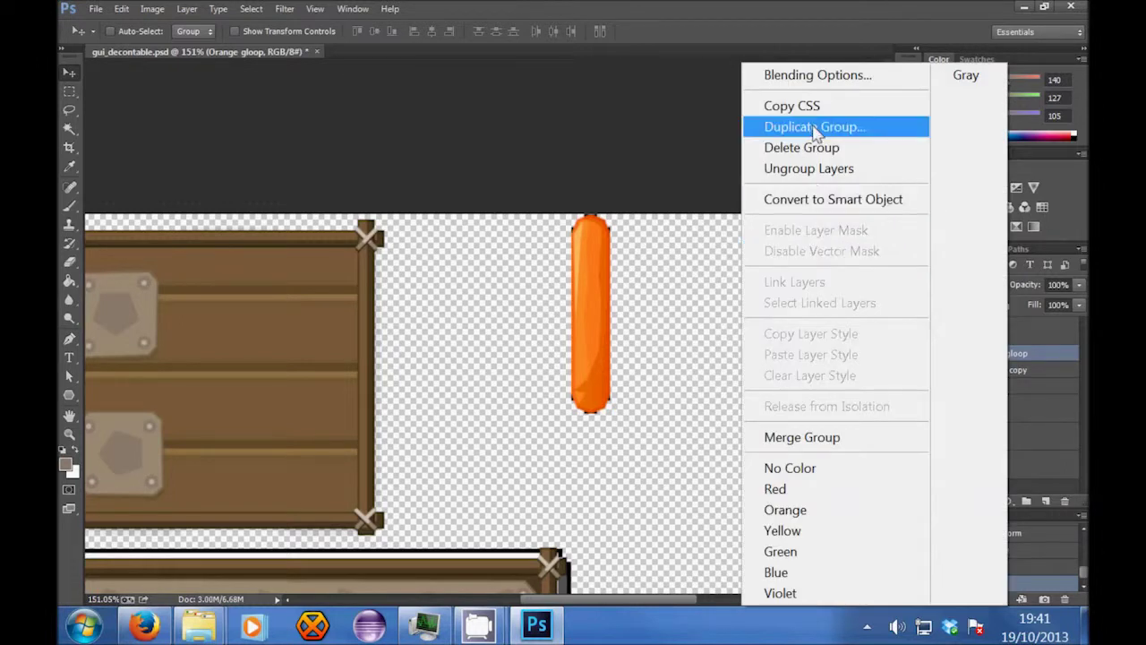
{"action": "left_click", "coordinate": [1026, 355]}
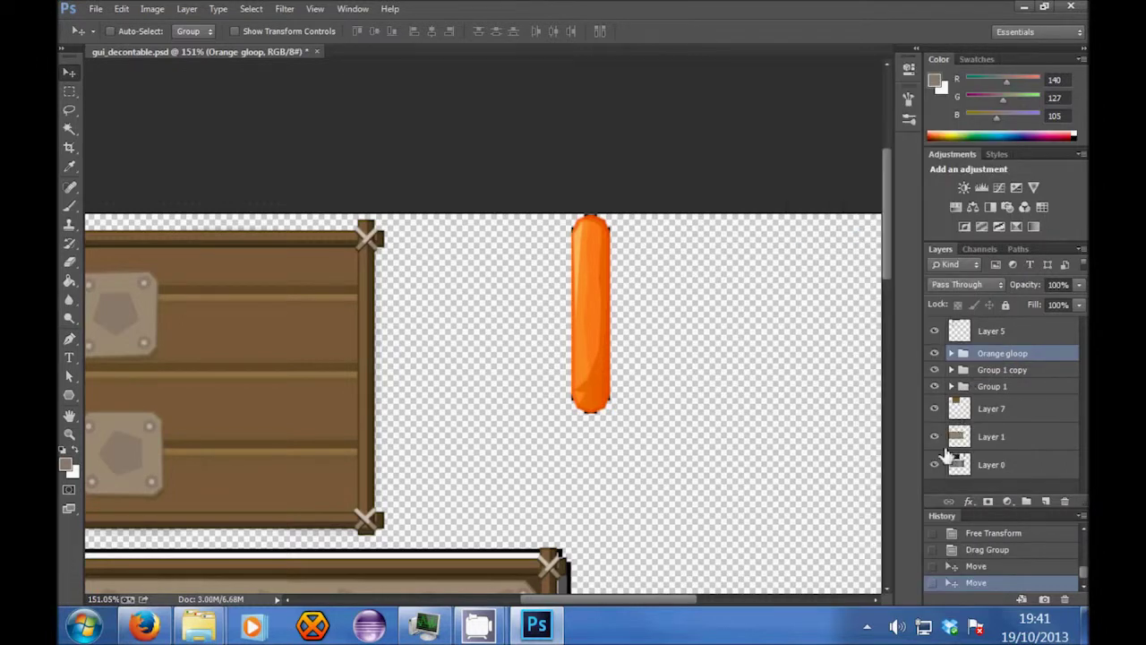
{"action": "left_click", "coordinate": [934, 409]}
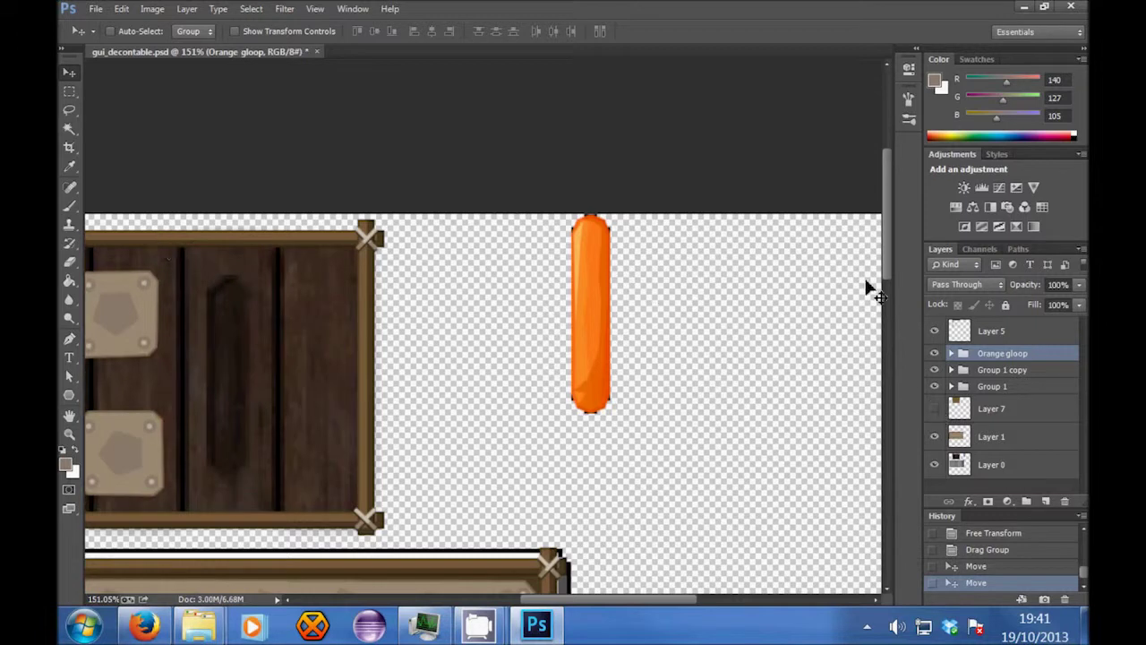
Step: Duplicate the Orange gloop group as Orange gloop copy and align the copy over the bar slot in the dark plank panel
{"action": "right_click", "coordinate": [1009, 355]}
{"action": "left_click", "coordinate": [801, 125]}
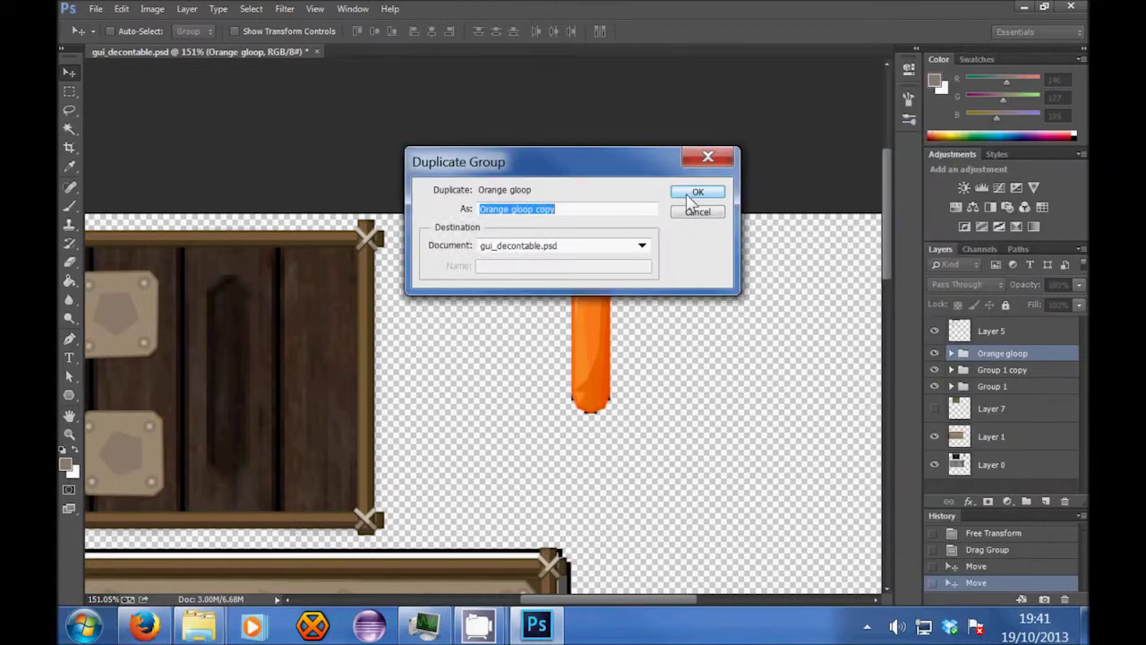
{"action": "left_click", "coordinate": [699, 193]}
{"action": "left_click_drag", "start_coordinate": [564, 342], "coordinate": [210, 399]}
{"action": "key", "text": "z"}
{"action": "left_click_drag", "start_coordinate": [222, 285], "coordinate": [324, 231]}
{"action": "key", "text": "v"}
{"action": "key", "text": "Right"}
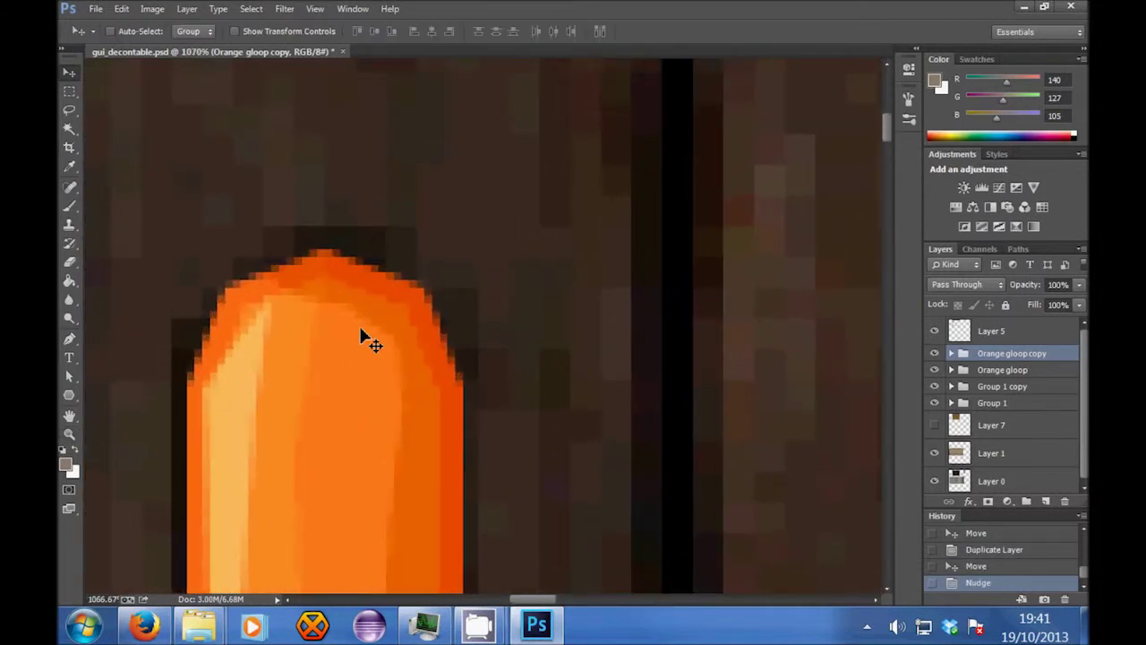
{"action": "key", "text": "Right"}
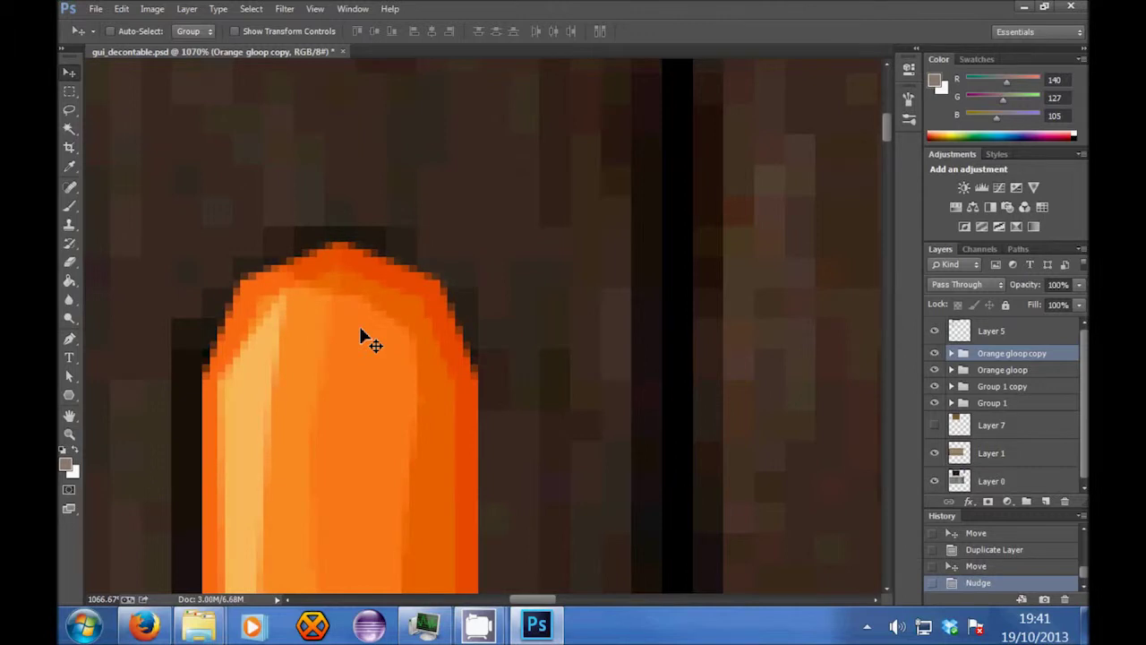
Step: Examine how the Orange gloop copy fits the slot at both of its ends
{"action": "key", "text": "z"}
{"action": "left_click_drag", "start_coordinate": [360, 317], "coordinate": [249, 372]}
{"action": "key", "text": "v"}
{"action": "scroll", "coordinate": [347, 458], "scroll_direction": "down", "scroll_amount": 3}
{"action": "key", "text": "z"}
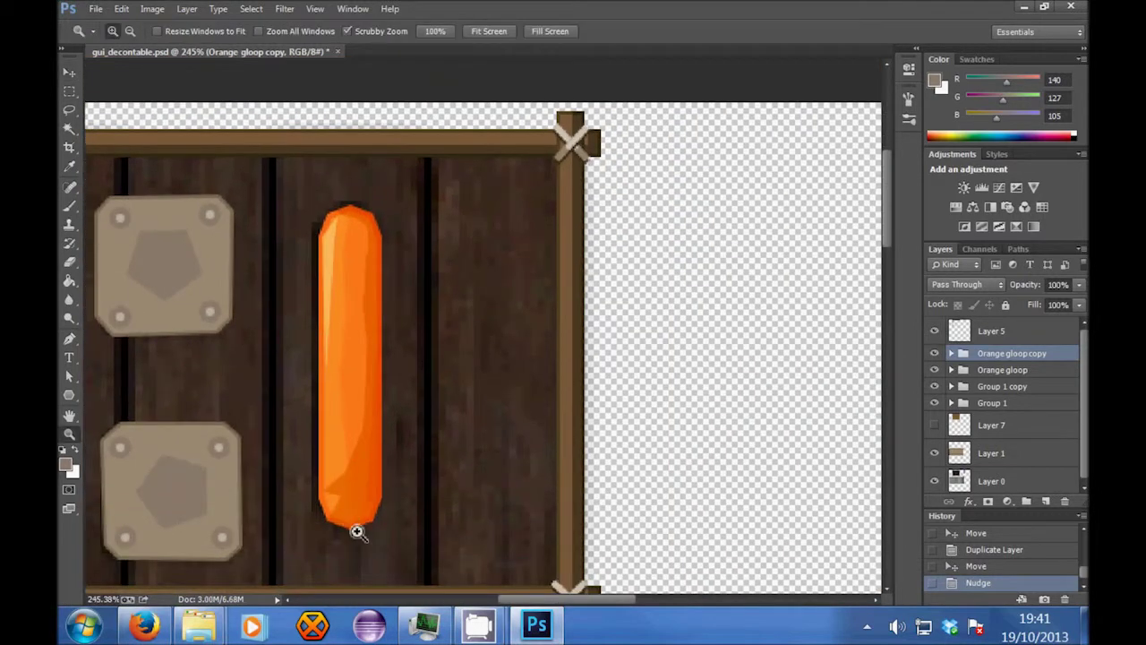
{"action": "left_click_drag", "start_coordinate": [357, 532], "coordinate": [391, 474]}
{"action": "key", "text": "v"}
{"action": "scroll", "coordinate": [389, 465], "scroll_direction": "up", "scroll_amount": 2}
{"action": "key", "text": "z"}
{"action": "left_click_drag", "start_coordinate": [347, 297], "coordinate": [319, 282]}
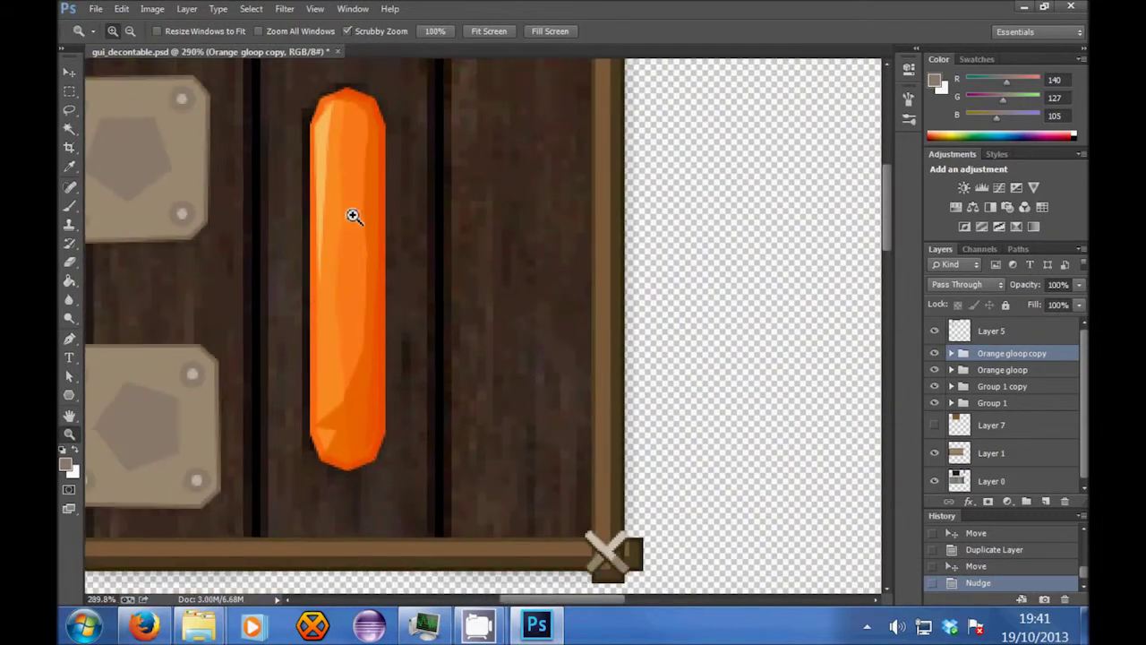
{"action": "left_click_drag", "start_coordinate": [352, 215], "coordinate": [370, 185]}
{"action": "key", "text": "v"}
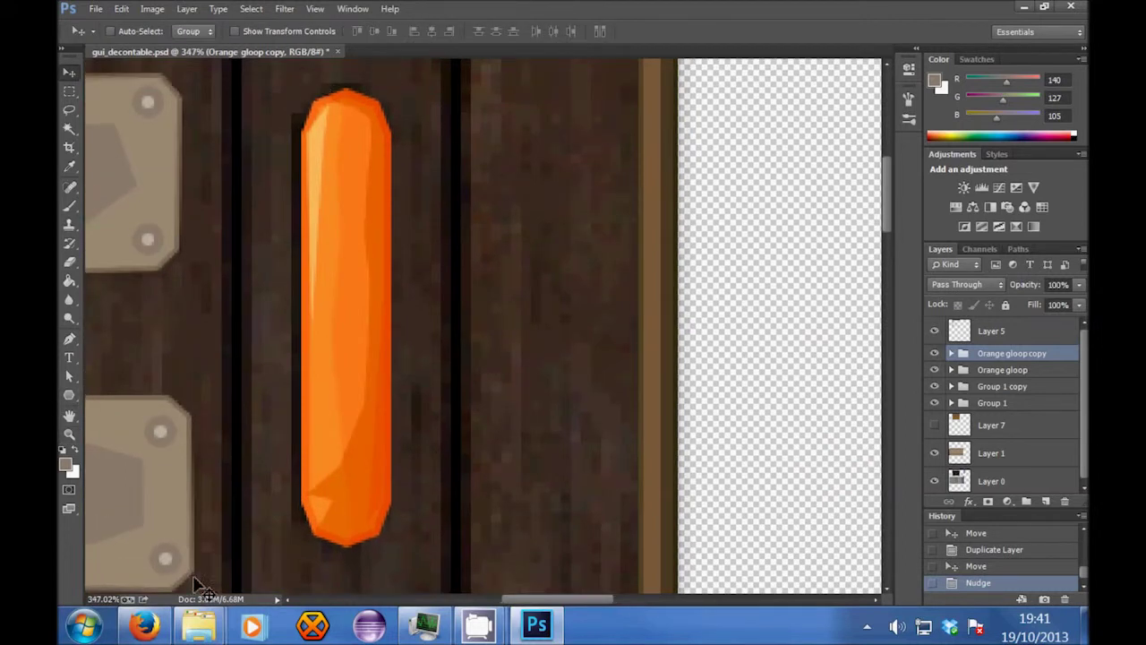
Step: Delete the four shading layers from the Orange gloop copy group and clear the layer style of its Orange blob
{"action": "left_click", "coordinate": [954, 355]}
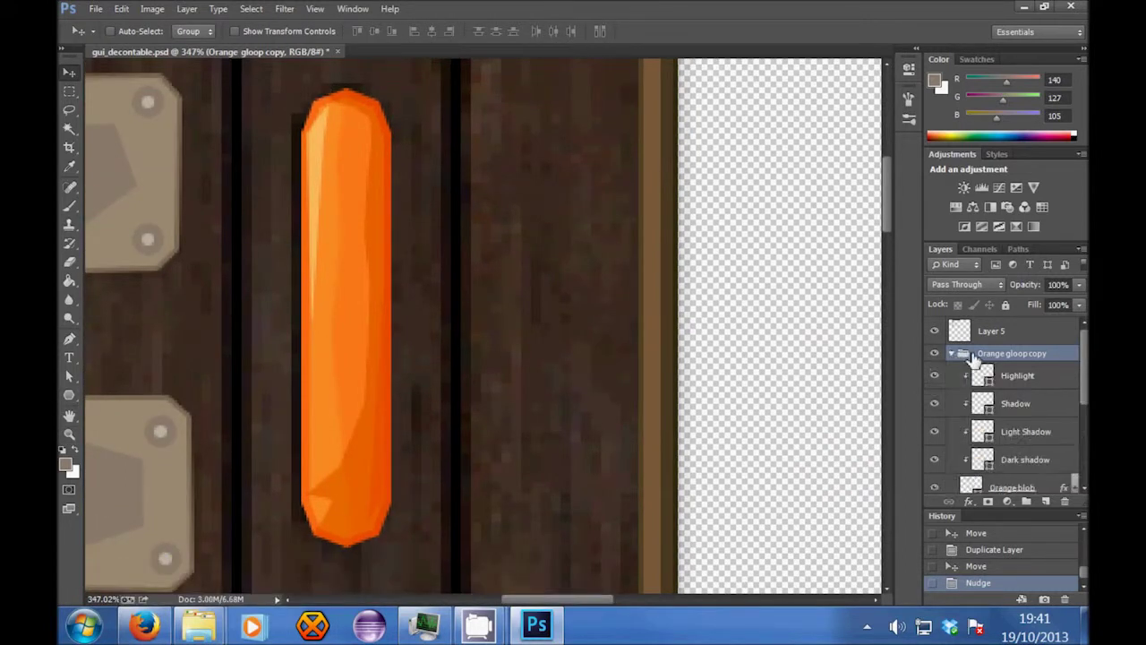
{"action": "left_click", "coordinate": [1034, 376]}
{"action": "scroll", "coordinate": [1025, 406], "scroll_direction": "down", "scroll_amount": 1}
{"action": "left_click", "coordinate": [1038, 434], "text": "shift"}
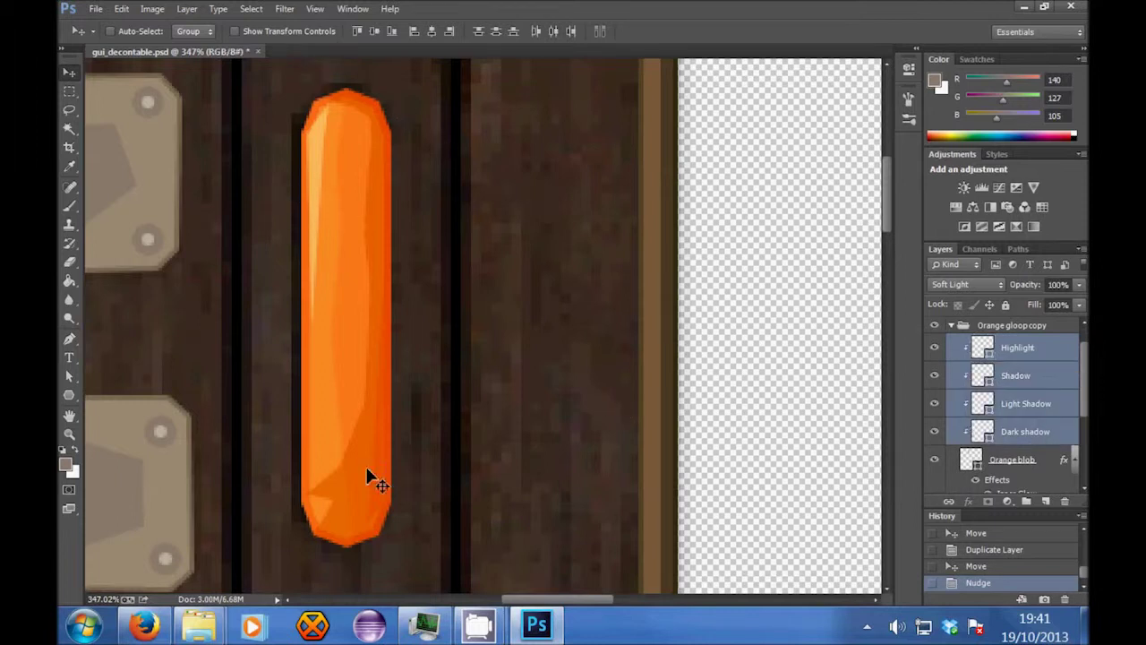
{"action": "key", "text": "Delete"}
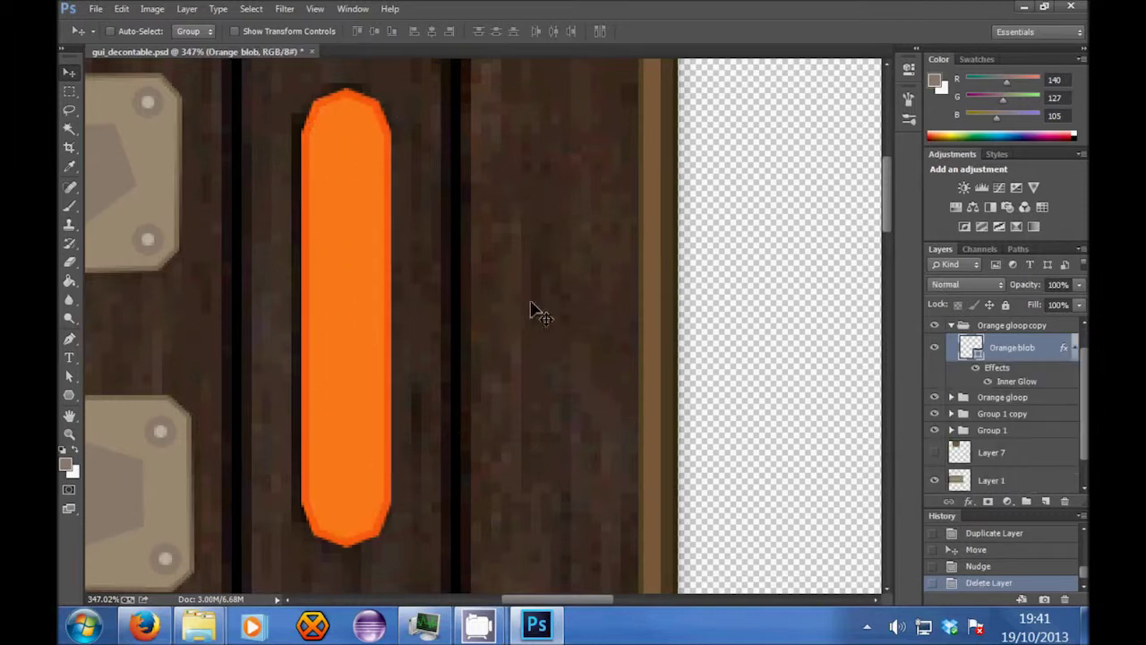
{"action": "right_click", "coordinate": [994, 366]}
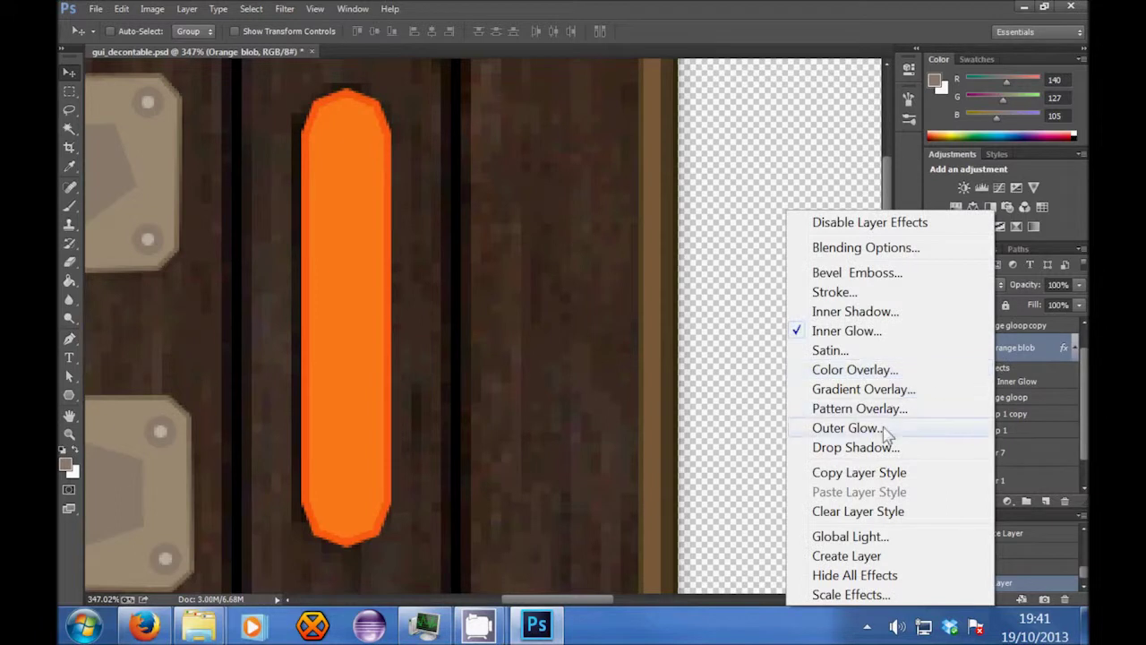
{"action": "left_click", "coordinate": [858, 514]}
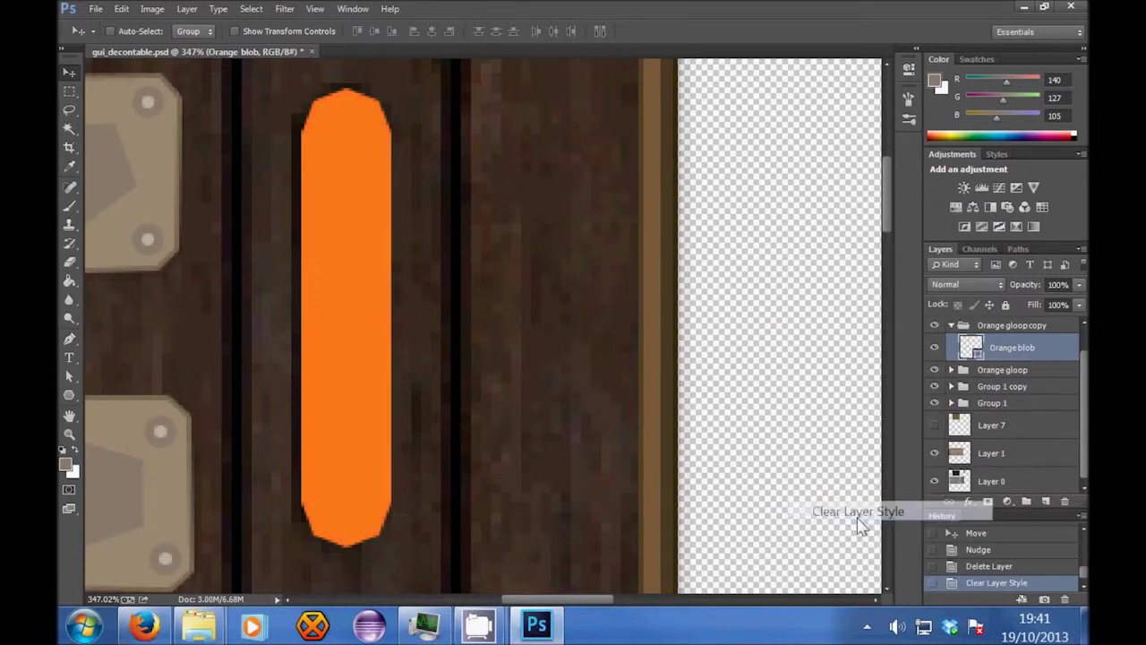
Step: Fill the copied Orange blob shape with dark grey and set its blending mode to Overlay
{"action": "left_click", "coordinate": [68, 377]}
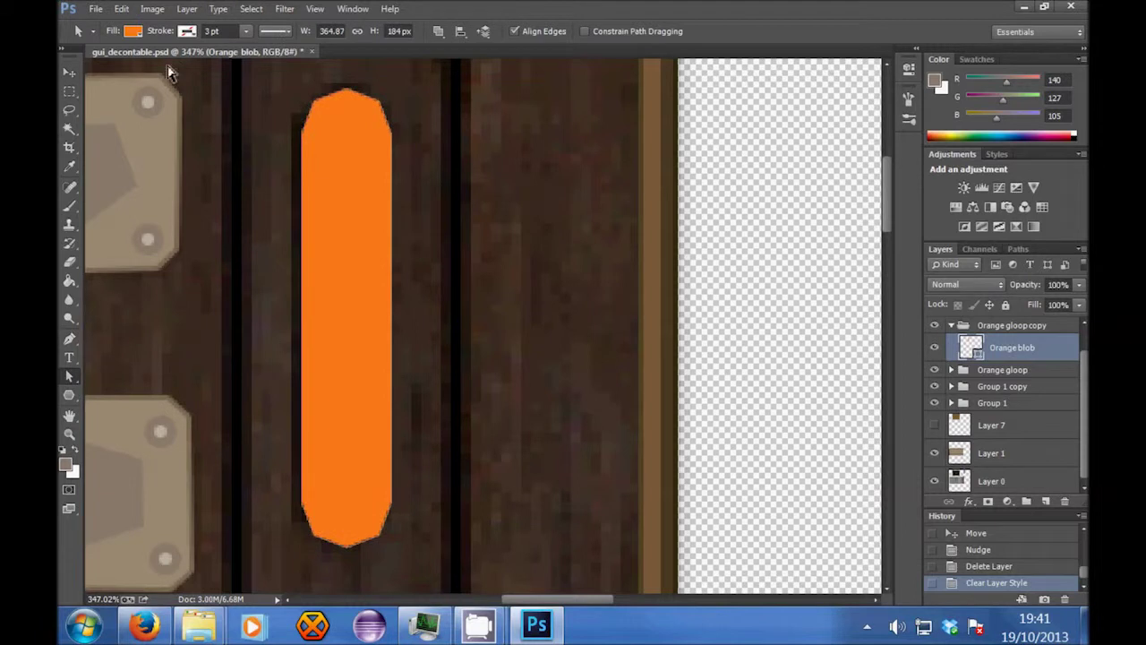
{"action": "left_click", "coordinate": [134, 32]}
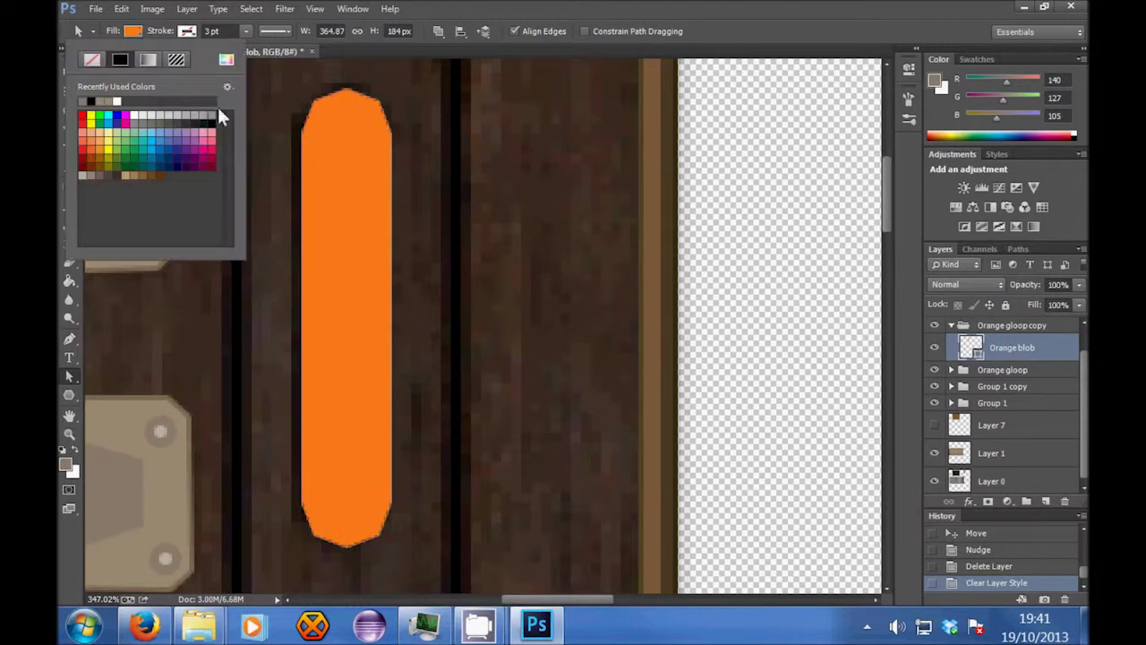
{"action": "left_click", "coordinate": [184, 120]}
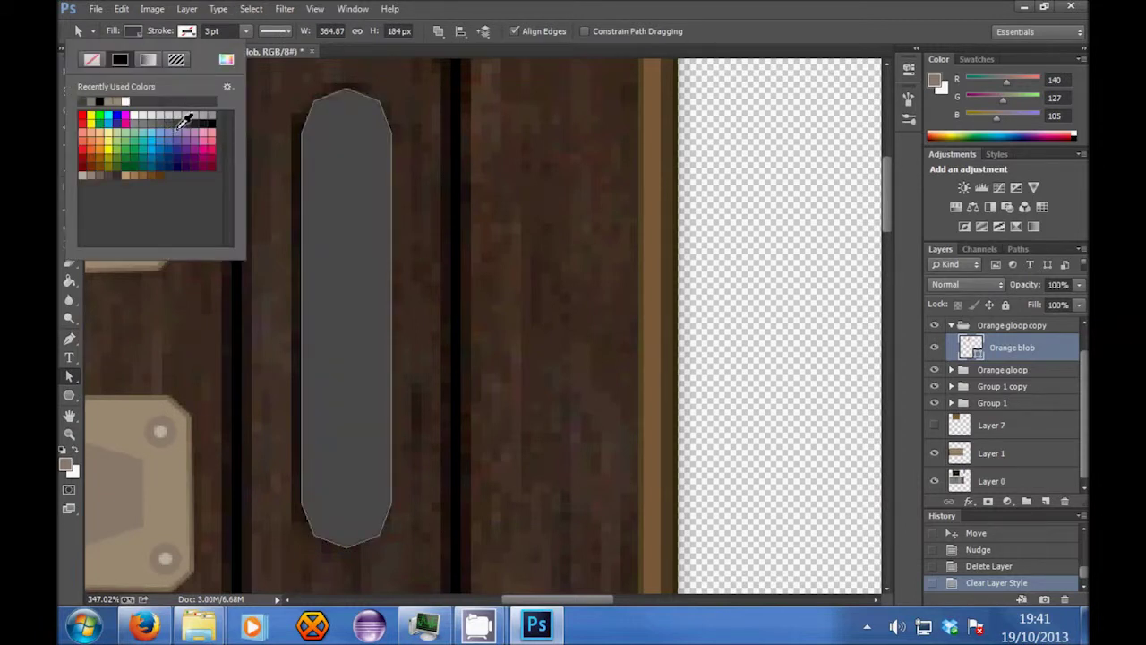
{"action": "left_click", "coordinate": [1010, 355]}
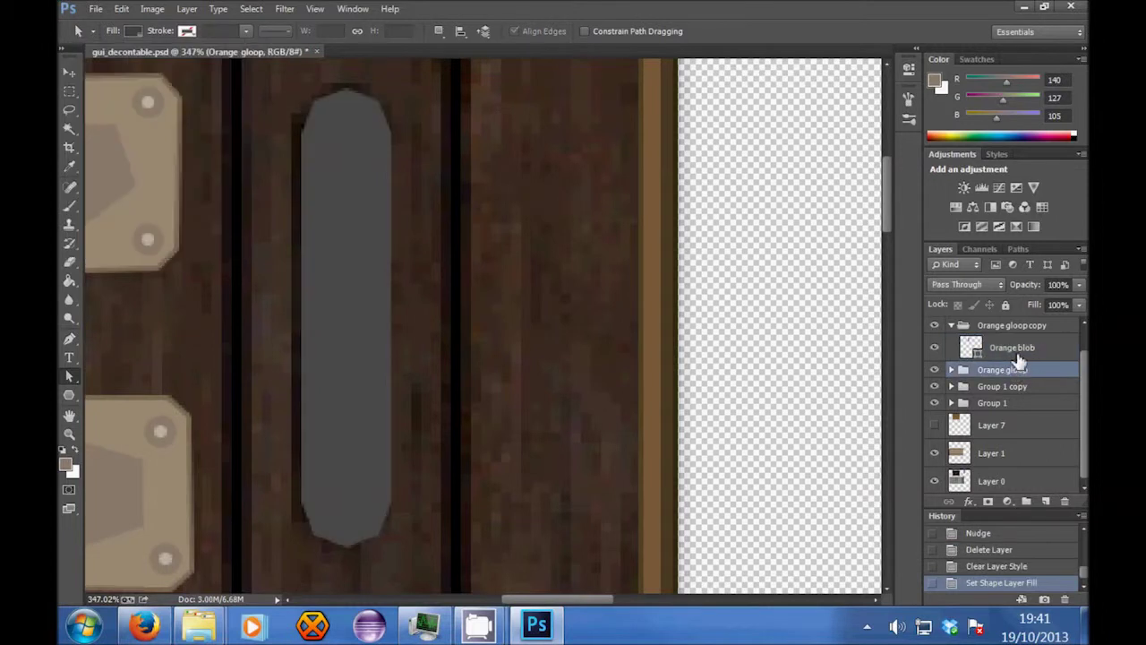
{"action": "left_click", "coordinate": [130, 29]}
{"action": "left_click", "coordinate": [170, 121]}
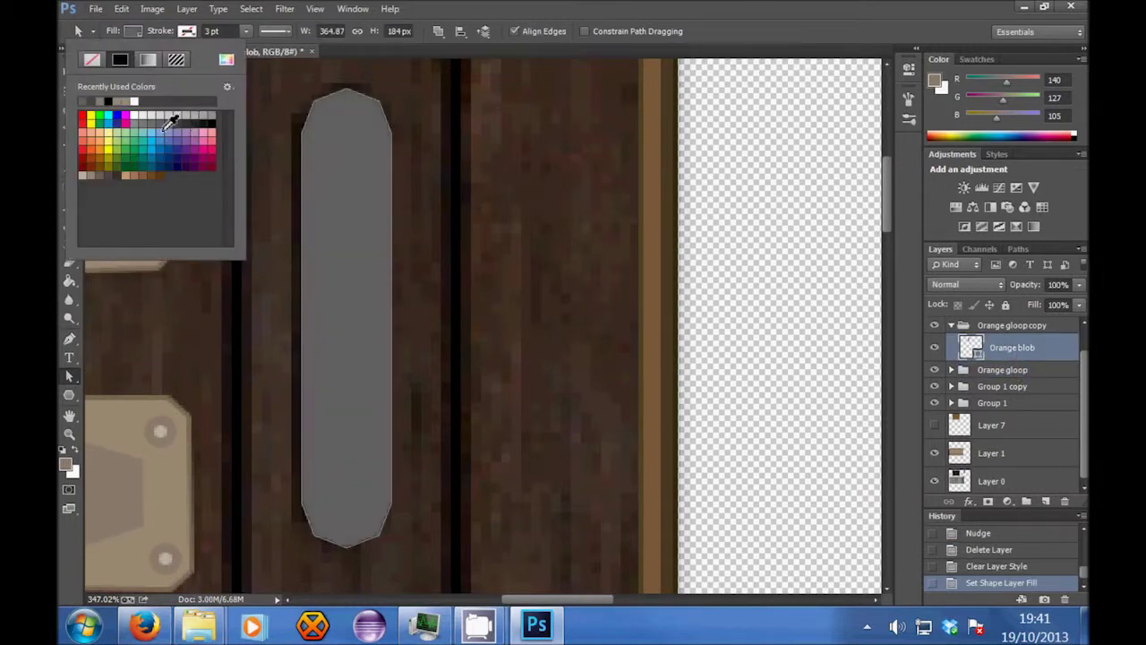
{"action": "left_click", "coordinate": [170, 121]}
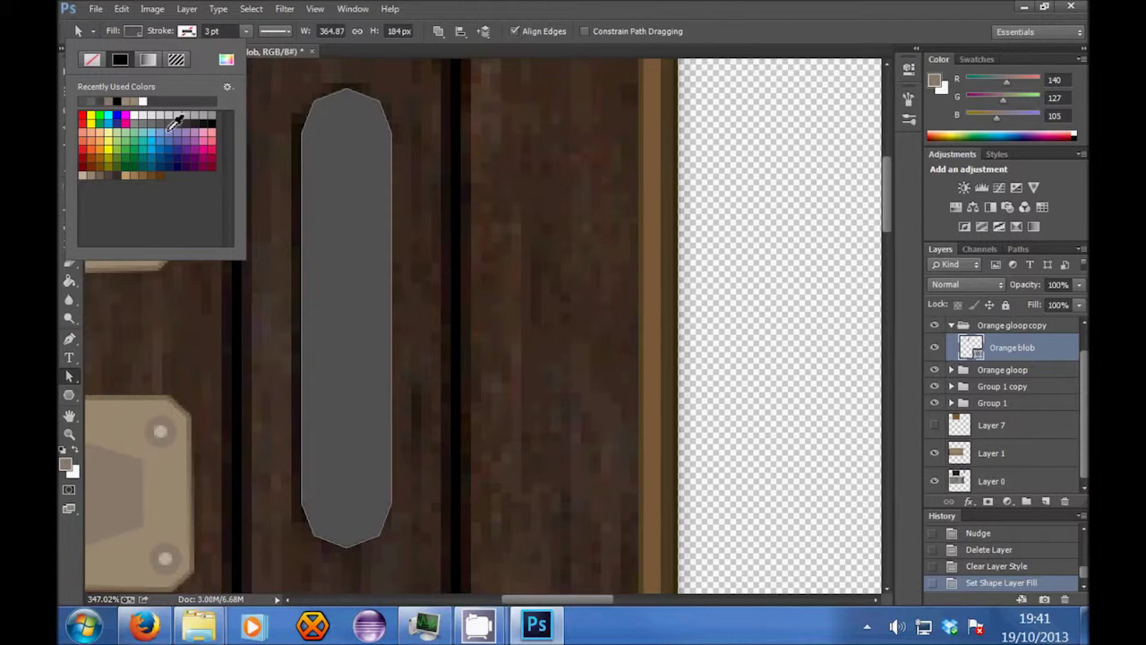
{"action": "left_click", "coordinate": [954, 283]}
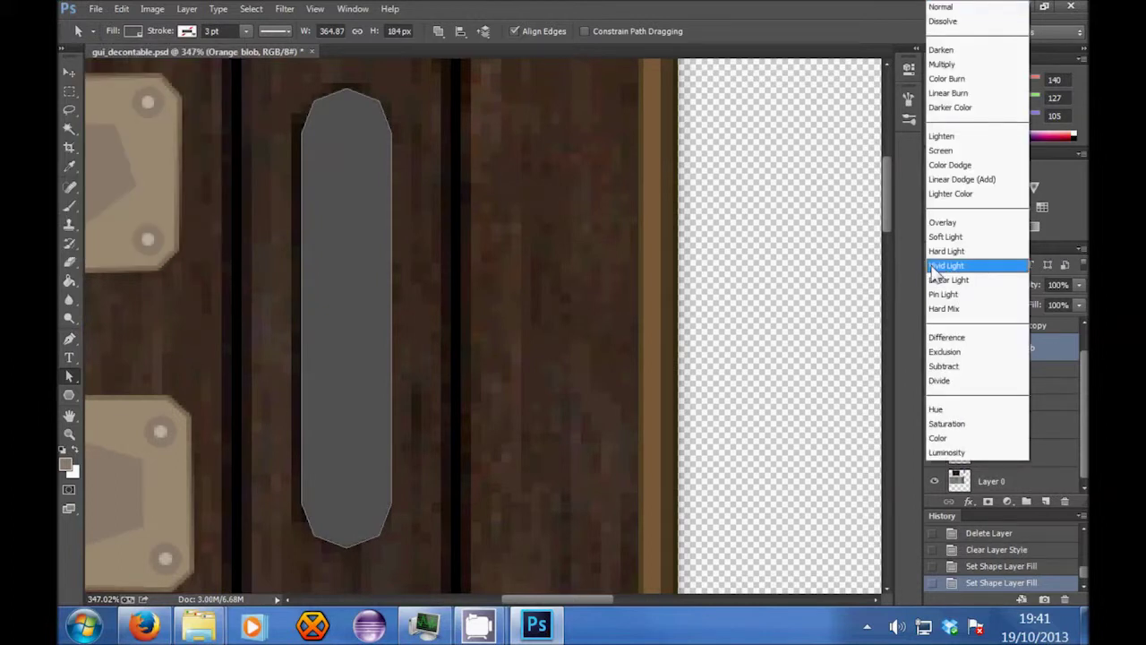
{"action": "left_click", "coordinate": [942, 226]}
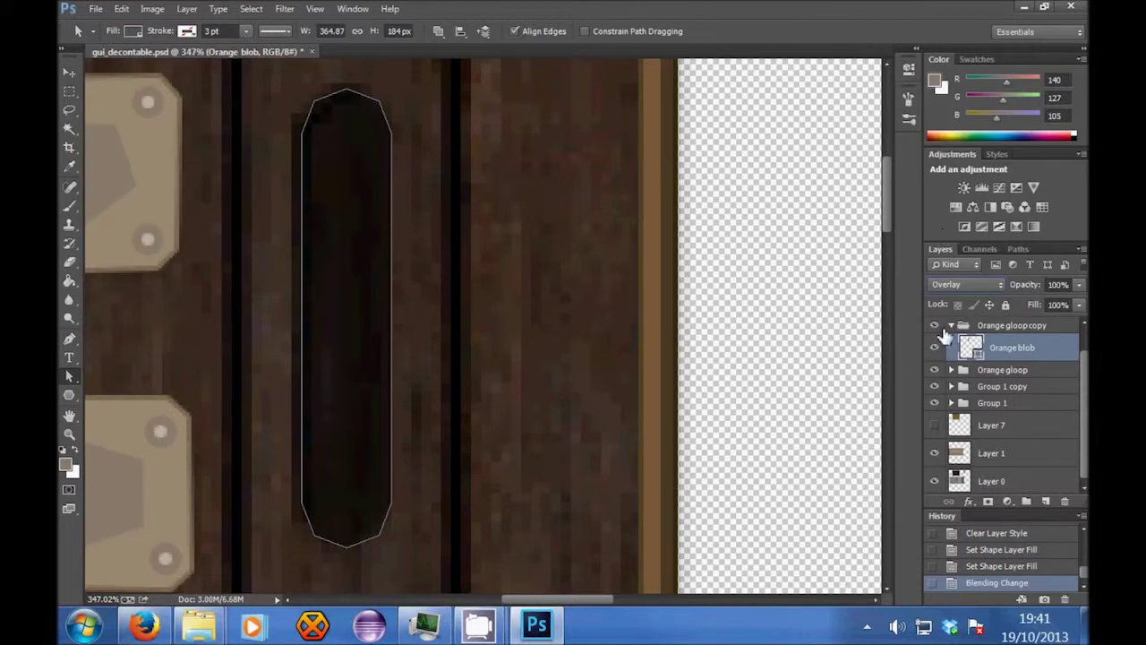
Step: Show the brown planks of Layer 7 and check the Orange blob shape against them without its outline
{"action": "left_click", "coordinate": [934, 430]}
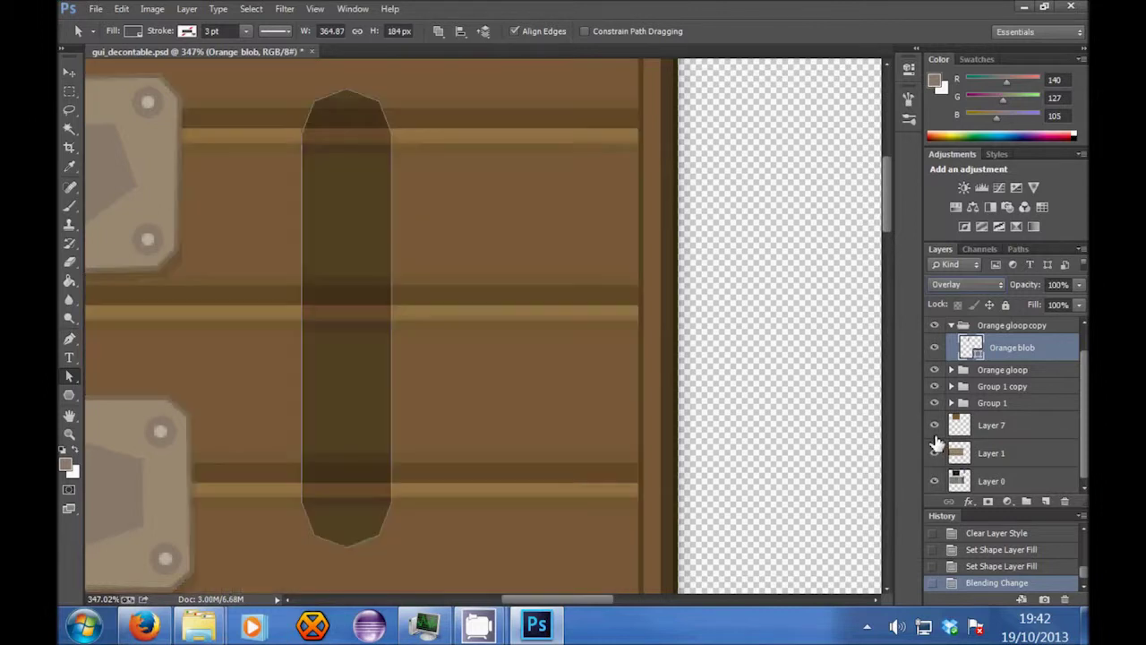
{"action": "left_click", "coordinate": [994, 403]}
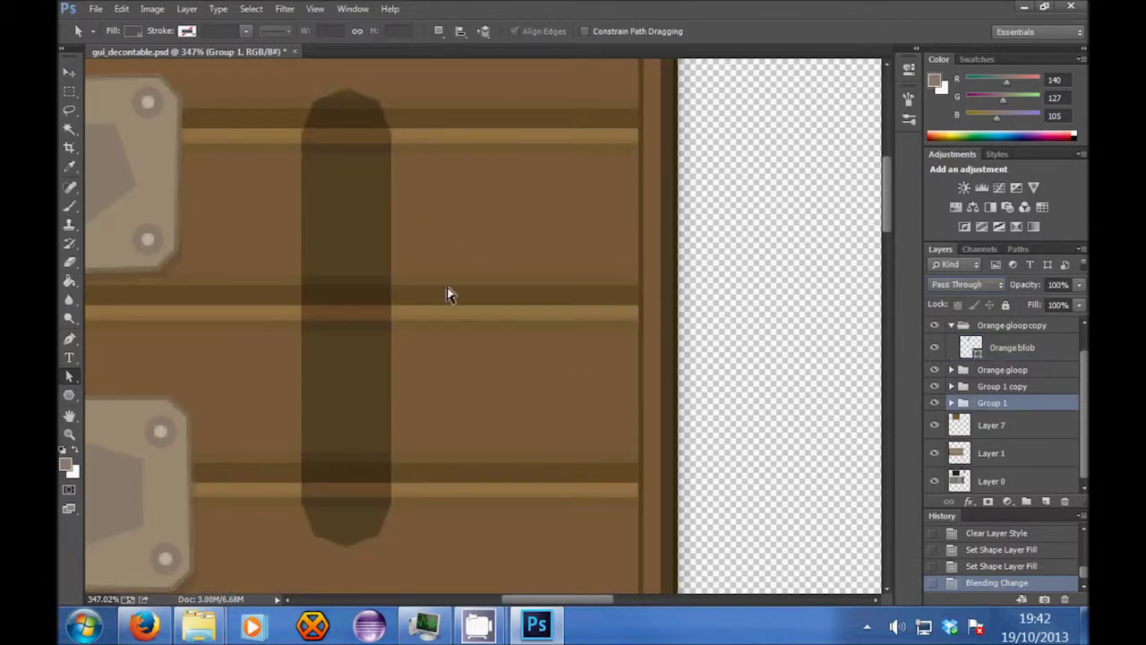
{"action": "left_click", "coordinate": [1034, 354]}
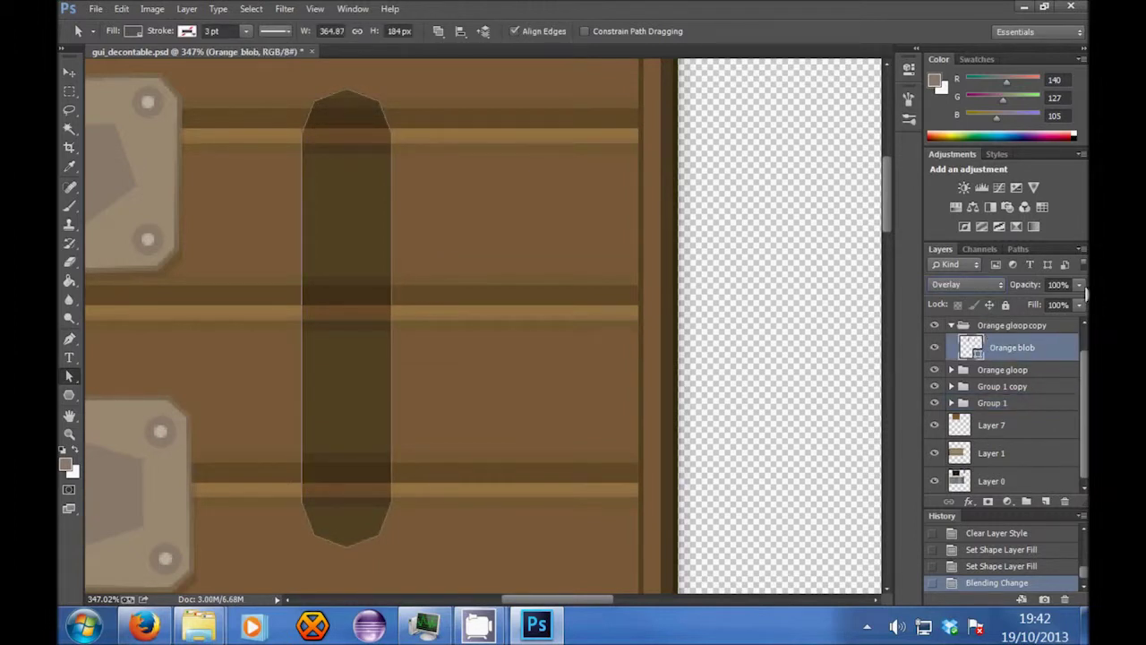
Step: Add an outer glow to the Orange blob shape in the Orange gloop copy group and set its size to 6 px
{"action": "right_click", "coordinate": [1044, 344]}
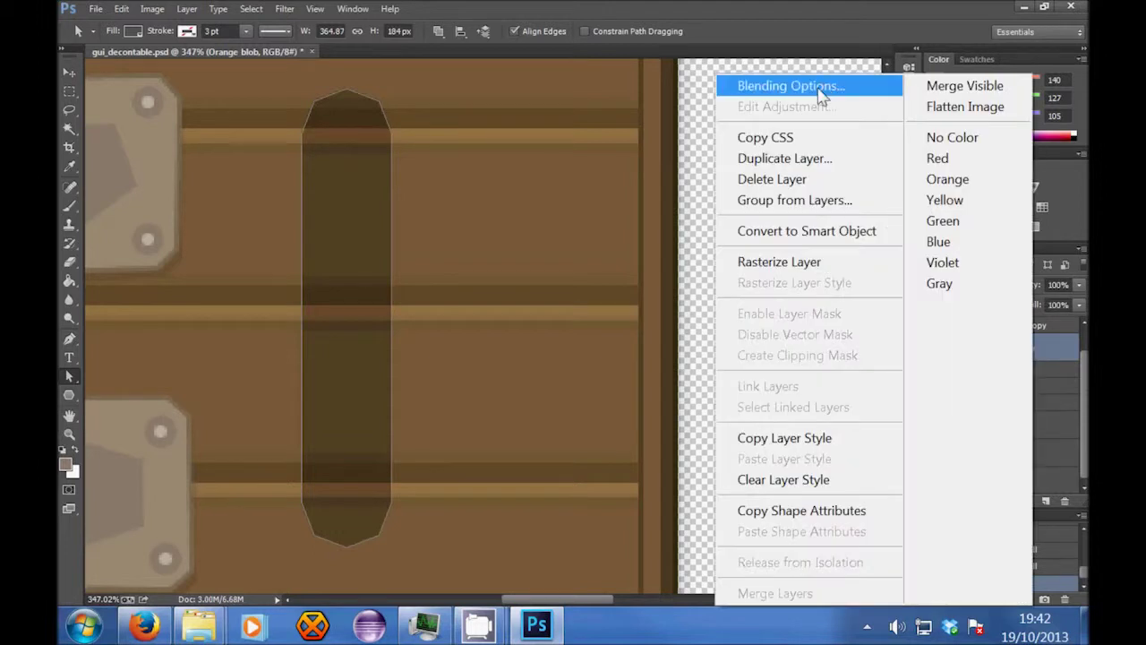
{"action": "left_click", "coordinate": [791, 85]}
{"action": "left_click", "coordinate": [604, 415]}
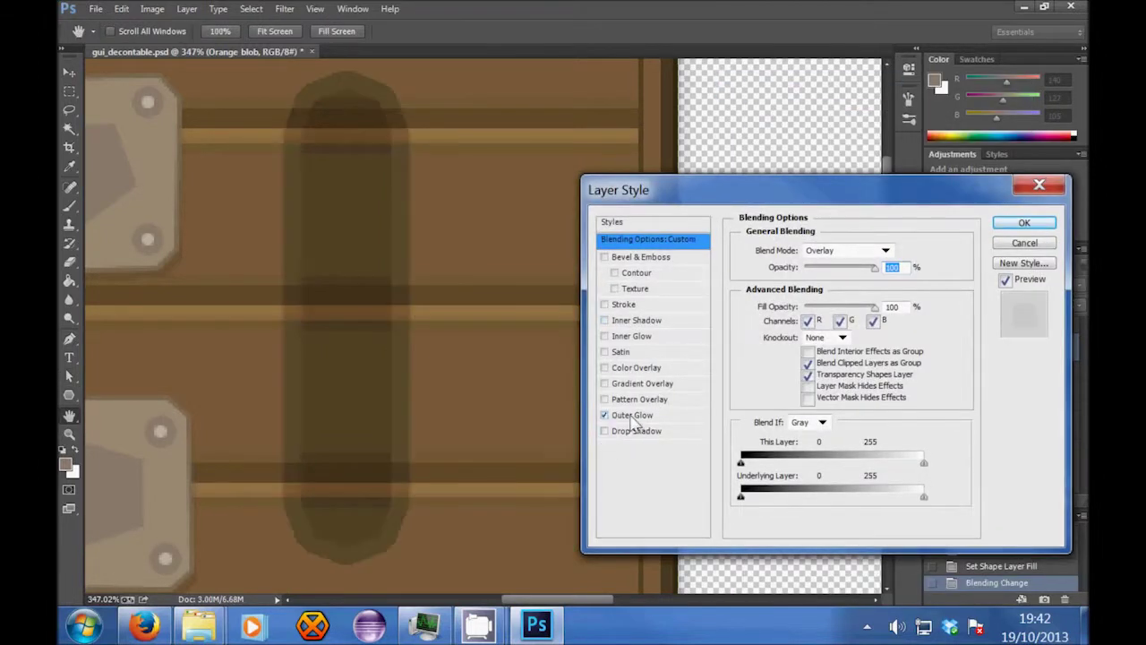
{"action": "left_click", "coordinate": [902, 376]}
{"action": "key", "text": "Down"}
{"action": "key", "text": "Down"}
{"action": "key", "text": "Down"}
{"action": "key", "text": "Up"}
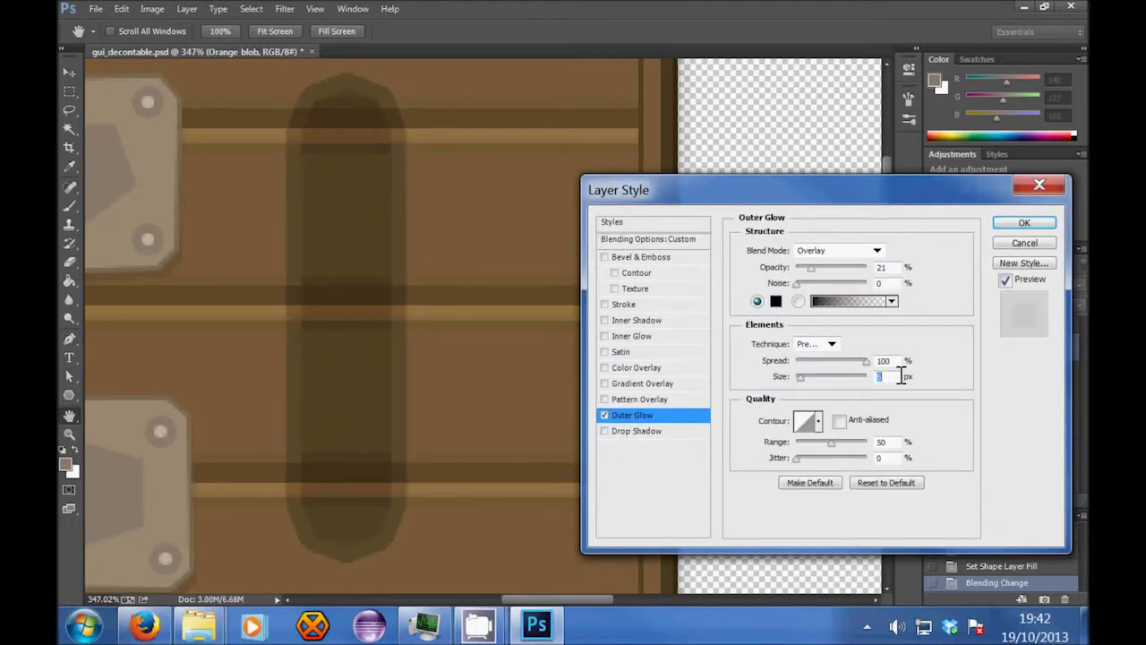
Step: Add a white Overlay drop shadow to the Orange blob with a distance of 8 px and an opacity of 18%
{"action": "left_click", "coordinate": [642, 430]}
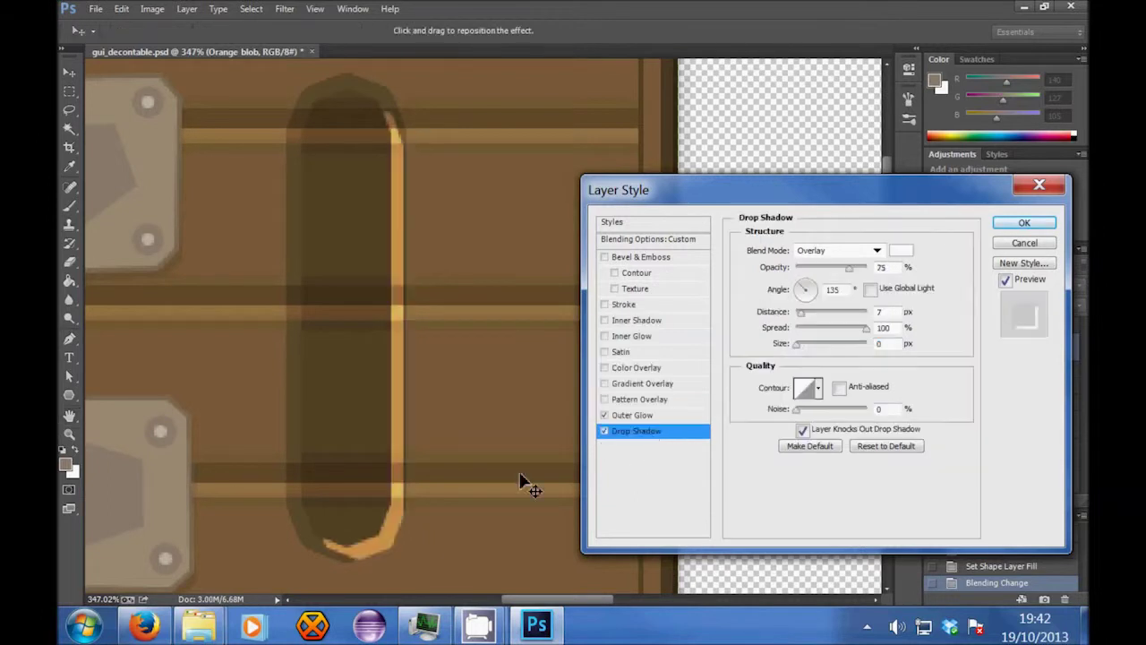
{"action": "left_click", "coordinate": [891, 311]}
{"action": "key", "text": "Down"}
{"action": "key", "text": "Up"}
{"action": "key", "text": "Up"}
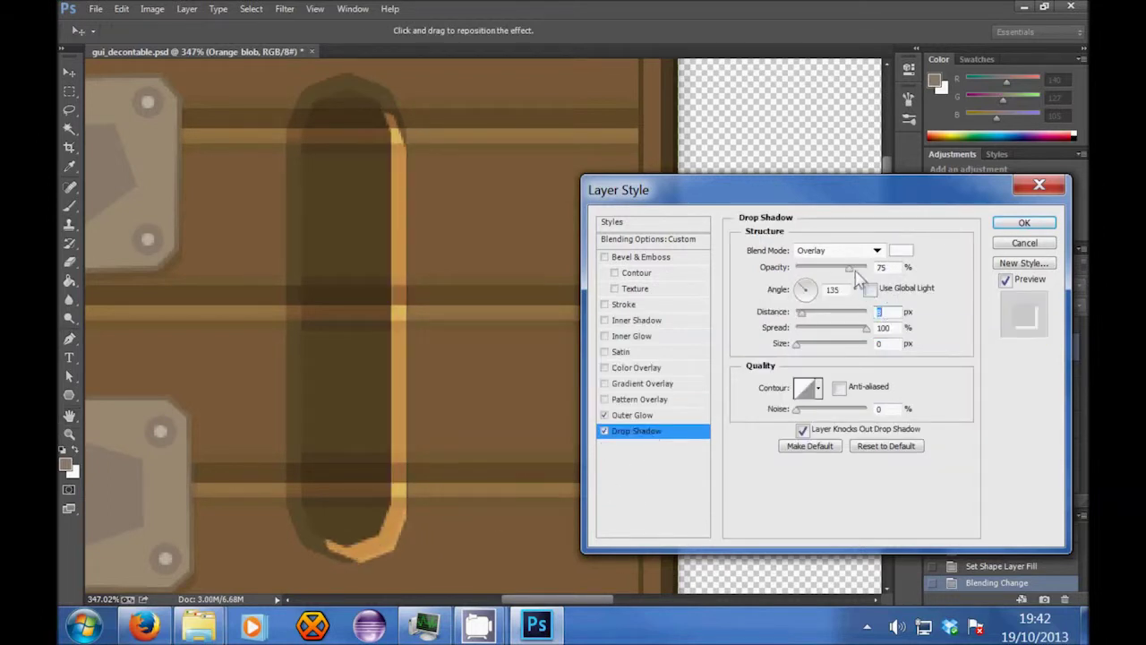
{"action": "left_click_drag", "start_coordinate": [837, 273], "coordinate": [809, 268]}
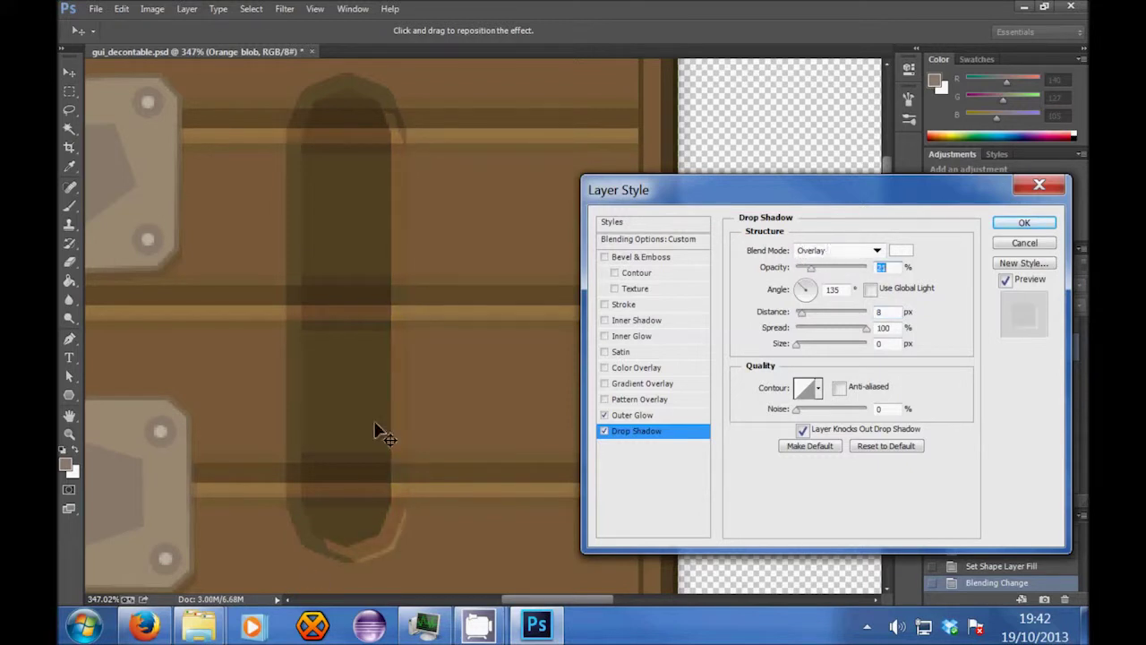
{"action": "left_click_drag", "start_coordinate": [811, 268], "coordinate": [808, 268]}
Step: Add a black inner glow to the Orange blob and reduce its size to 6 px
{"action": "left_click", "coordinate": [605, 336]}
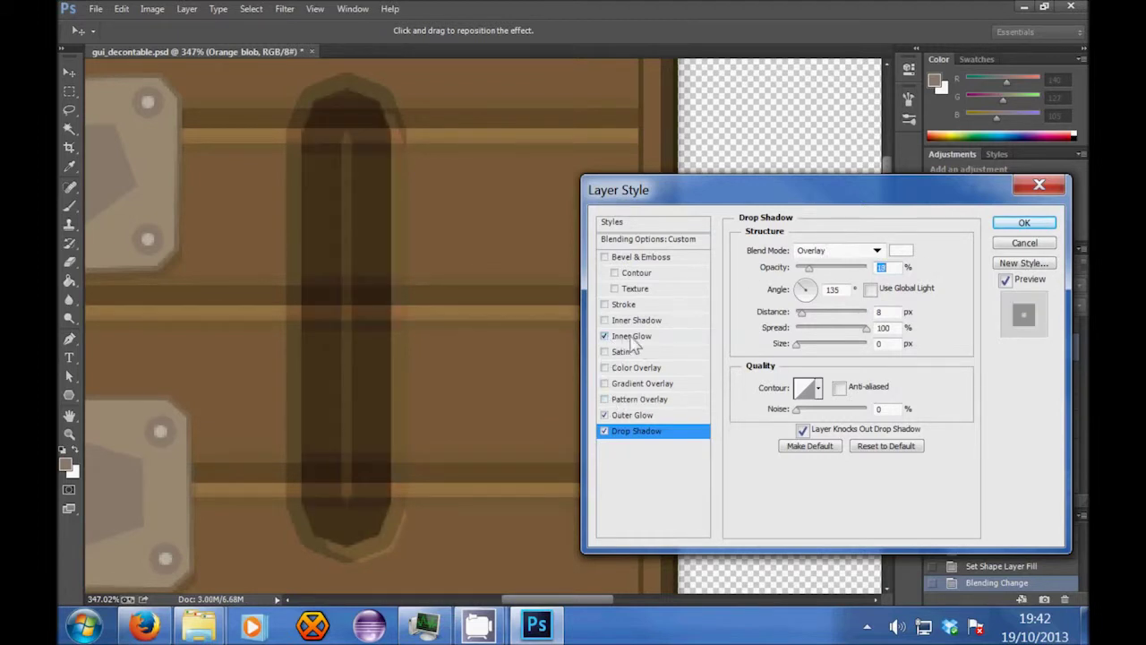
{"action": "left_click", "coordinate": [626, 335]}
{"action": "scroll", "coordinate": [886, 396], "scroll_direction": "down", "scroll_amount": 13}
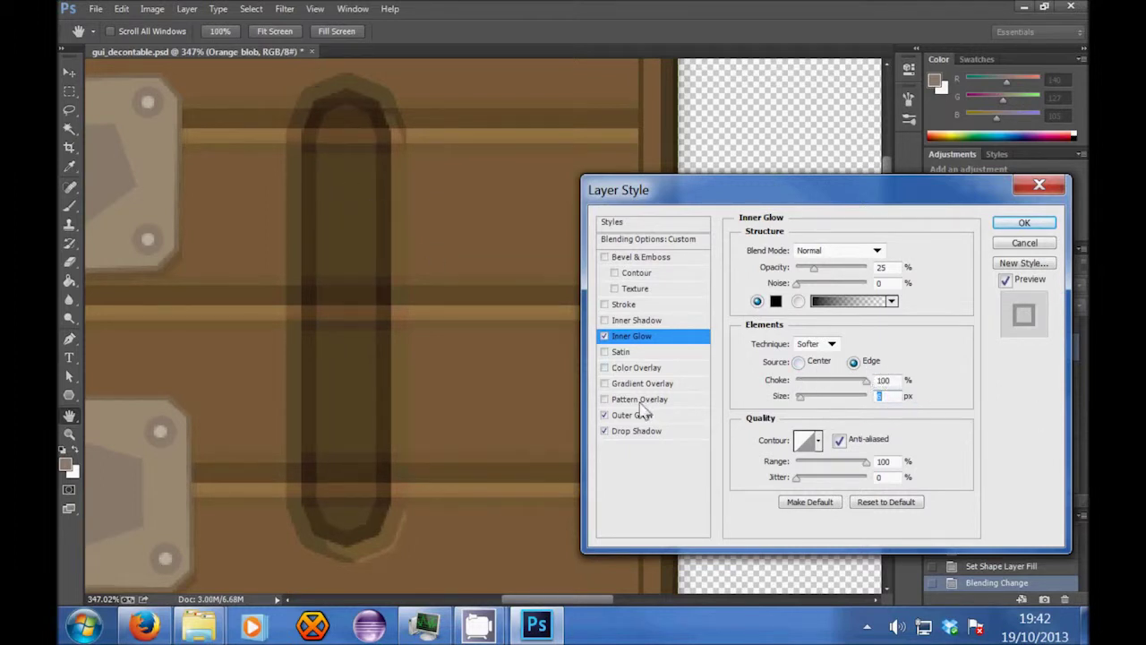
Step: Add an inner shadow to the Orange blob and set its colour to black (000000)
{"action": "left_click", "coordinate": [604, 321]}
{"action": "left_click", "coordinate": [631, 321]}
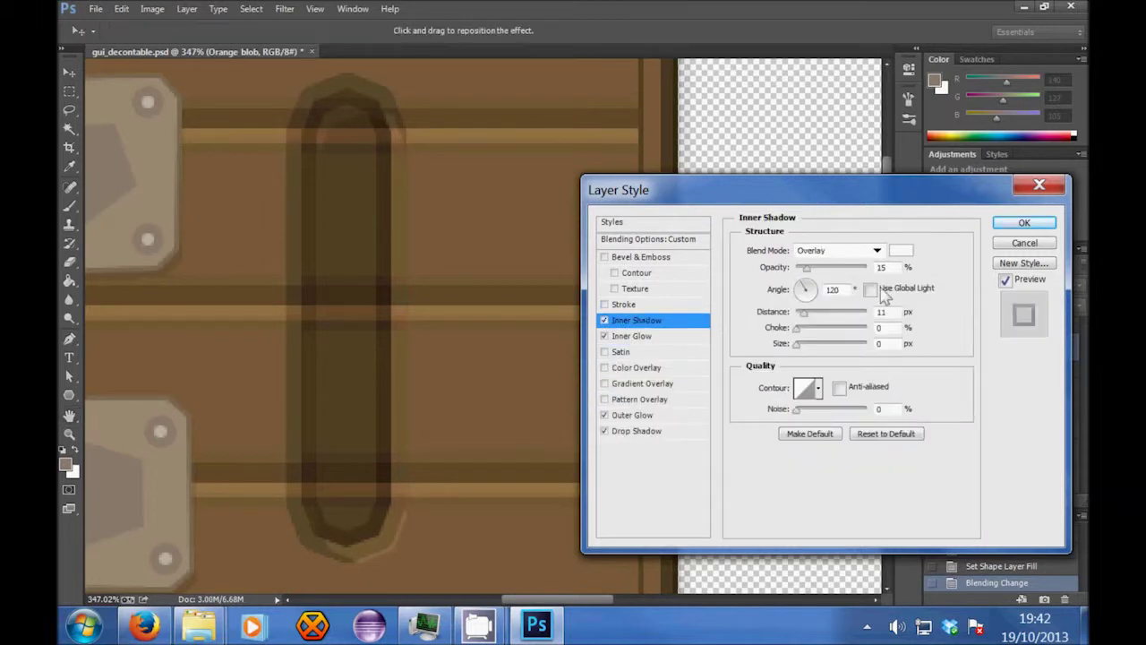
{"action": "left_click", "coordinate": [902, 255]}
{"action": "left_click", "coordinate": [787, 547]}
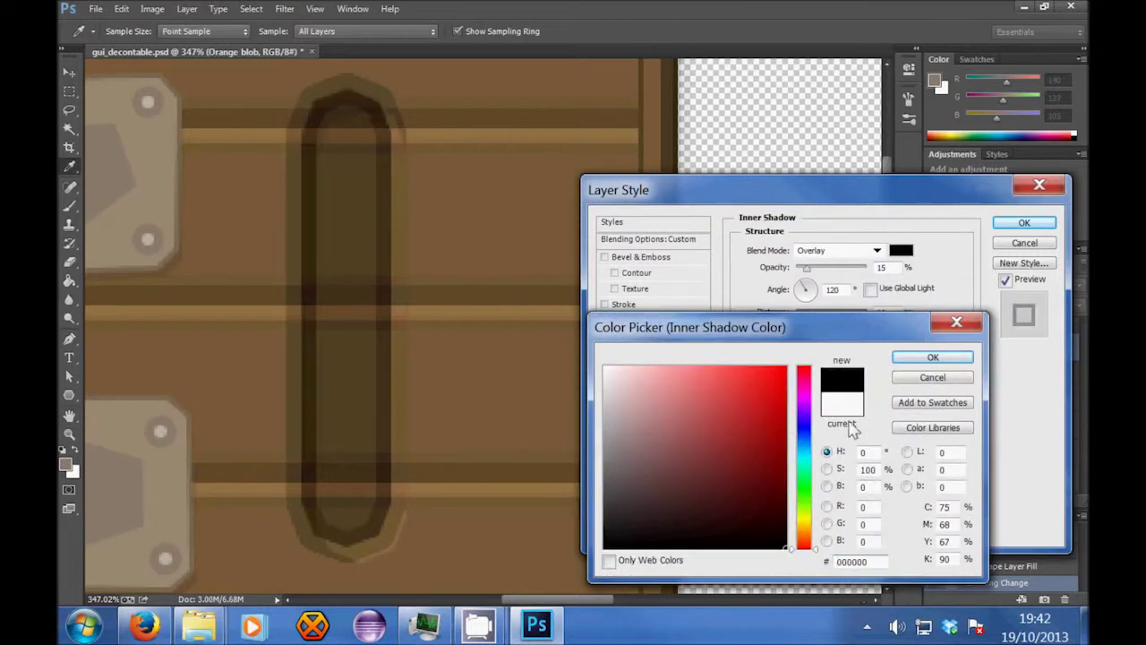
{"action": "left_click", "coordinate": [931, 358]}
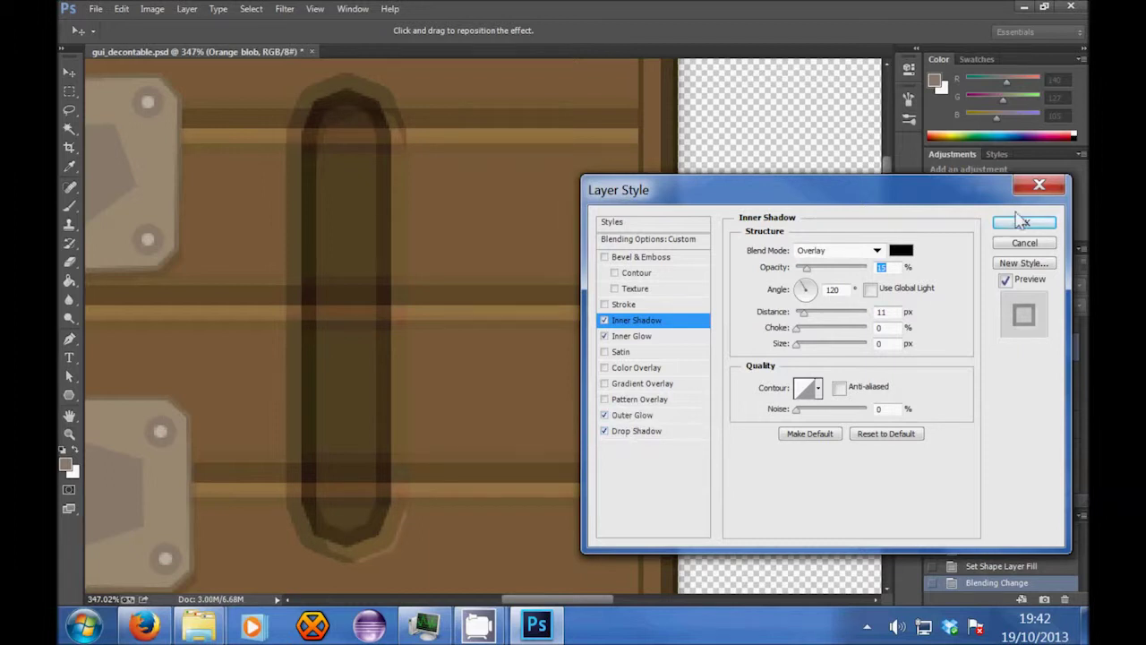
Step: Try lowering the outer glow's opacity to 10% and undo the change
{"action": "left_click", "coordinate": [636, 418]}
{"action": "left_click_drag", "start_coordinate": [811, 269], "coordinate": [803, 269]}
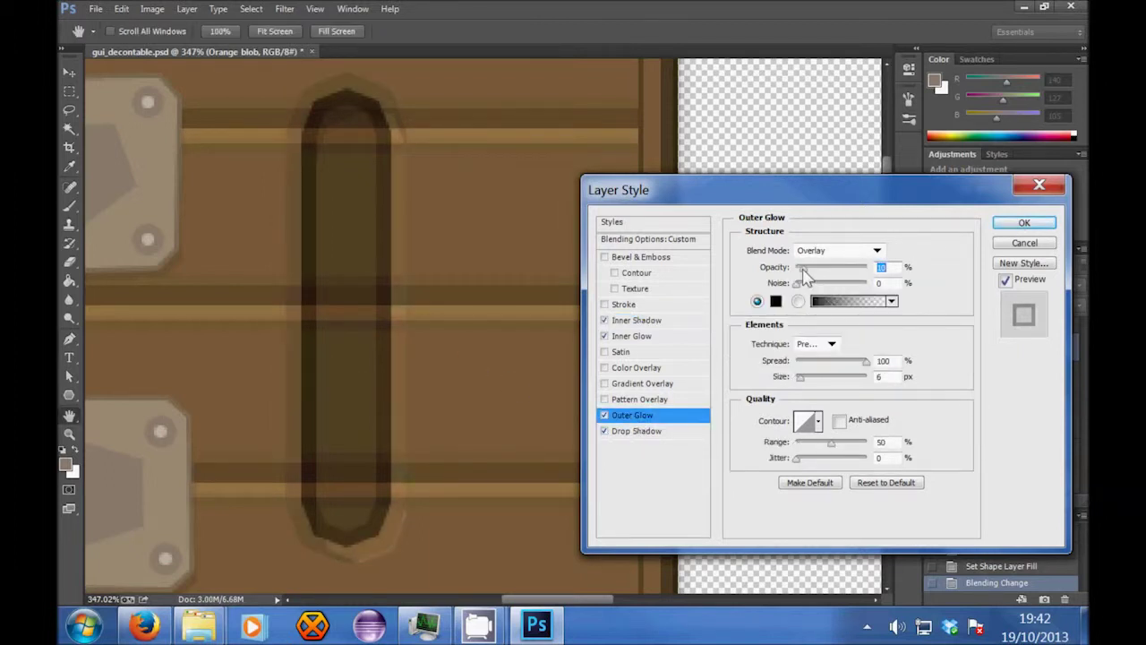
{"action": "key", "text": "ctrl+z"}
Step: Set the inner glow's blend mode to Overlay and its opacity to 7%, and apply the layer style
{"action": "left_click", "coordinate": [635, 337]}
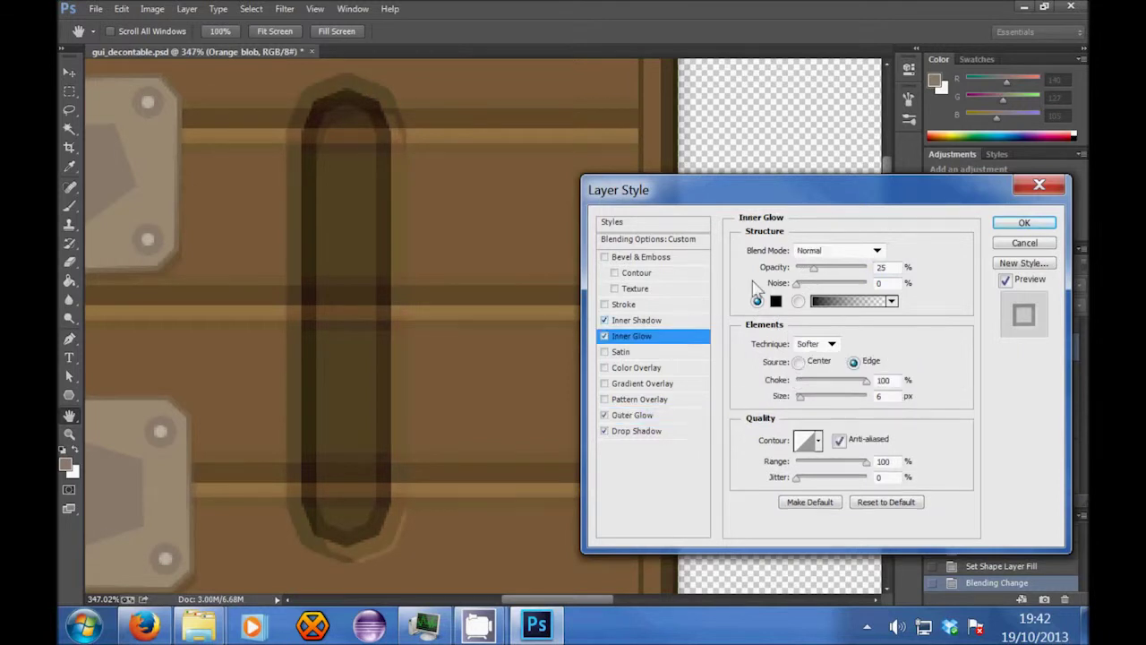
{"action": "left_click_drag", "start_coordinate": [814, 270], "coordinate": [802, 270]}
{"action": "left_click", "coordinate": [814, 252]}
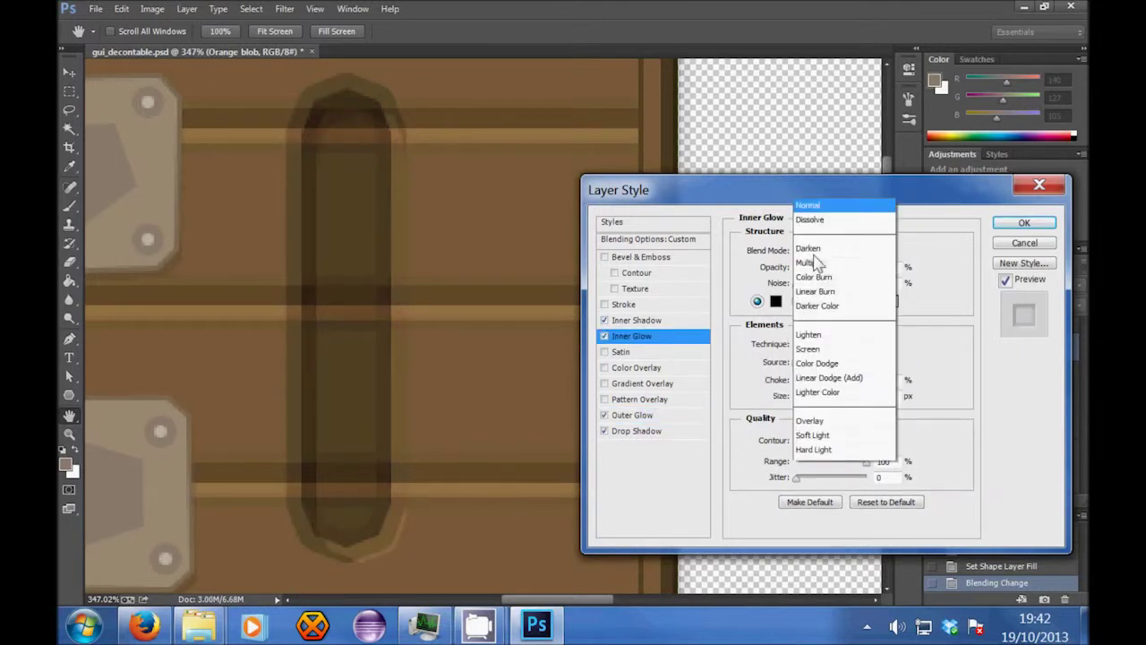
{"action": "left_click", "coordinate": [822, 224]}
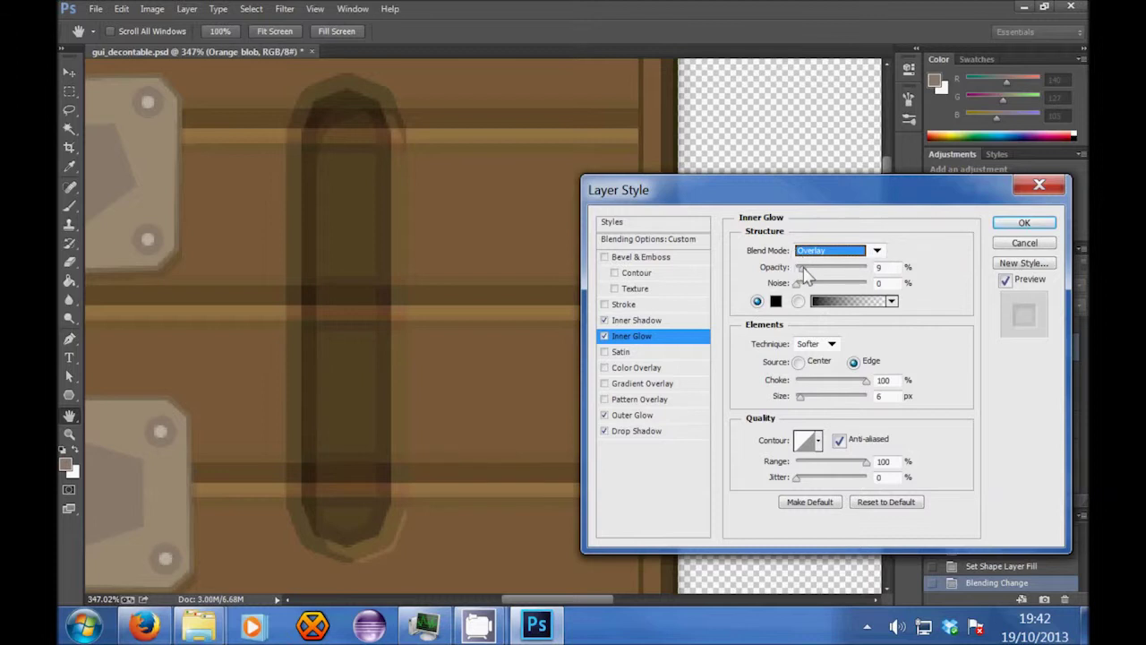
{"action": "left_click", "coordinate": [802, 271]}
{"action": "left_click", "coordinate": [1018, 224]}
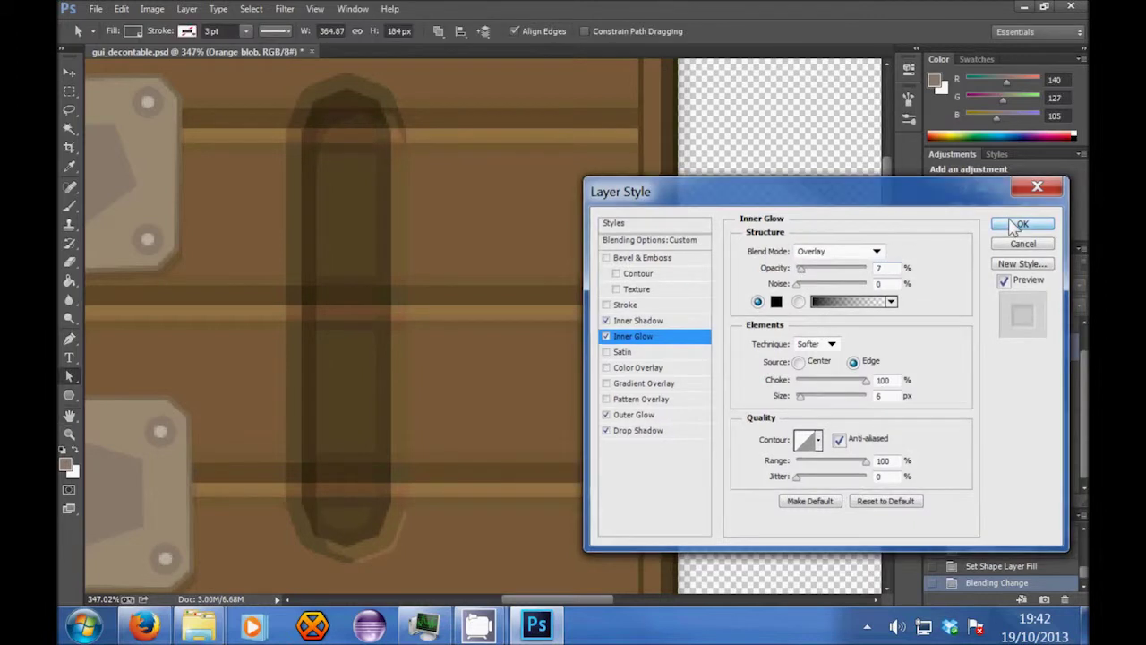
Step: Deselect the Orange blob shape and examine how the dark recessed slot looks on the brown plank panel at several magnifications
{"action": "key", "text": "z"}
{"action": "left_click_drag", "start_coordinate": [481, 292], "coordinate": [391, 296]}
{"action": "key", "text": "a"}
{"action": "left_click", "coordinate": [999, 471]}
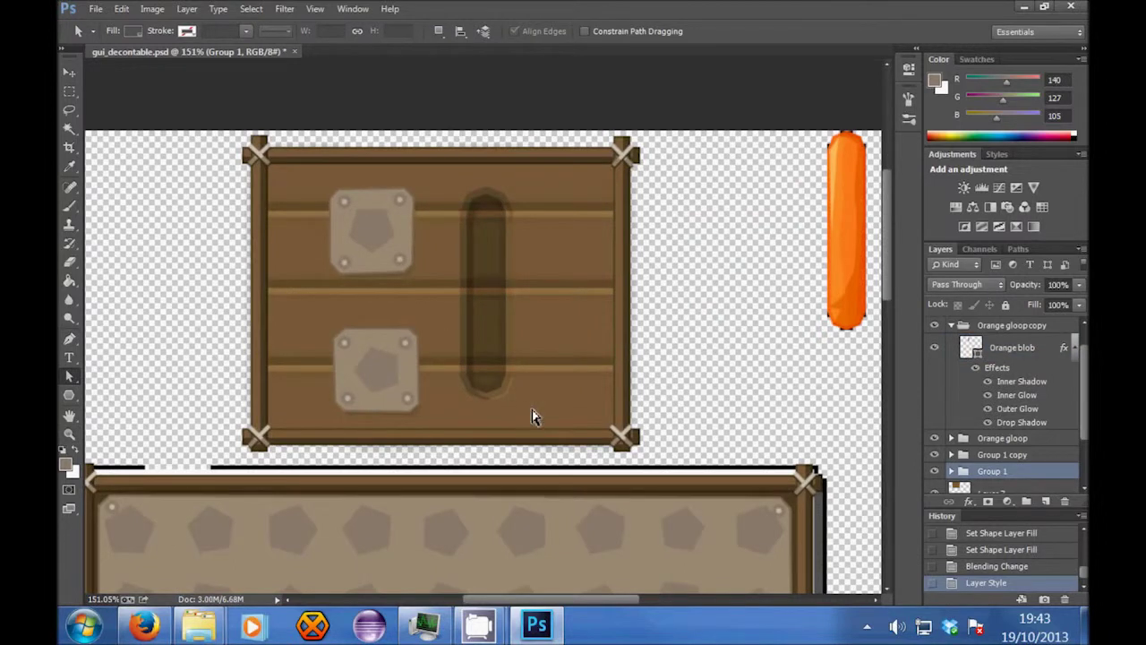
{"action": "scroll", "coordinate": [531, 416], "scroll_direction": "up", "scroll_amount": 2}
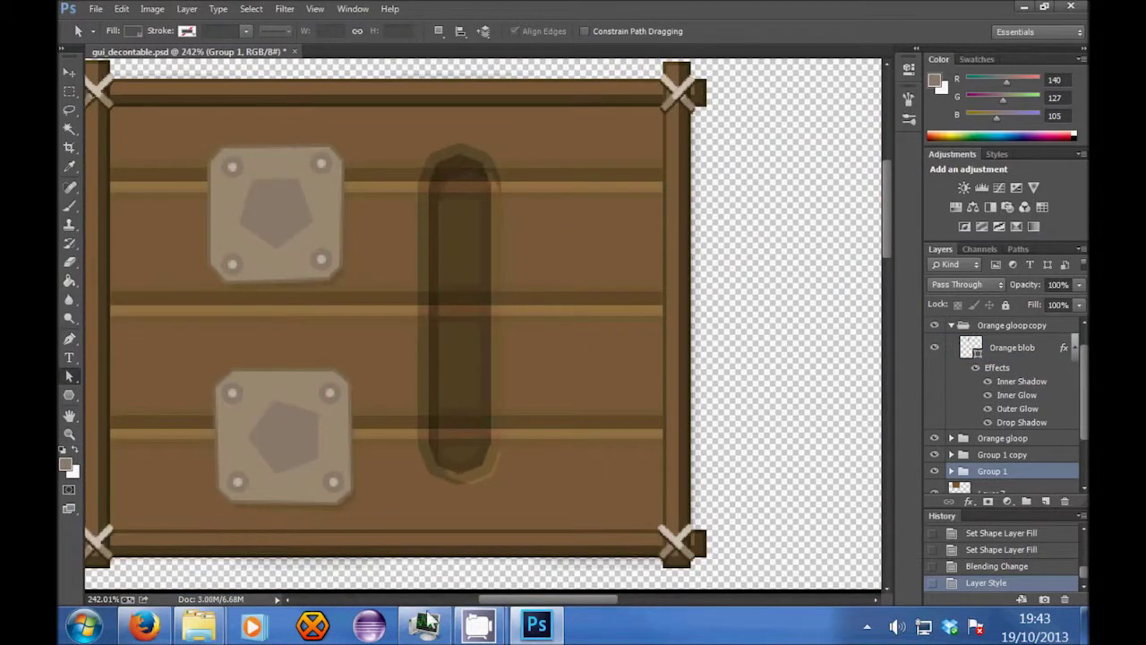
{"action": "scroll", "coordinate": [482, 226], "scroll_direction": "down", "scroll_amount": 4}
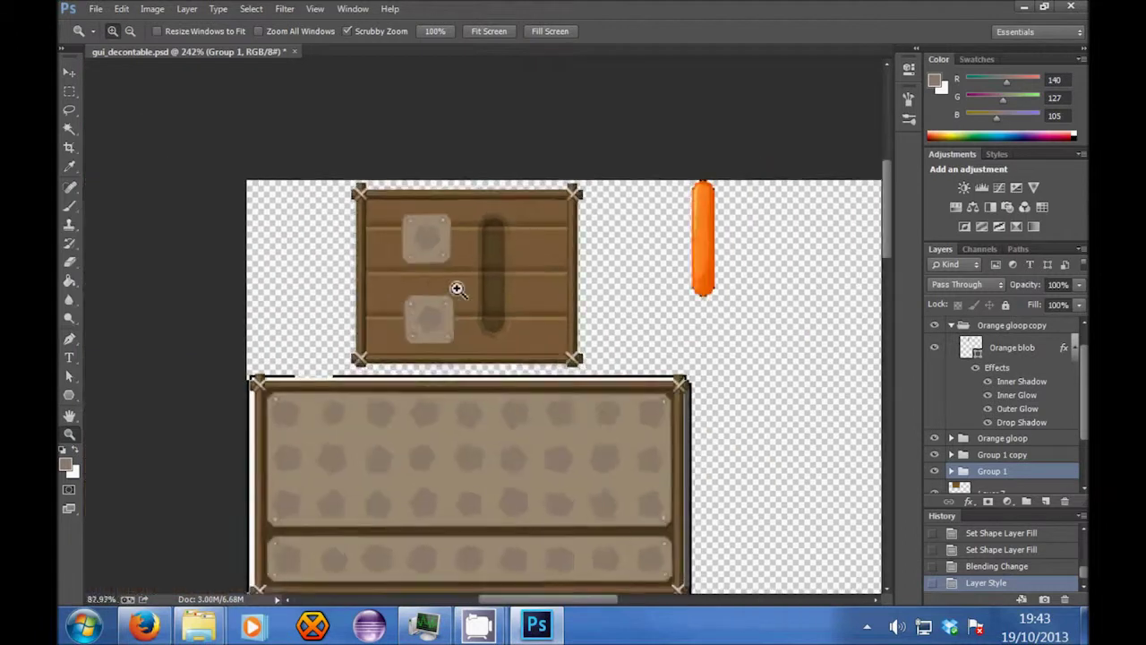
{"action": "scroll", "coordinate": [454, 286], "scroll_direction": "up", "scroll_amount": 3}
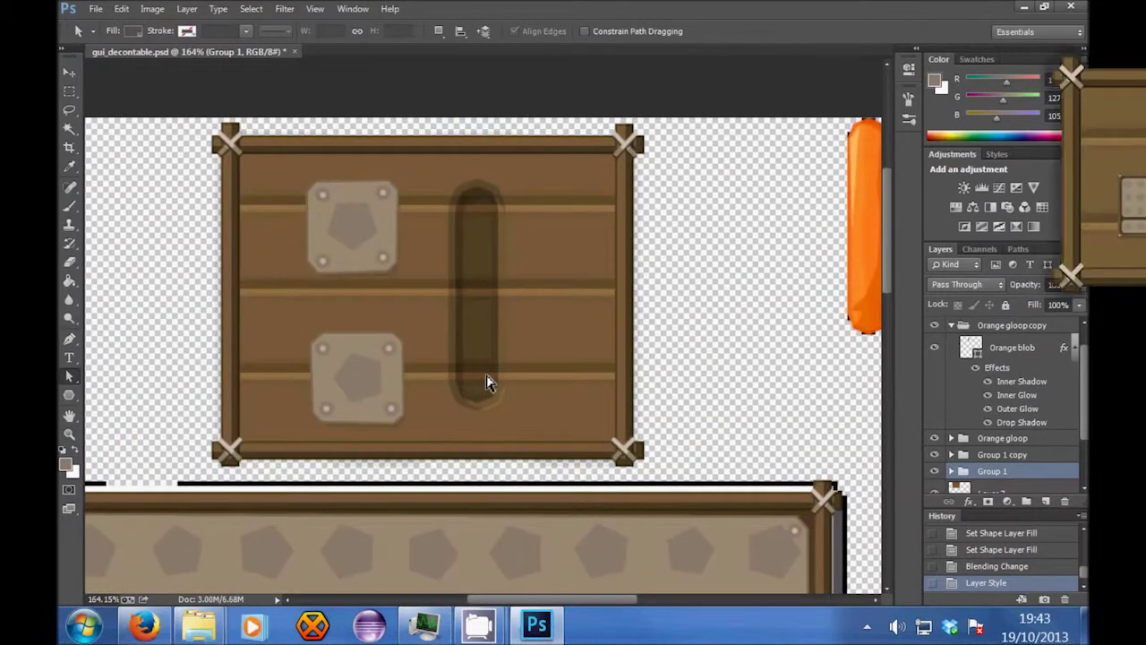
{"action": "scroll", "coordinate": [486, 383], "scroll_direction": "up", "scroll_amount": 1}
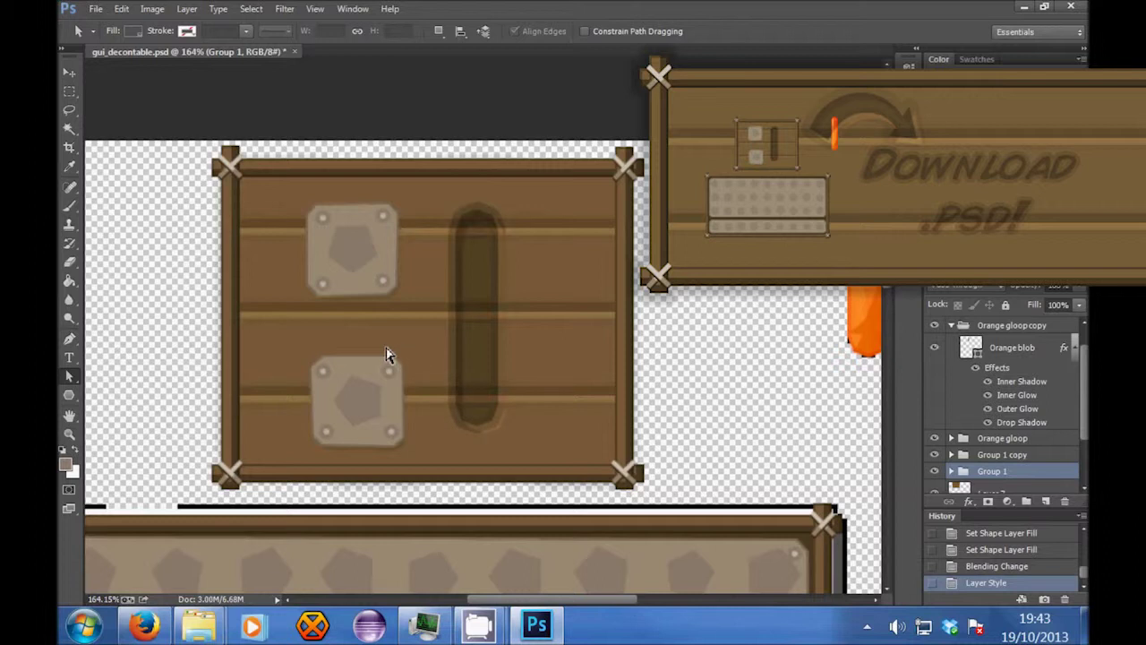
{"action": "scroll", "coordinate": [388, 349], "scroll_direction": "down", "scroll_amount": 1}
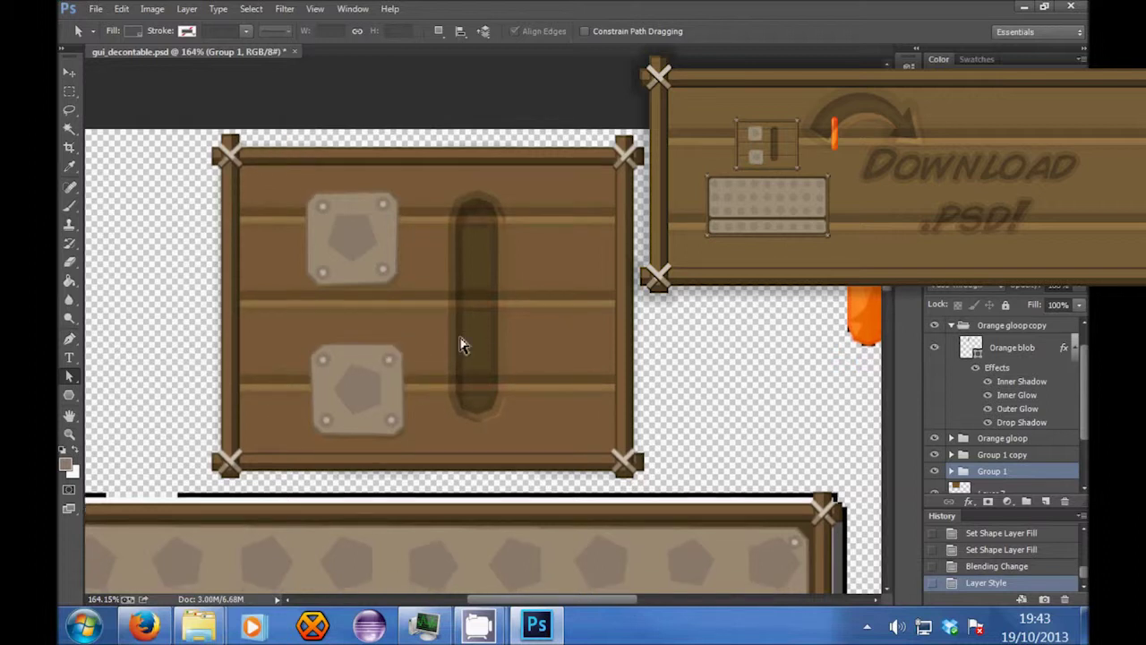